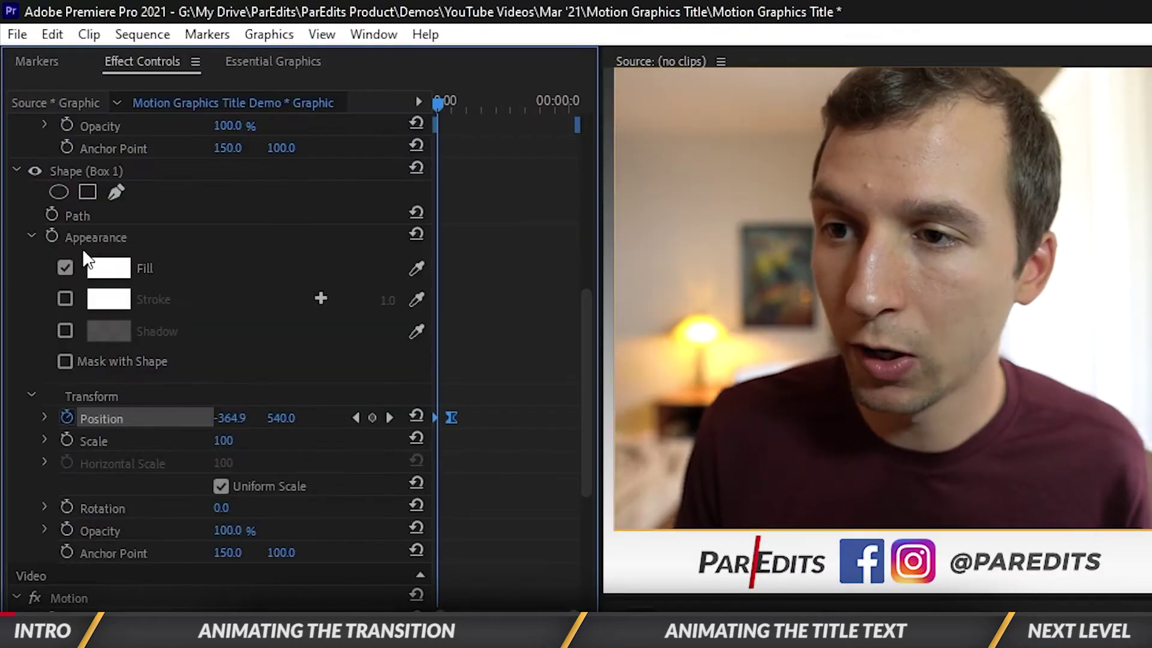
key("ctrl+v")
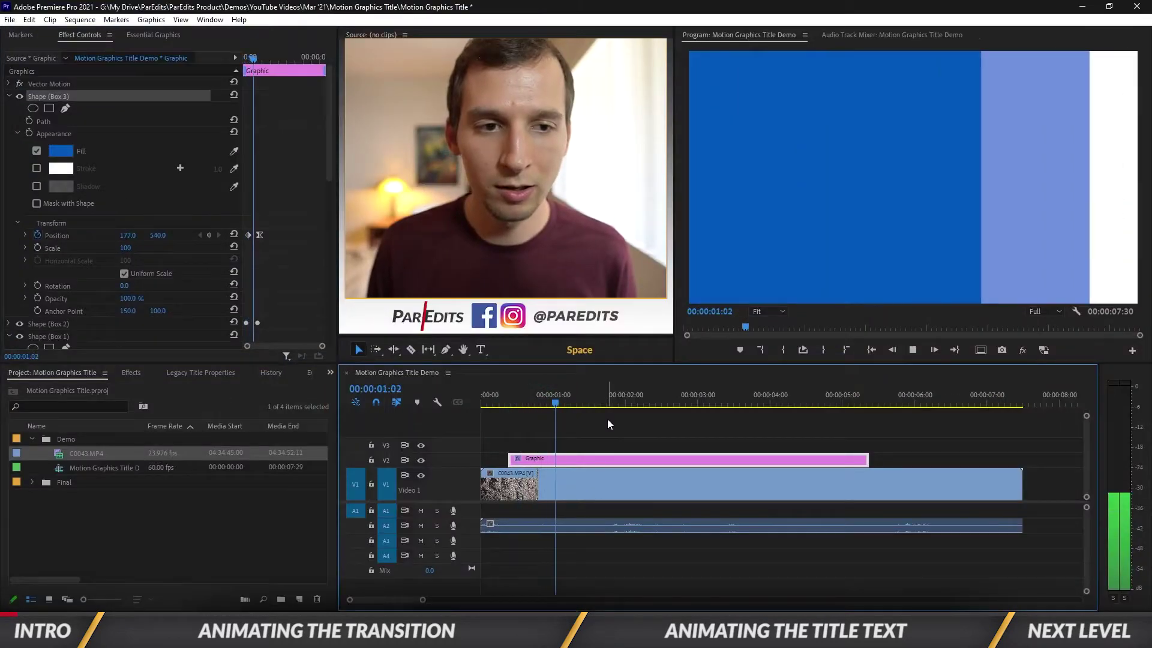
key("ctrl+t")
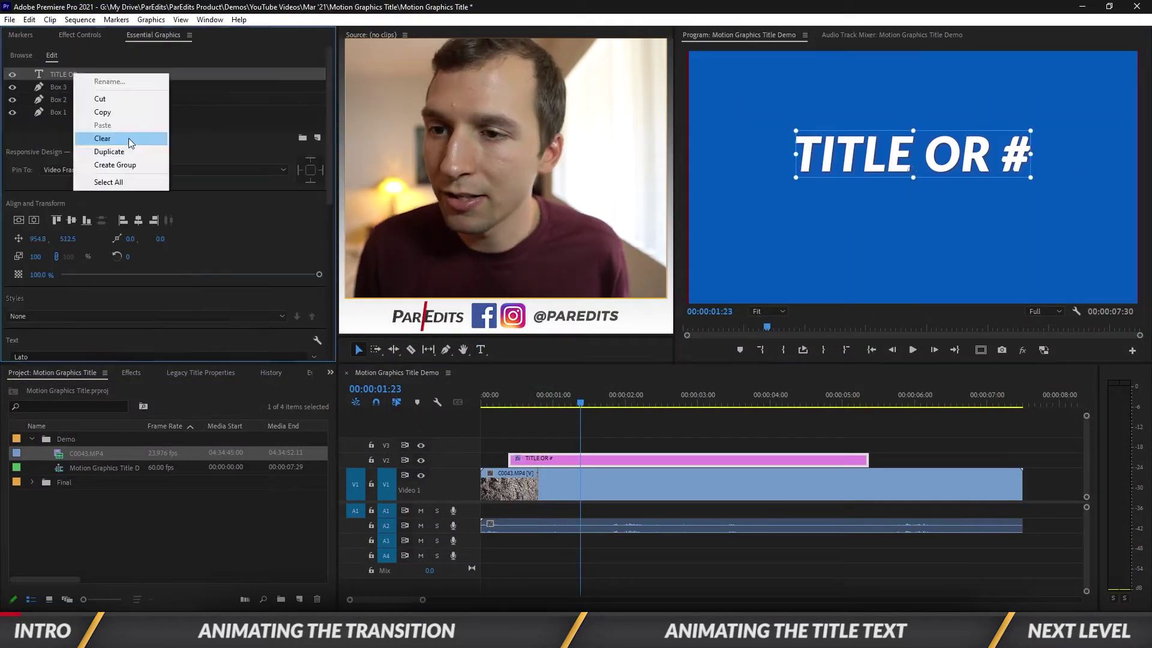
left_click(108, 150)
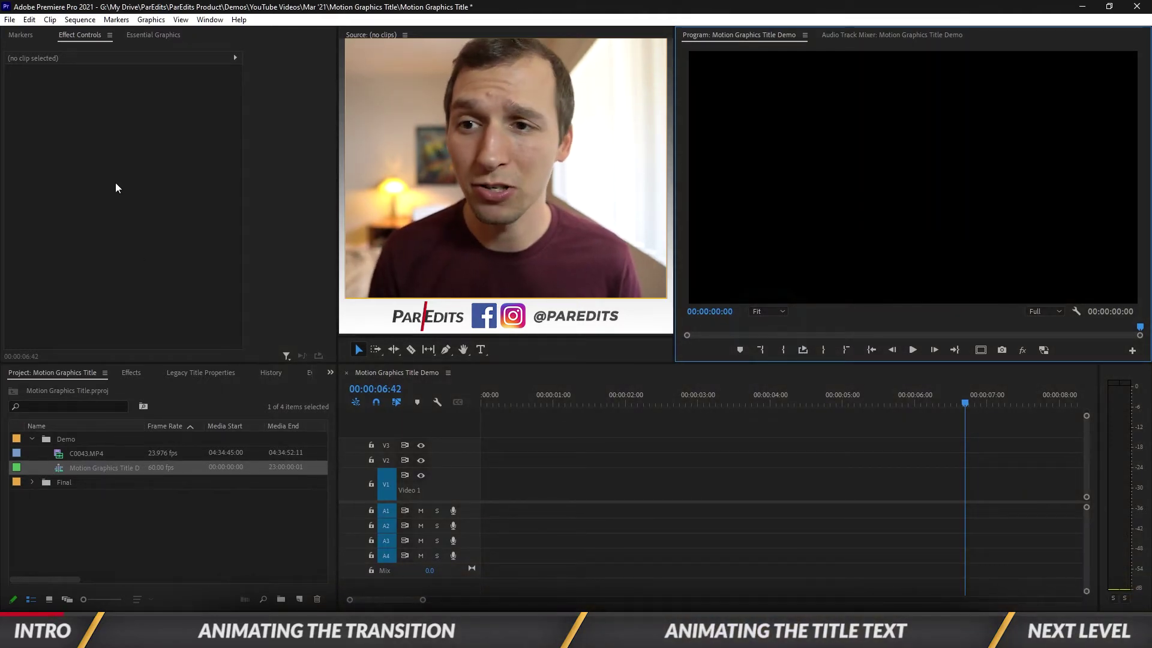
Add a new rectangle shape layer to the empty sequence with Essential Graphics.
left_click(210, 20)
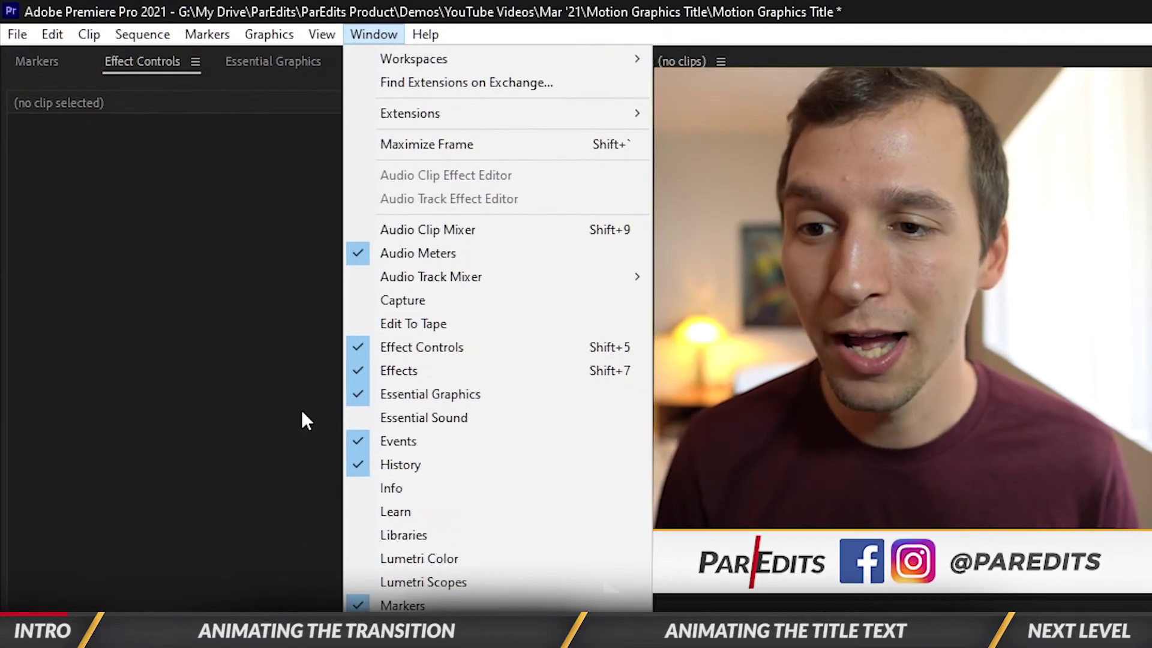
left_click(426, 395)
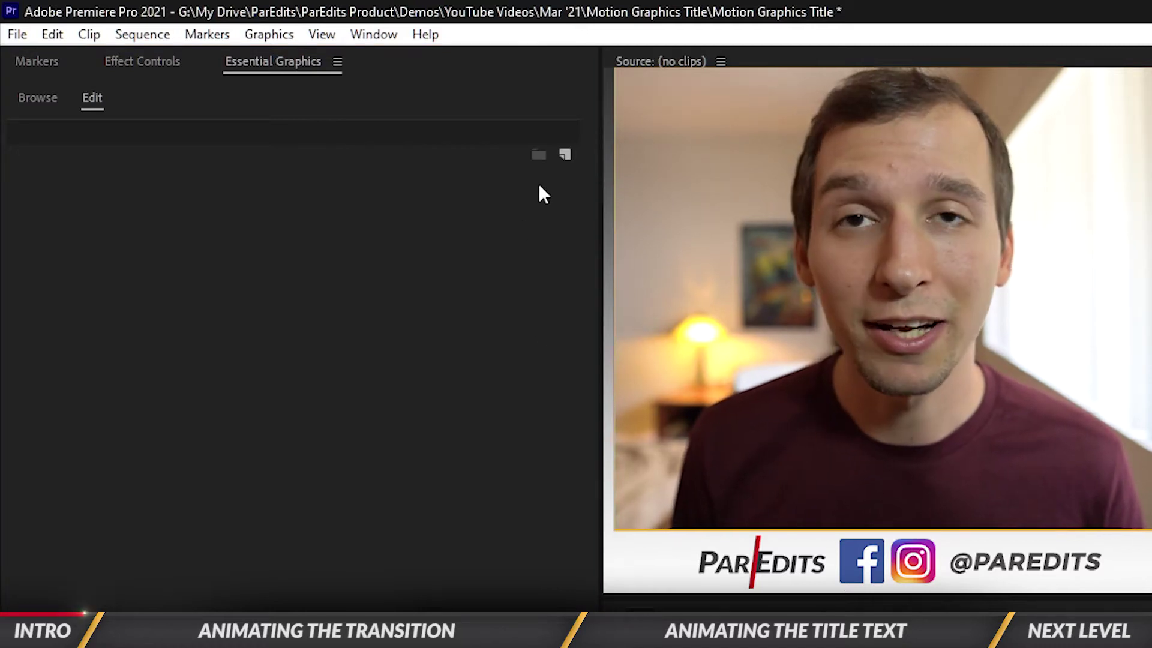
left_click(565, 156)
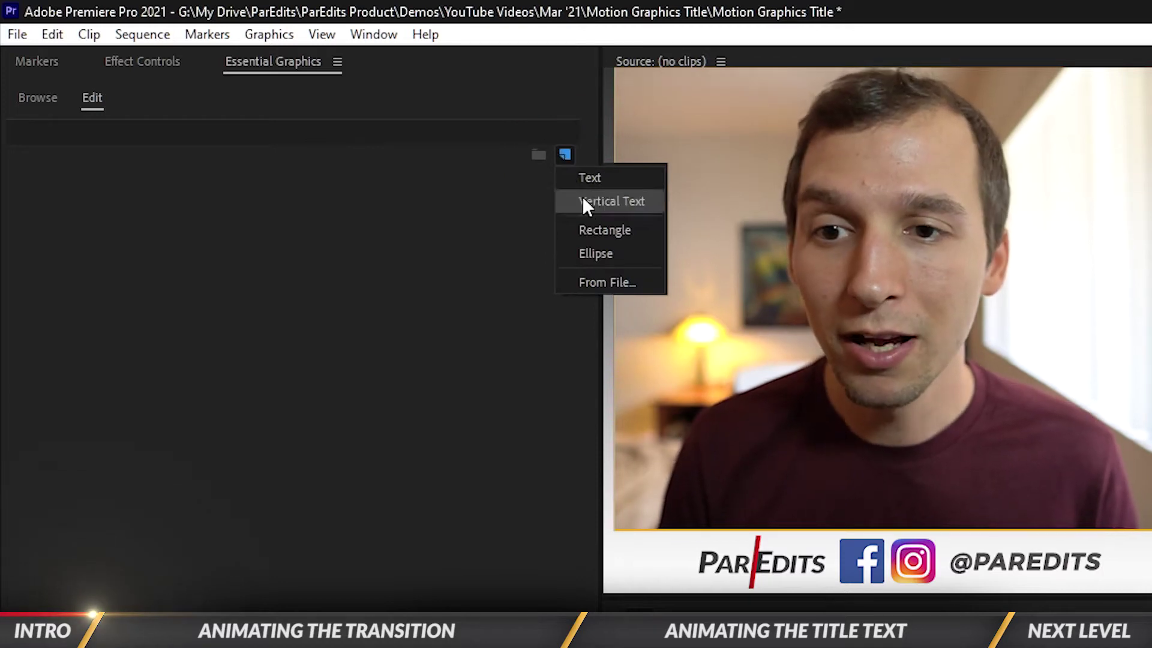
left_click(596, 228)
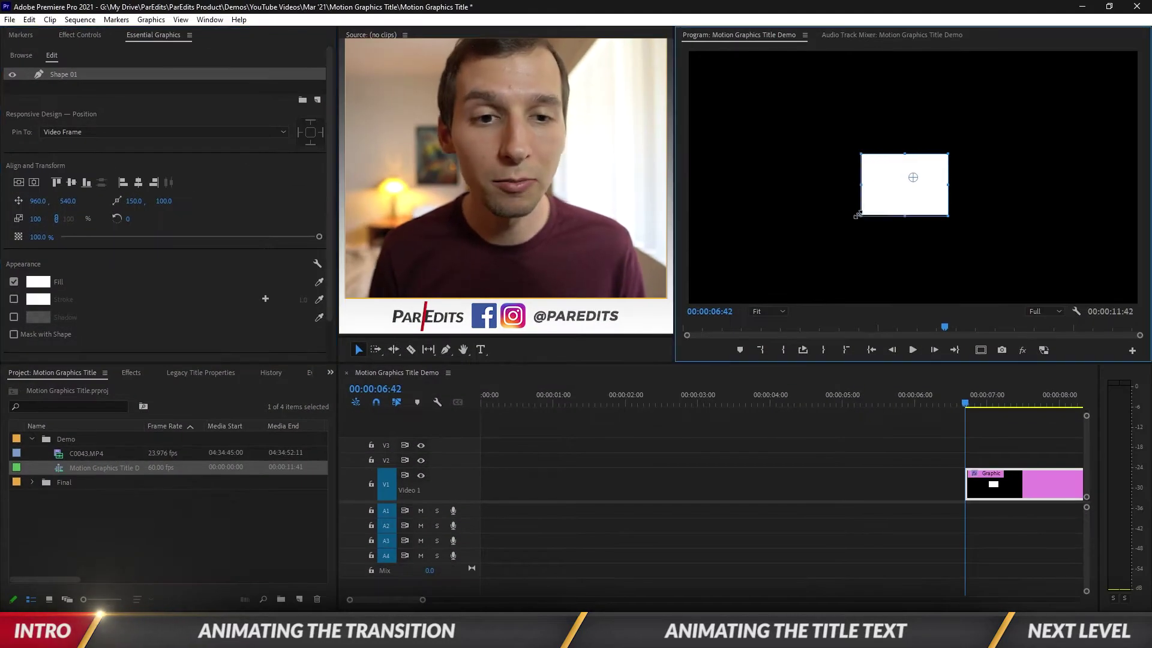
Enlarge the white rectangle until it covers the whole video frame.
left_click_drag(857, 216, 689, 302)
left_click(875, 174)
left_click_drag(973, 150, 1130, 146)
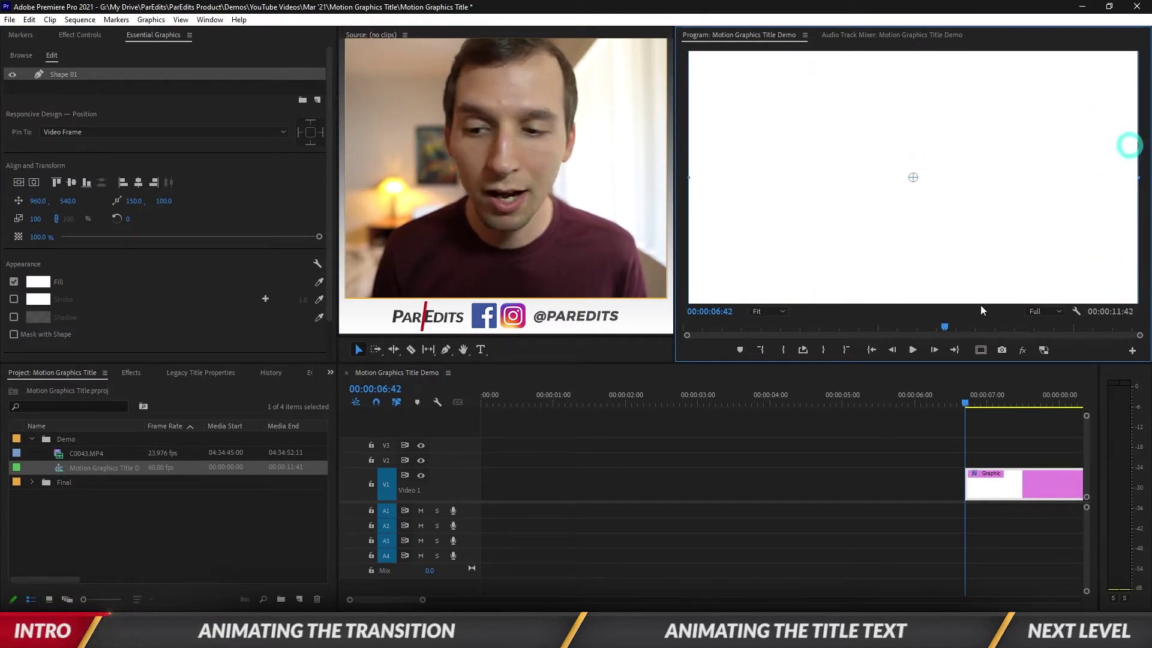
Place C0043.MP4 on V1 at the start of the sequence and shift the graphic clip above it to begin at about 00:00:00:23.
left_click_drag(62, 456, 504, 487)
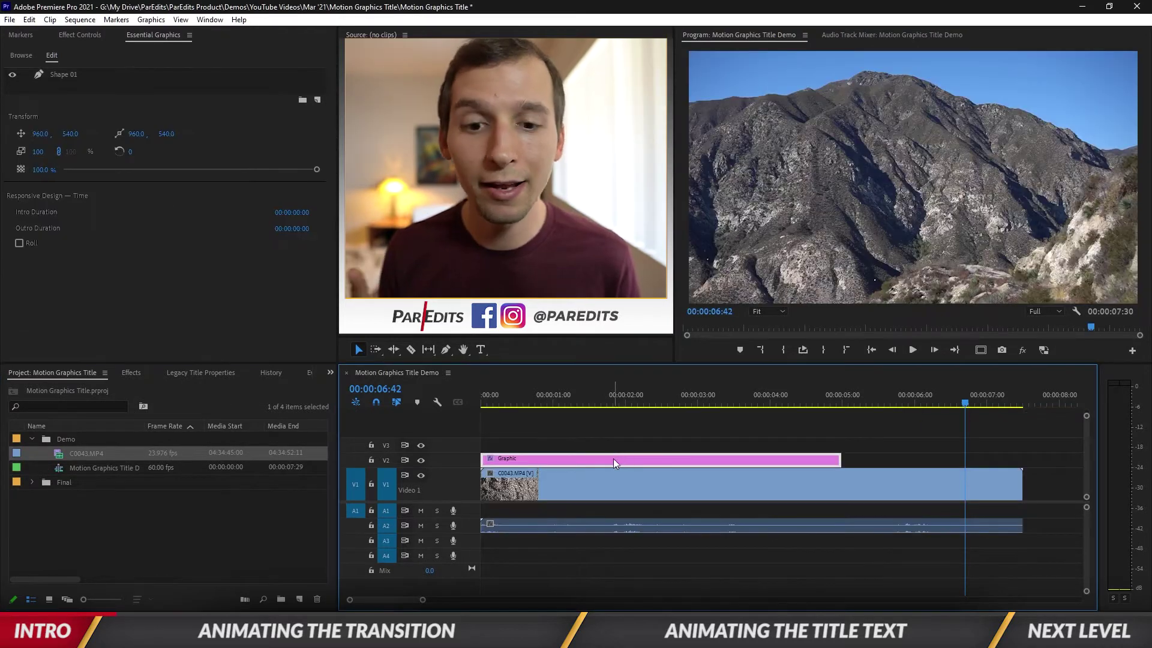
left_click_drag(614, 458, 641, 459)
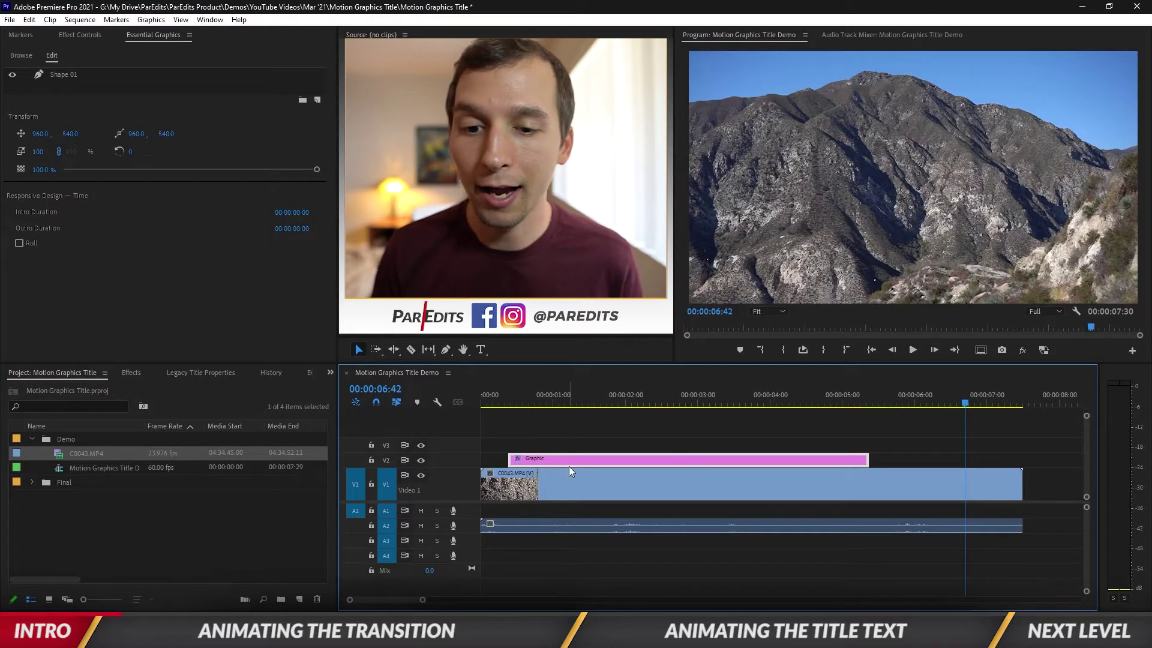
left_click(570, 405)
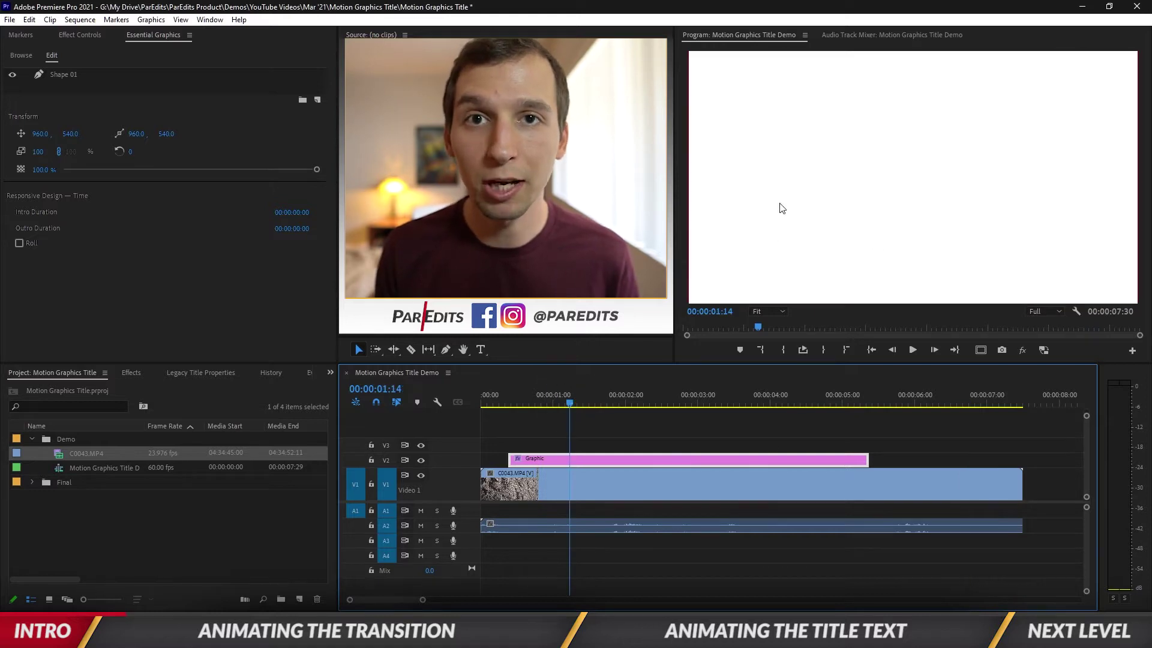
Rename the rectangle layer Shape 01 to "Box 1".
right_click(70, 78)
left_click(103, 81)
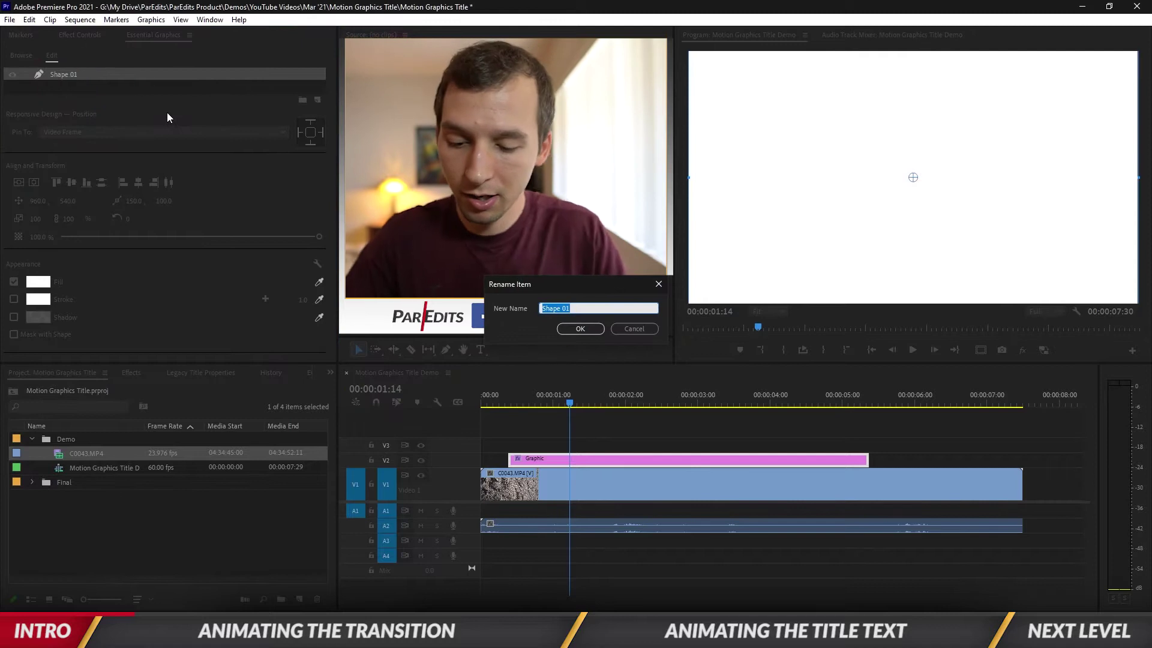
type("Box")
key("Return")
Duplicate the Box 1 layer twice to get three stacked rectangles.
right_click(61, 74)
left_click(107, 151)
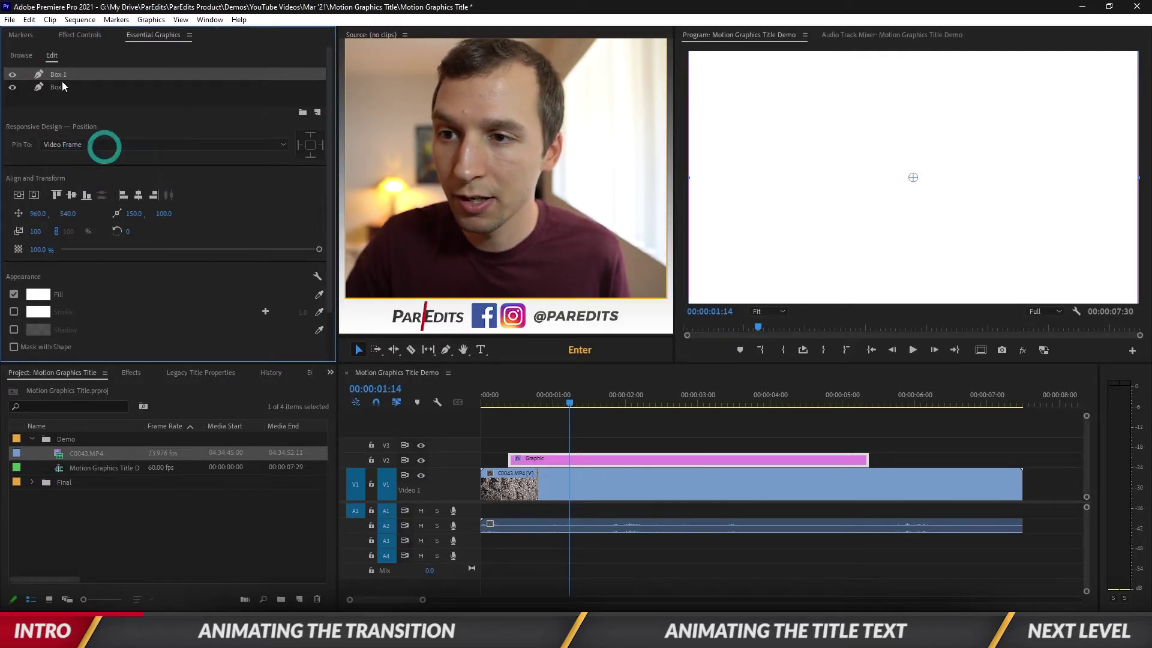
right_click(62, 78)
left_click(105, 151)
Rename the middle duplicated layer to "Box 2".
right_click(64, 88)
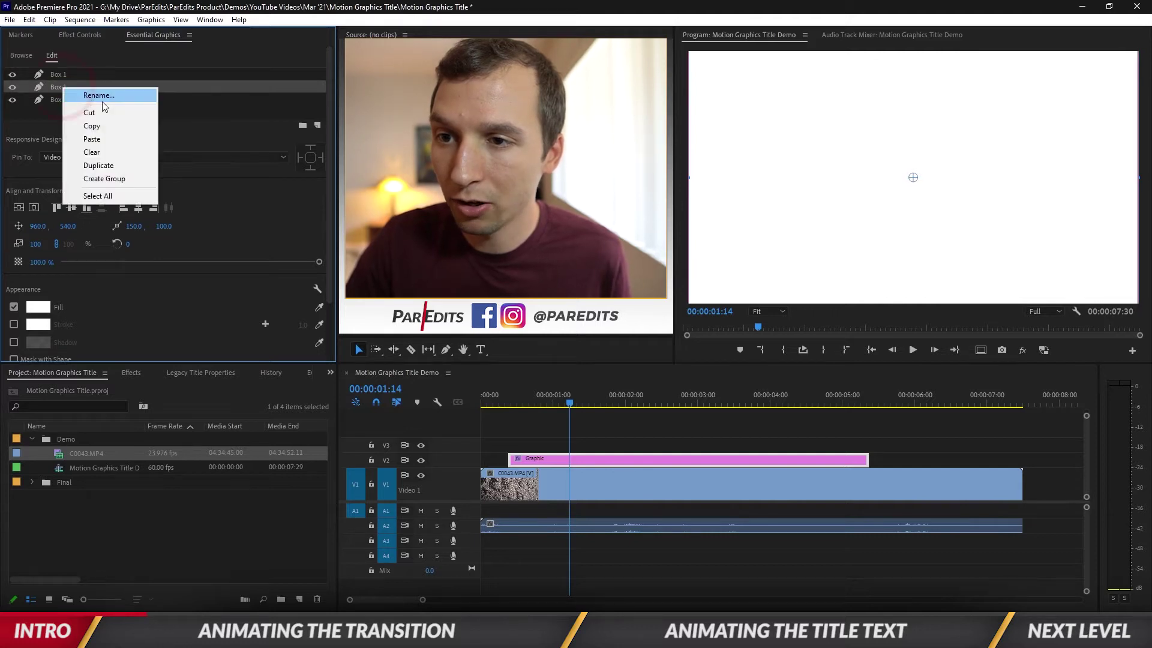
left_click(114, 96)
key("BackSpace")
type("2")
key("Return")
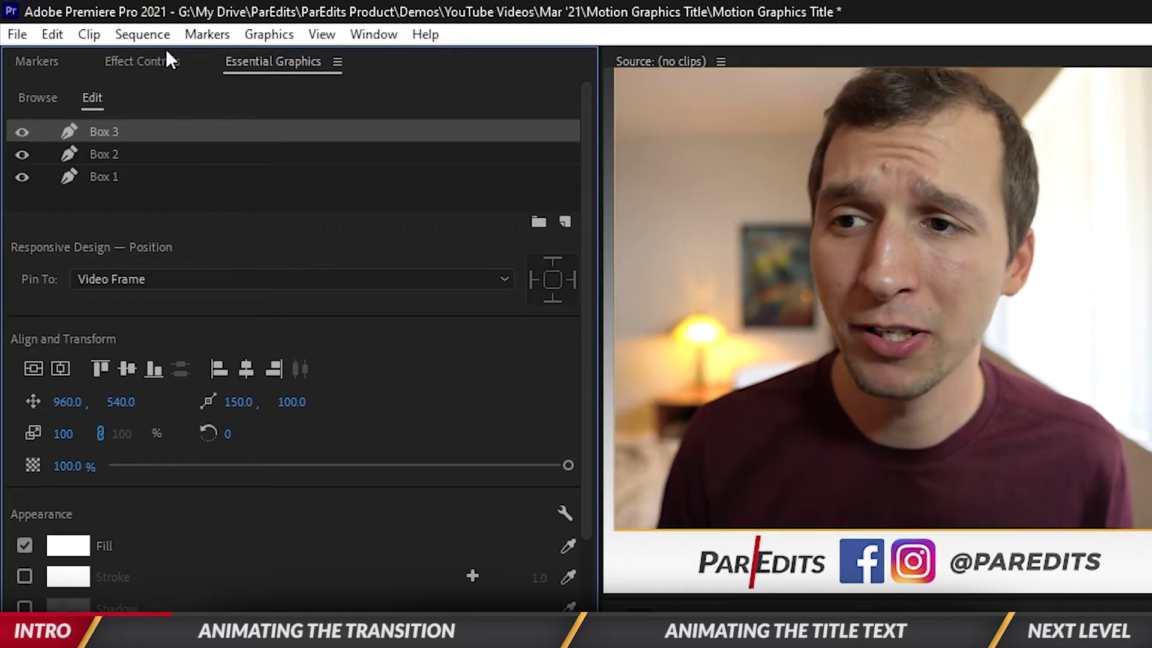
Hide the Box 2 and Box 3 shapes in the graphic's effect controls, leaving only Box 1 visible.
left_click(160, 62)
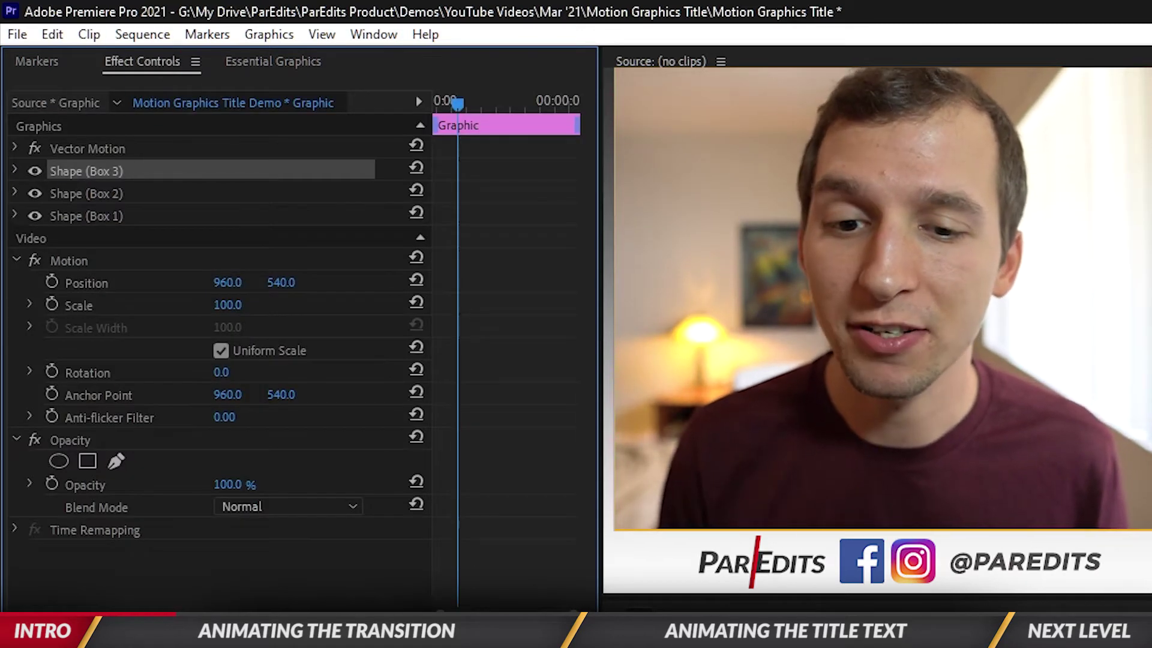
left_click(114, 216)
left_click(95, 190)
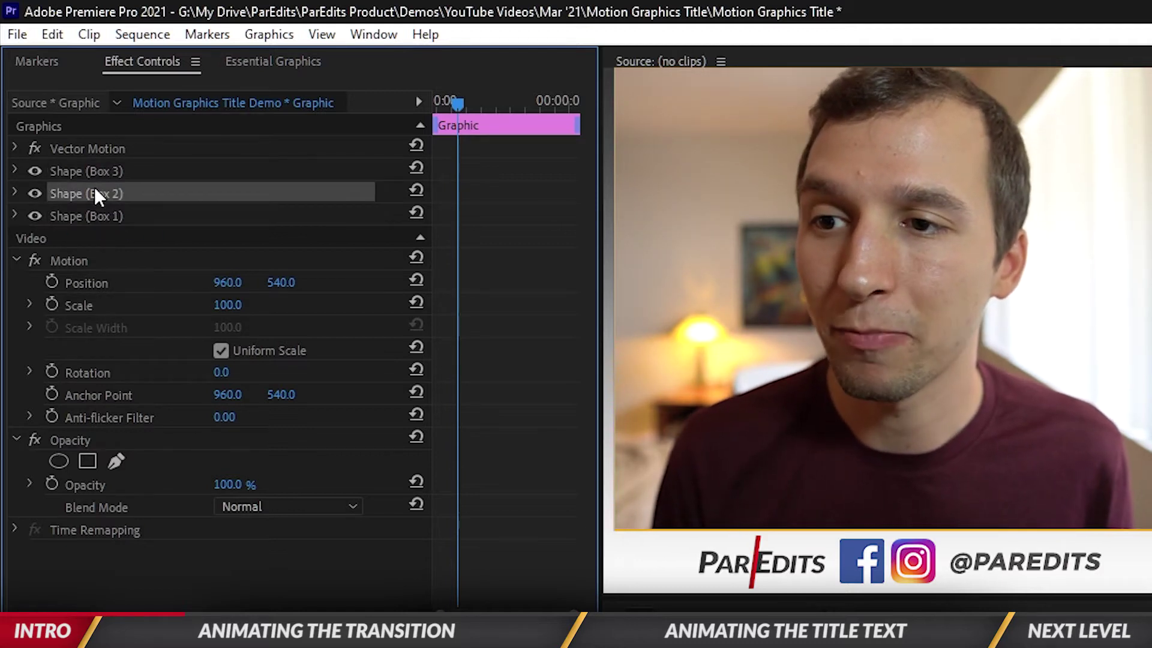
left_click(35, 193)
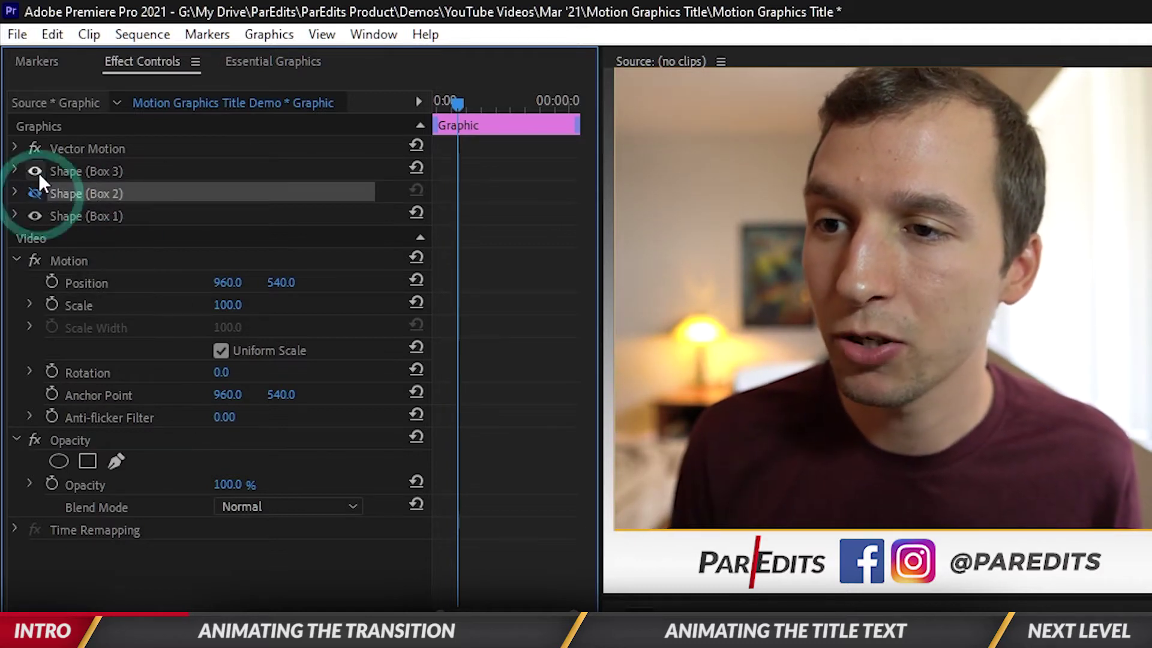
left_click(34, 171)
Keyframe Box 1's Position from -968.0, 540.0 at the graphic's start to 960.0, 540.0 at about 00:00:01:04.
left_click(16, 215)
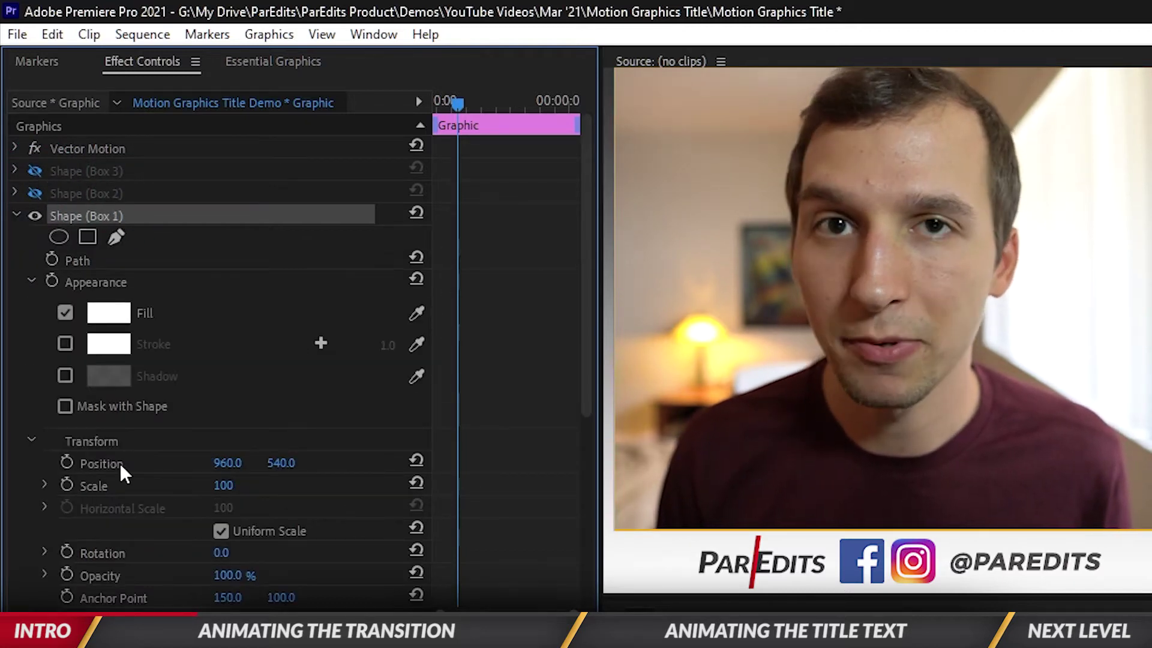
left_click_drag(439, 106, 430, 107)
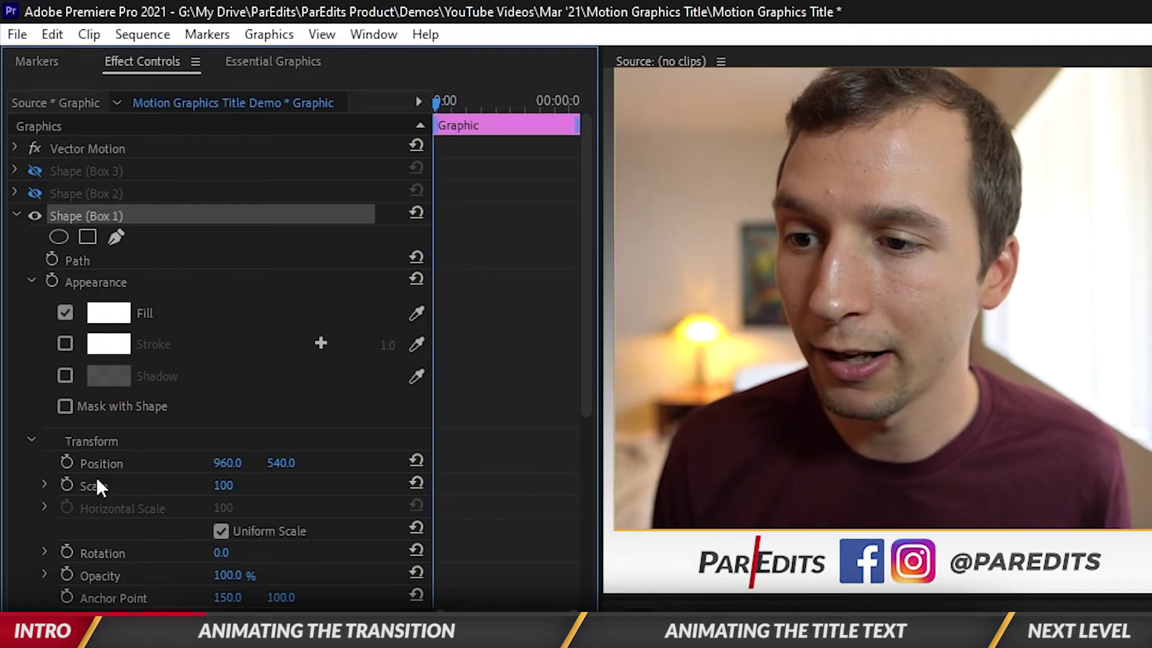
left_click(66, 463)
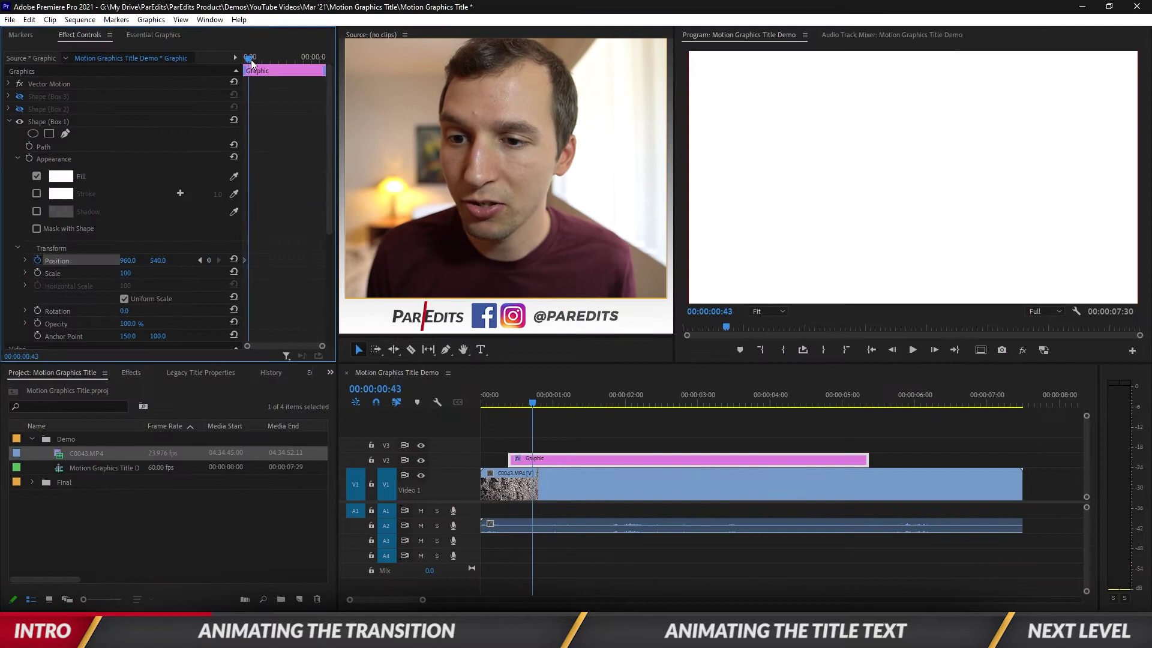
left_click_drag(251, 59, 255, 59)
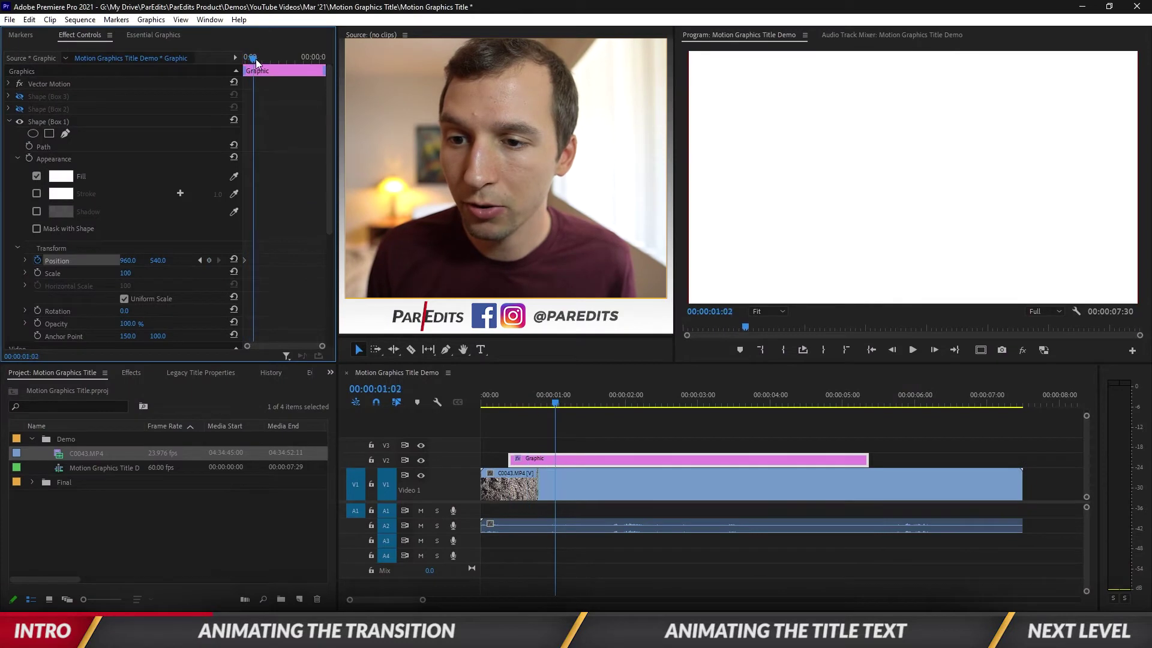
left_click(207, 261)
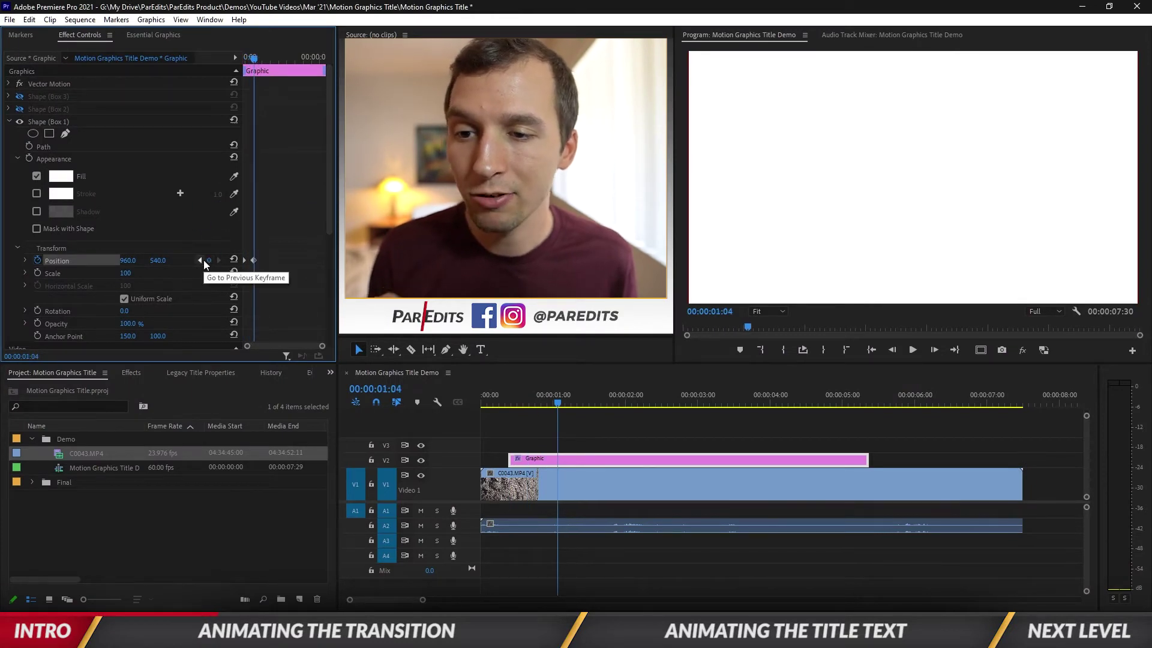
left_click(199, 260)
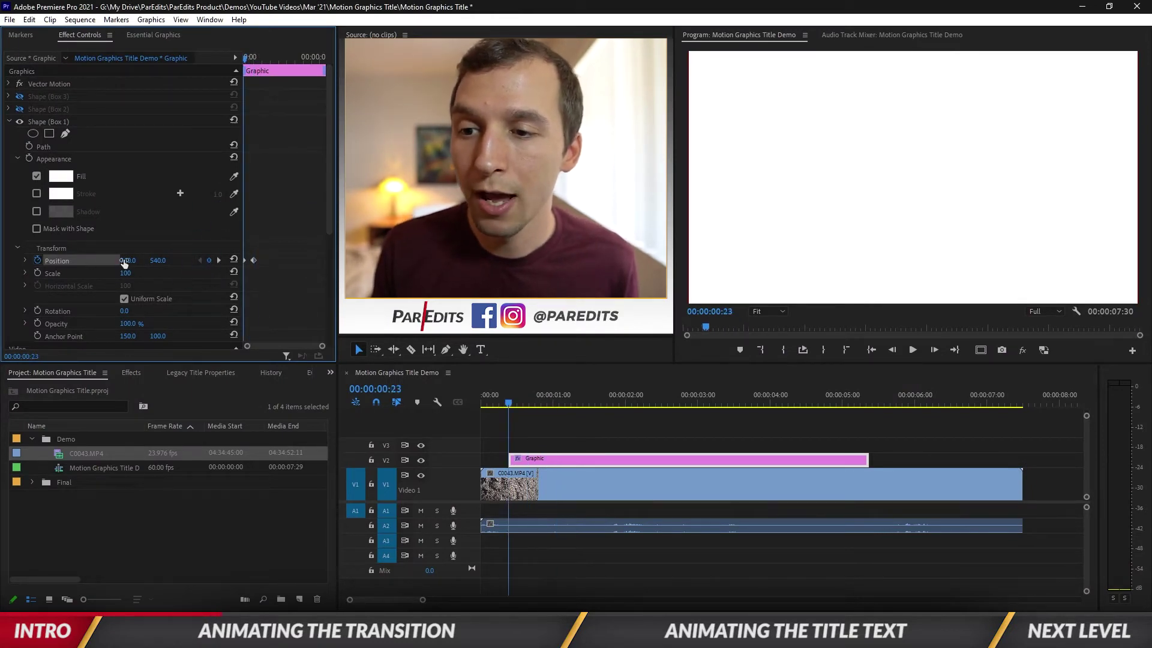
left_click_drag(128, 260, 2, 261)
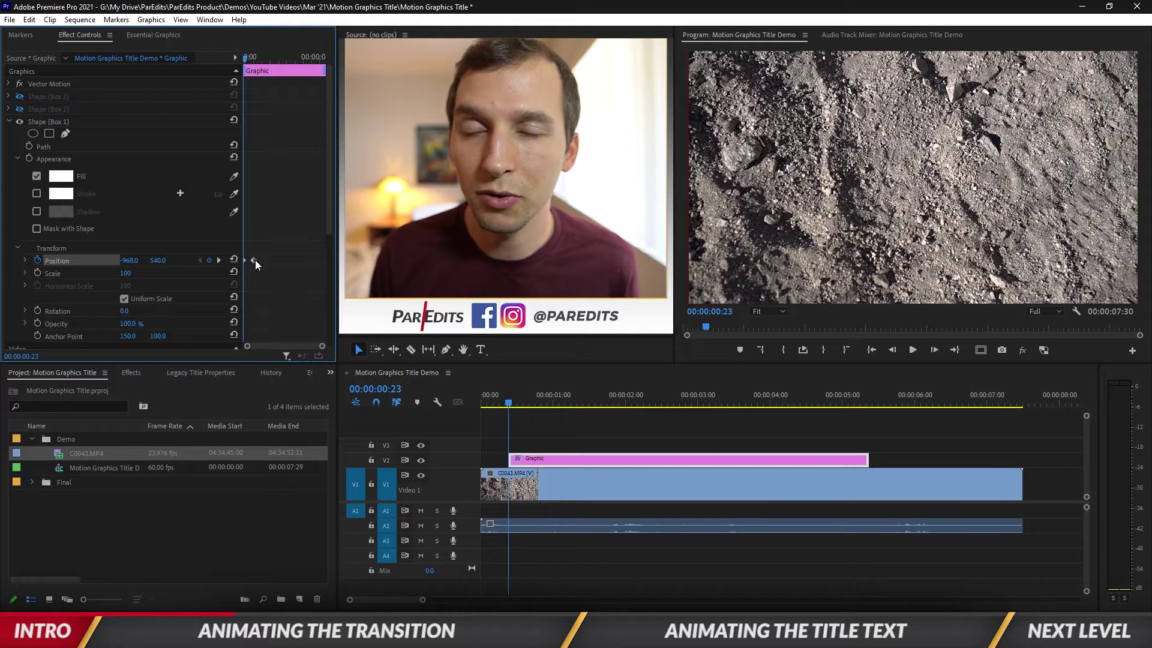
Play back the Box 1 slide-in to check its motion.
right_click(254, 260)
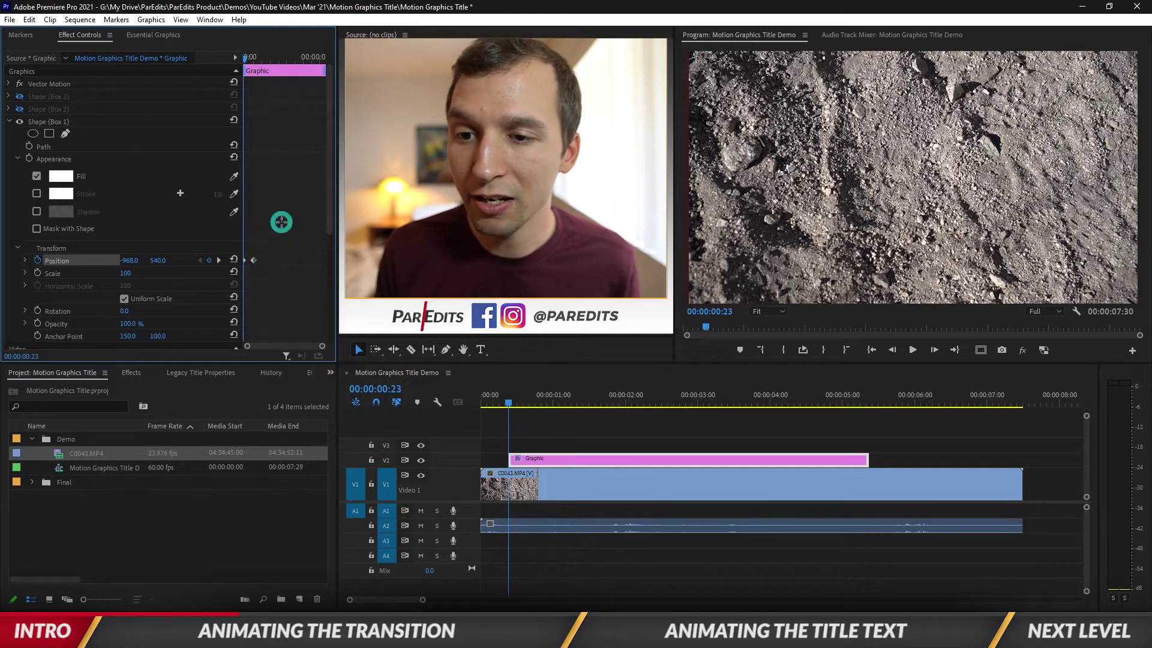
left_click(282, 221)
key("space")
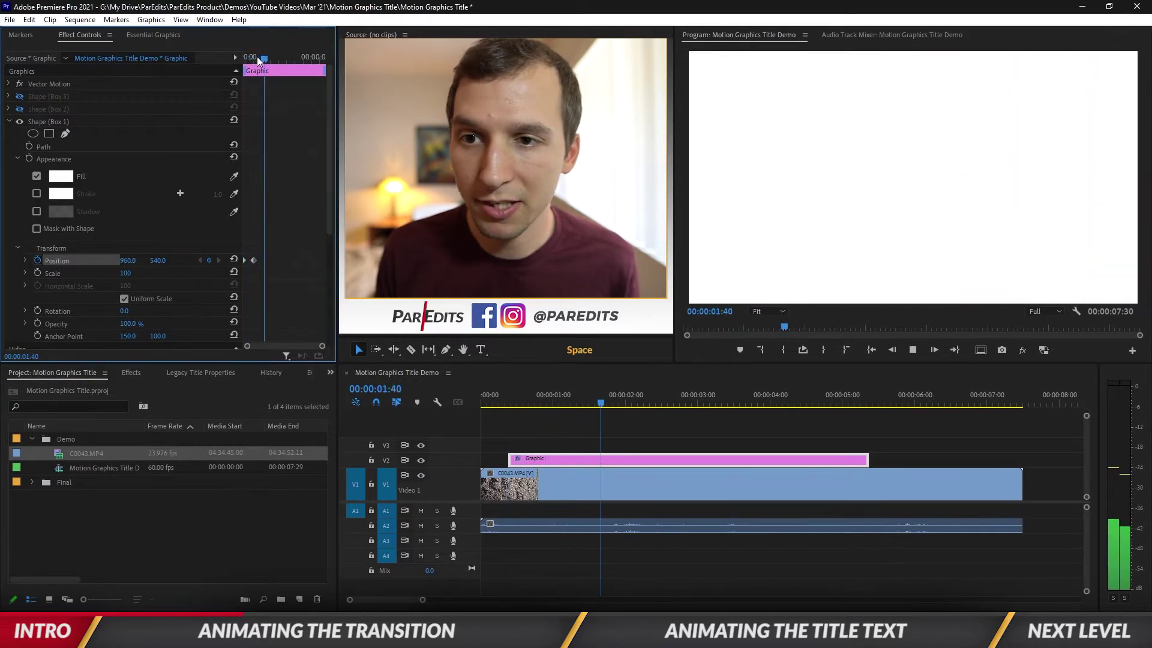
key("space")
left_click(287, 306)
Apply Ease In temporal interpolation to Box 1's second Position keyframe and preview the eased slide-in.
right_click(254, 260)
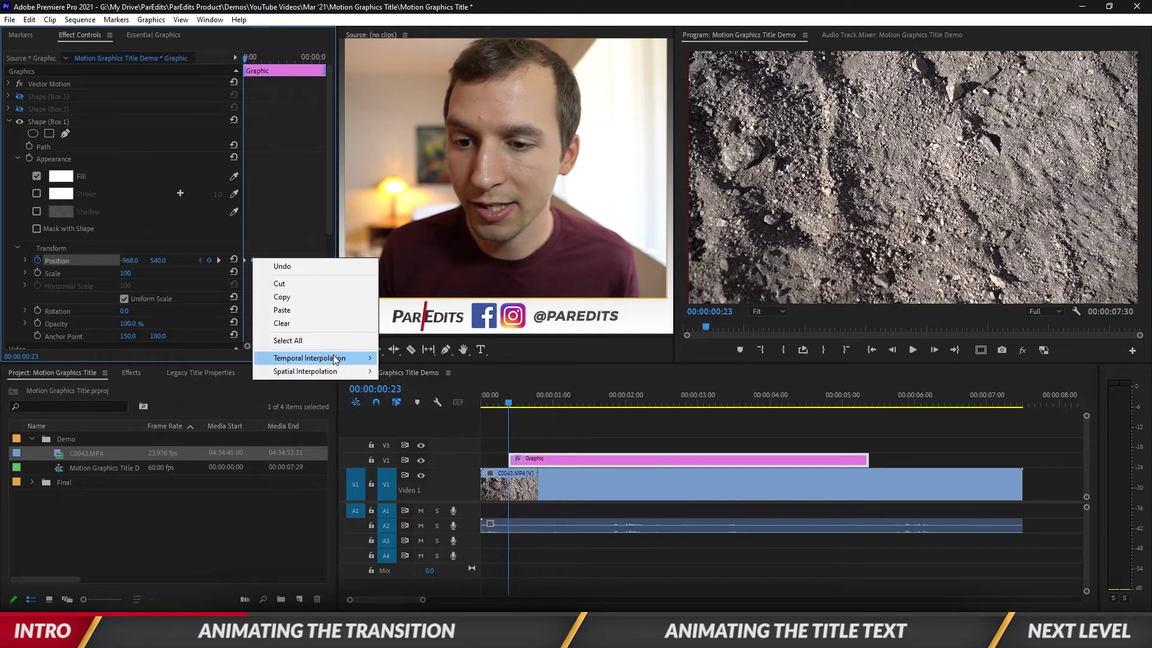
mouse_move(335, 359)
left_click(426, 428)
key("space")
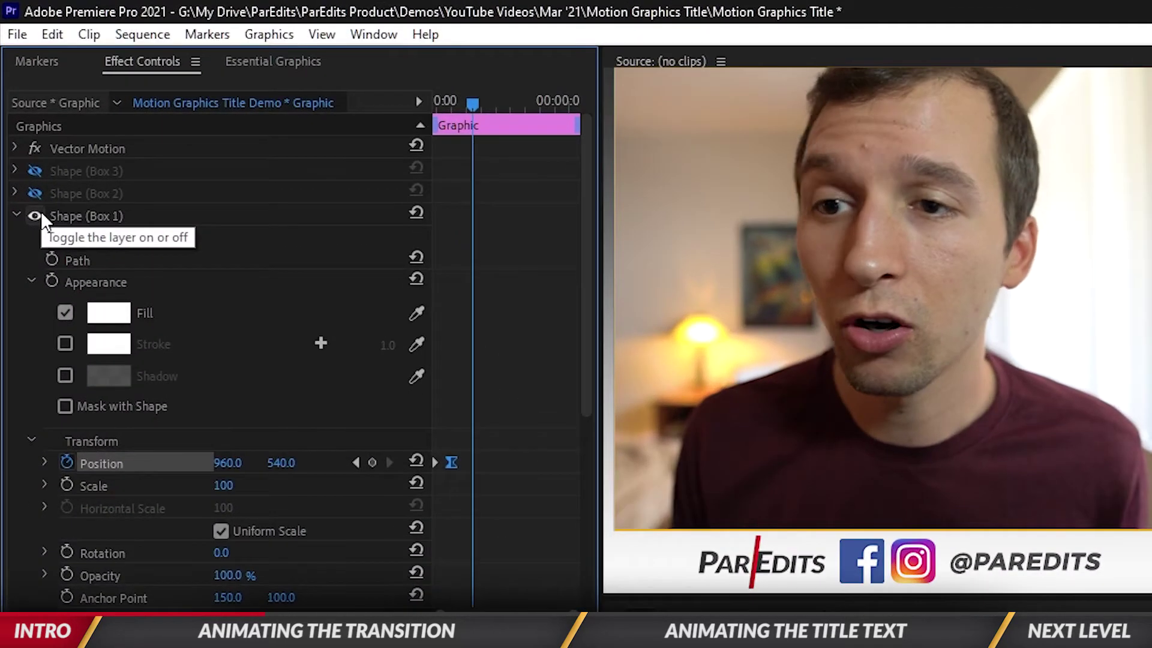
Show Box 2 in place of Box 1 and change its fill colour to light blue.
left_click(34, 190)
left_click(31, 171)
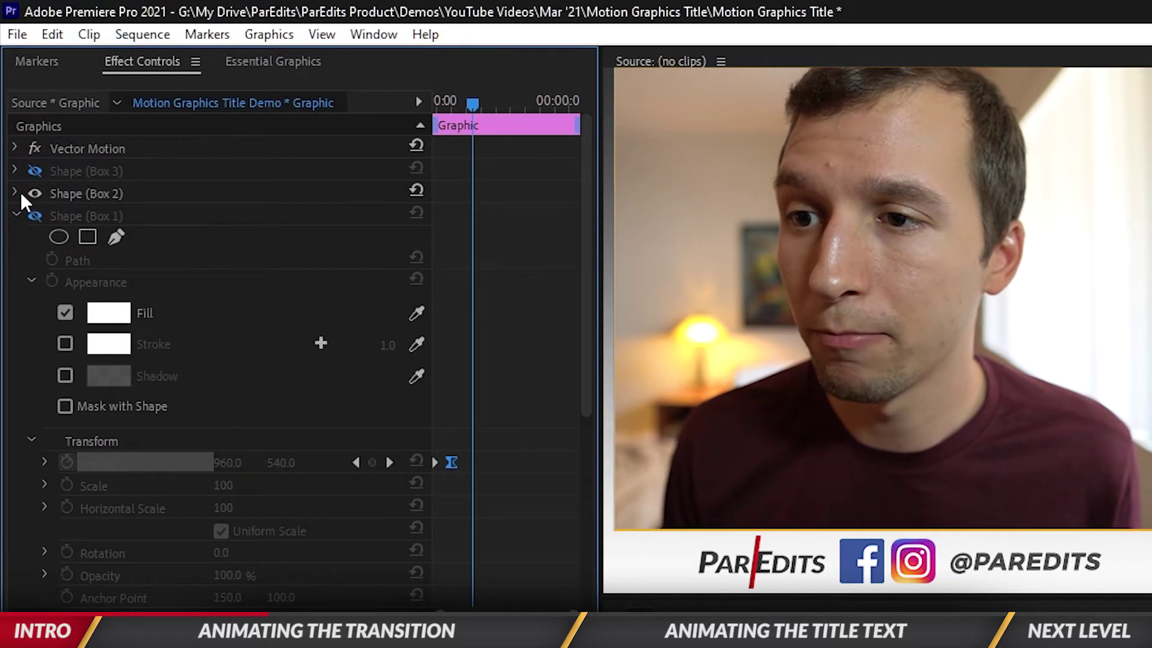
left_click(16, 192)
left_click(109, 292)
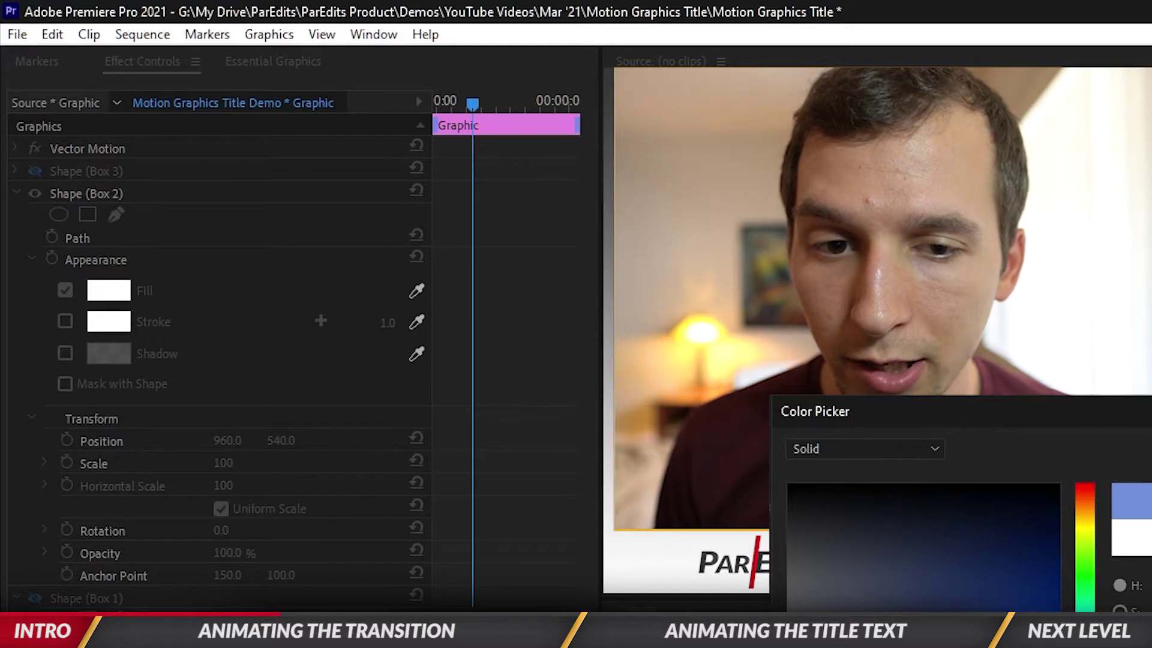
key("Return")
Copy Box 1's two Position keyframes and paste them onto Box 2 starting at 00:00:00:33, ten frames after the graphic's start.
scroll(512, 401, "down", 1)
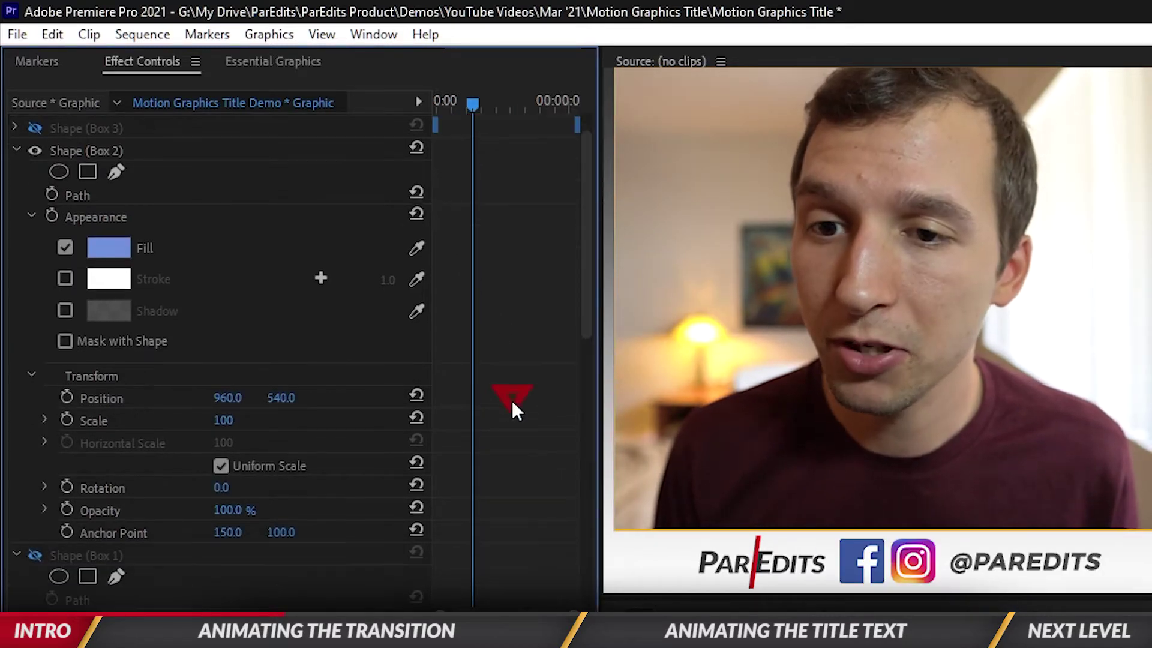
scroll(512, 401, "down", 15)
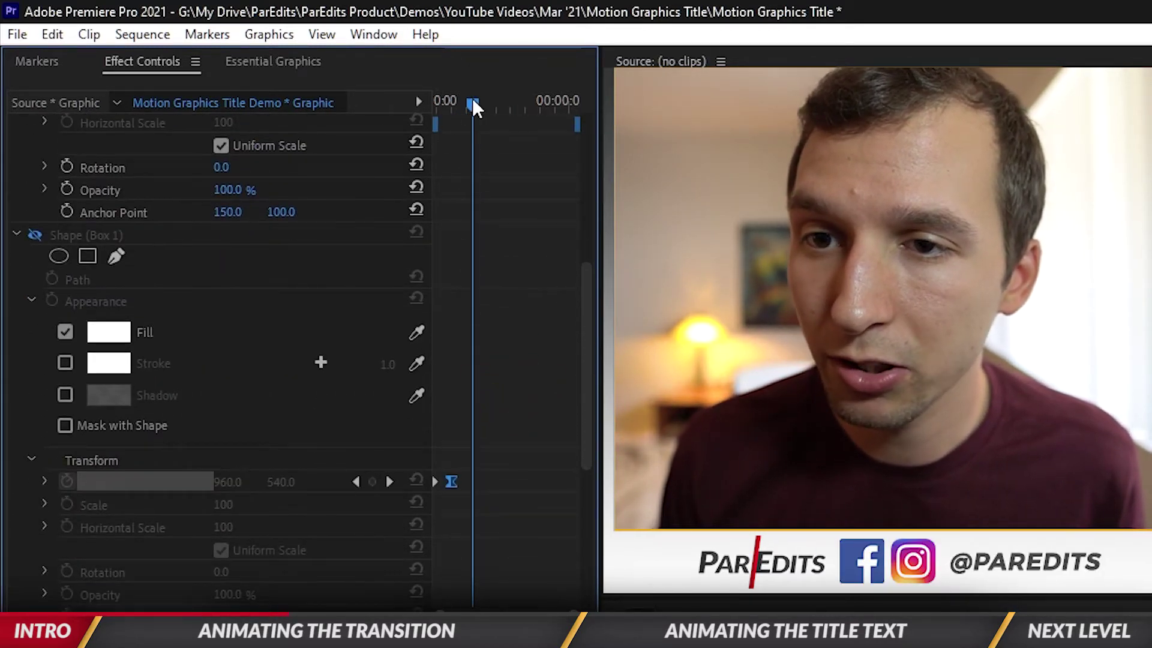
left_click_drag(466, 103, 434, 103)
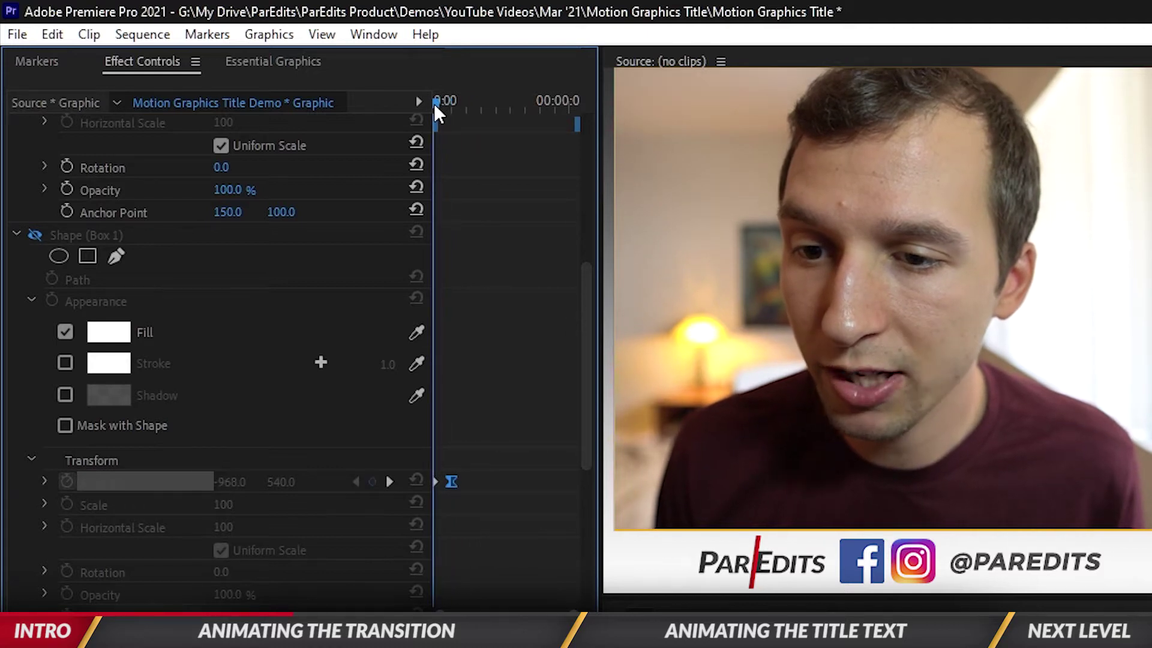
left_click(454, 114)
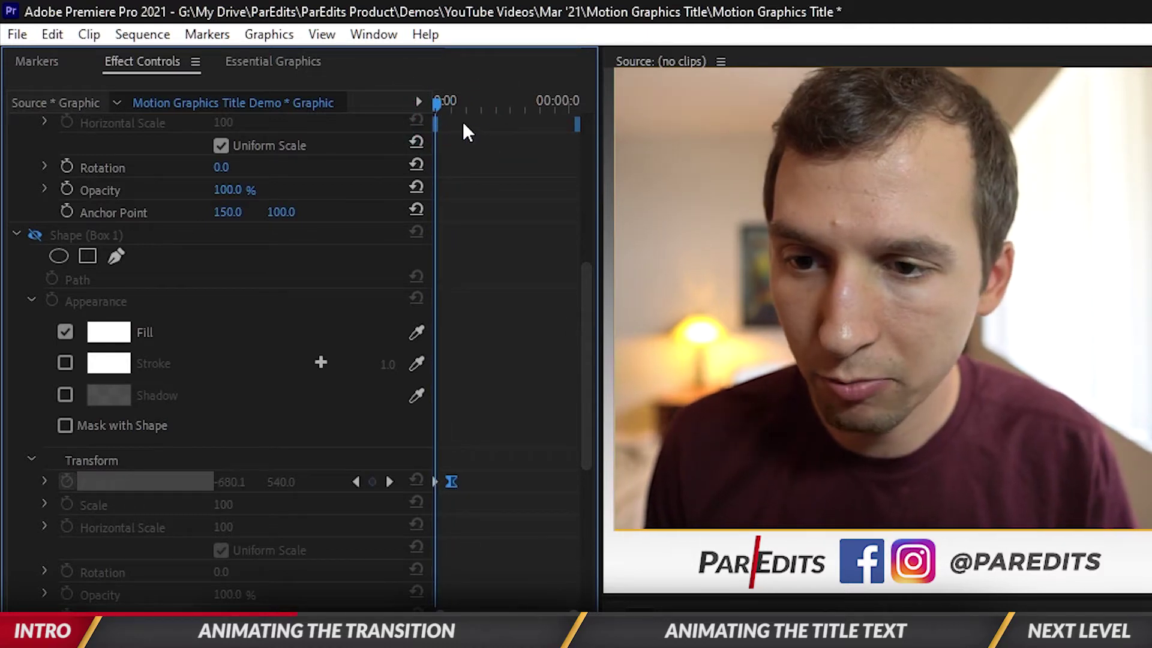
left_click(510, 454)
scroll(510, 455, "up", 1)
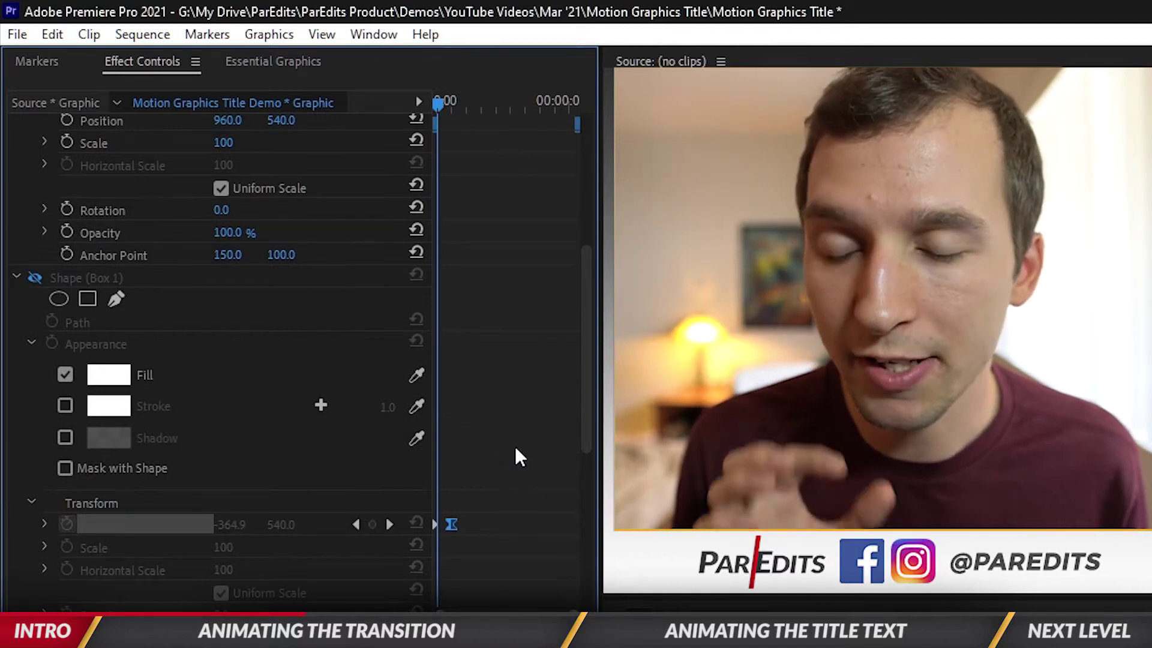
scroll(524, 490, "up", 6)
scroll(523, 490, "down", 8)
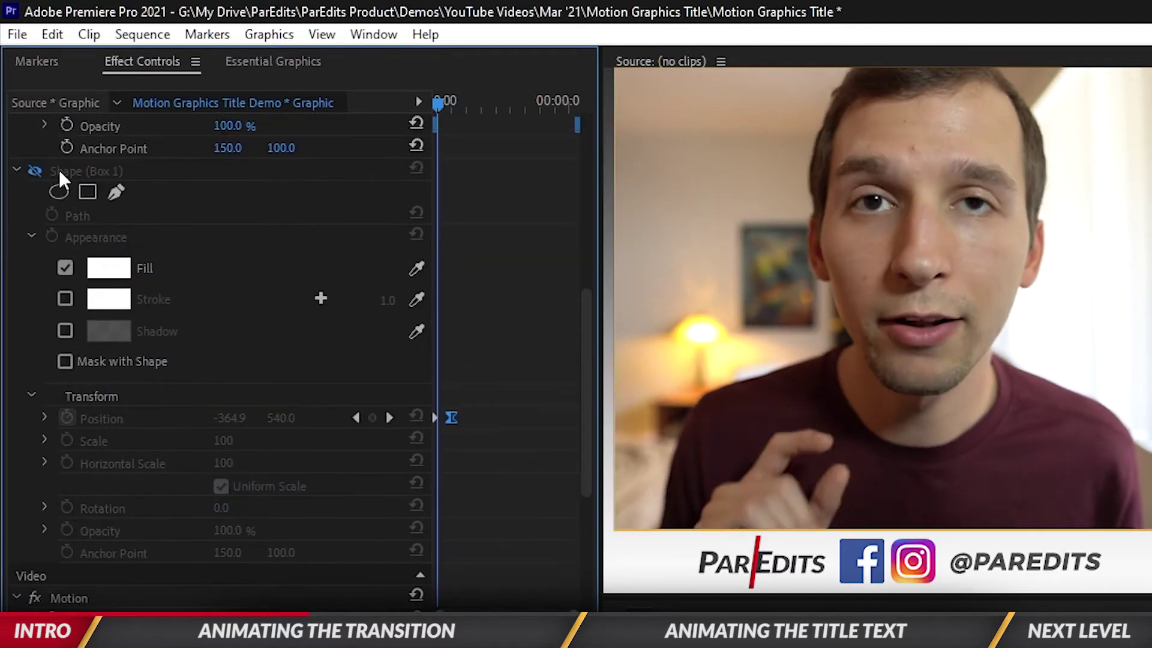
left_click(36, 170)
left_click(114, 420)
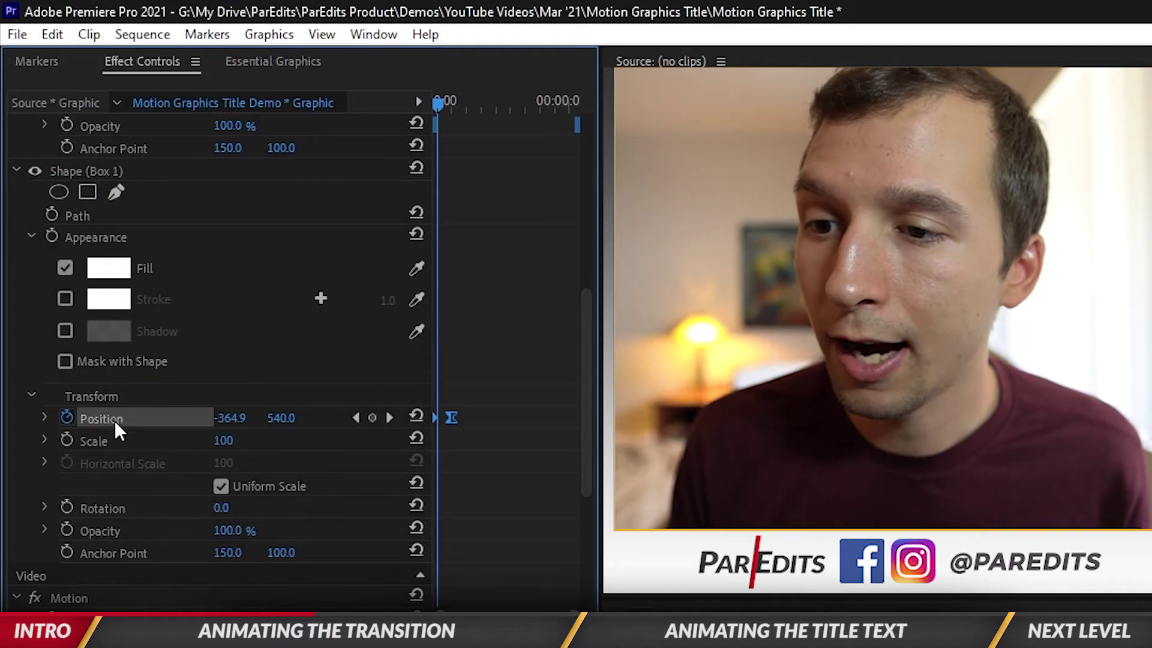
left_click(34, 171)
scroll(500, 468, "up", 6)
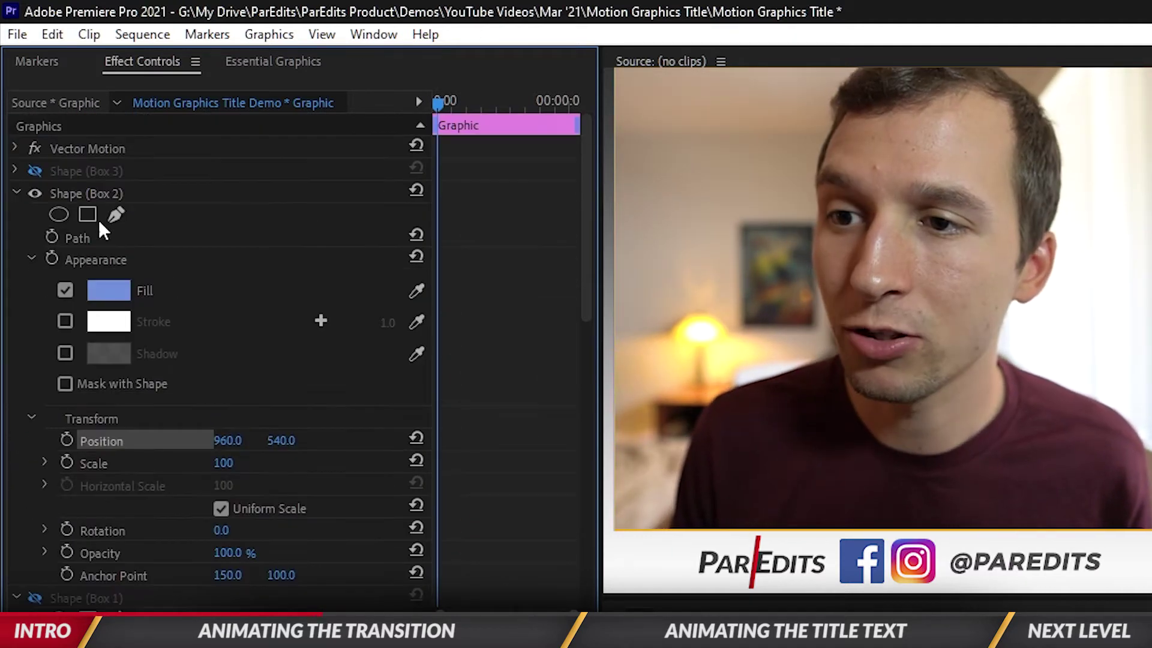
left_click(90, 193)
key("ctrl+v")
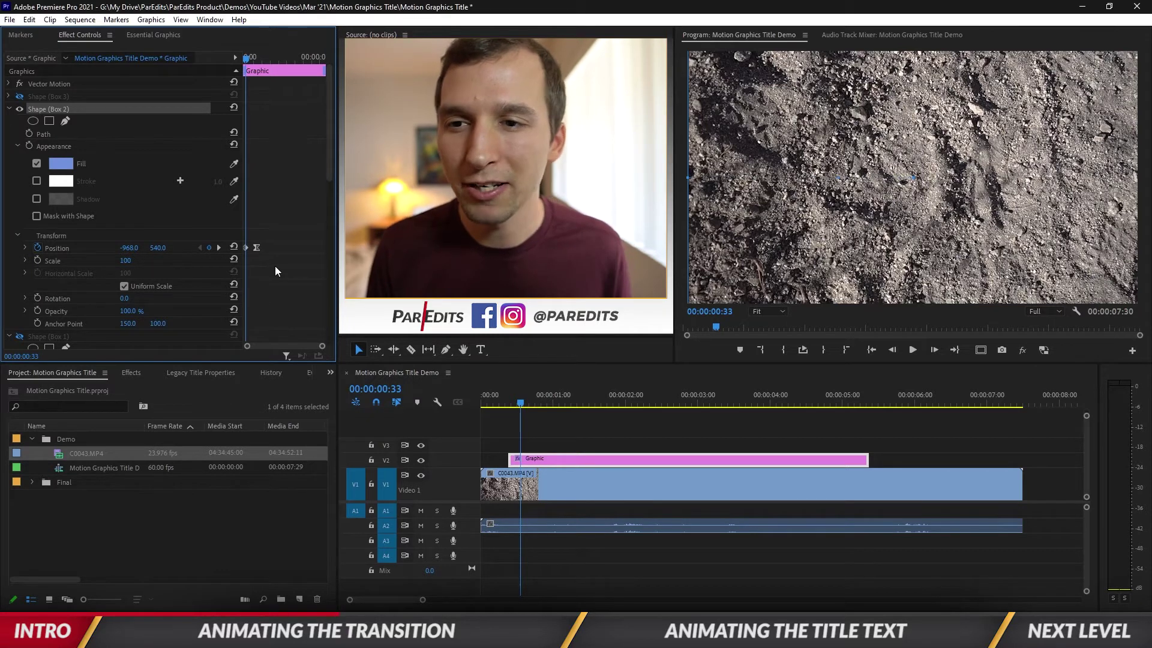
Show Box 1 together with Box 2, collapse Box 2's settings, and play the staggered slide-in from 00:00:00:23.
key("Left")
key("Left")
key("Left")
key("Left")
key("Left")
key("Left")
key("Left")
key("Left")
left_click(9, 110)
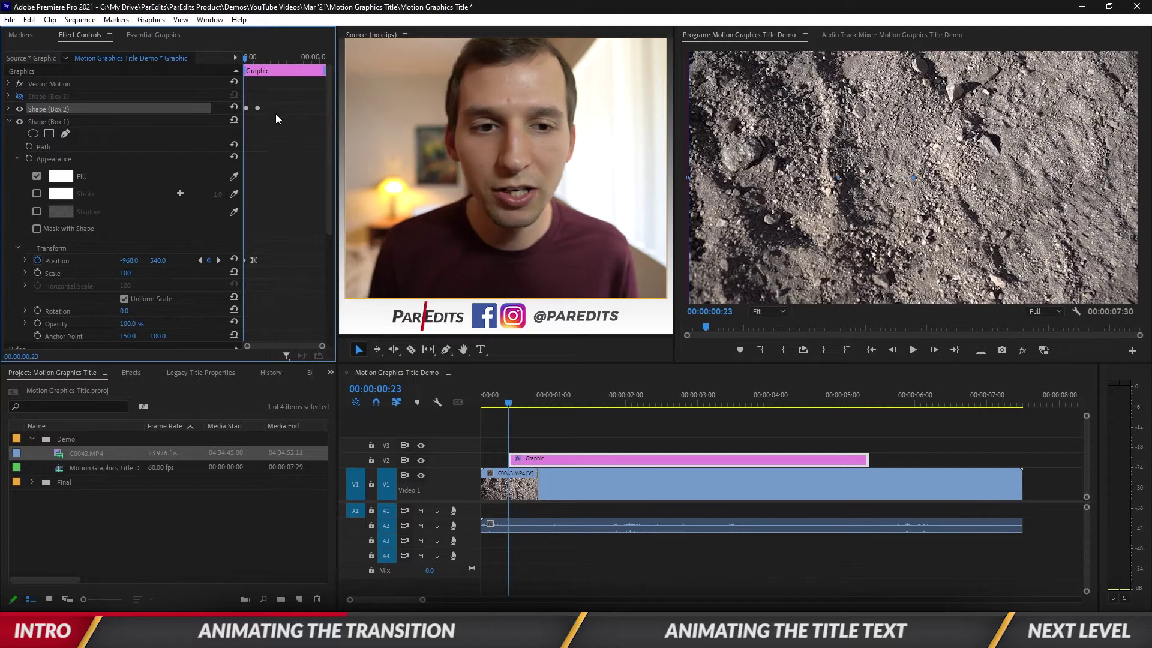
key("space")
key("space")
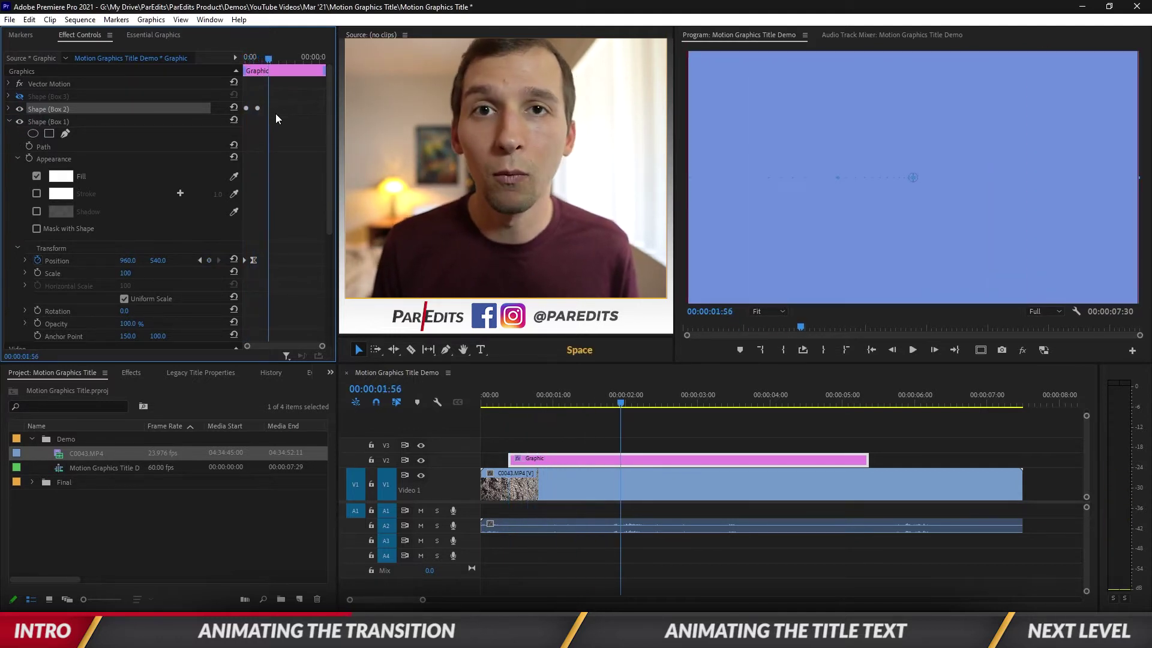
Show Box 3, paste the same Position keyframes onto it starting a few frames after Box 2's, and play the slide-in.
left_click_drag(267, 60, 245, 60)
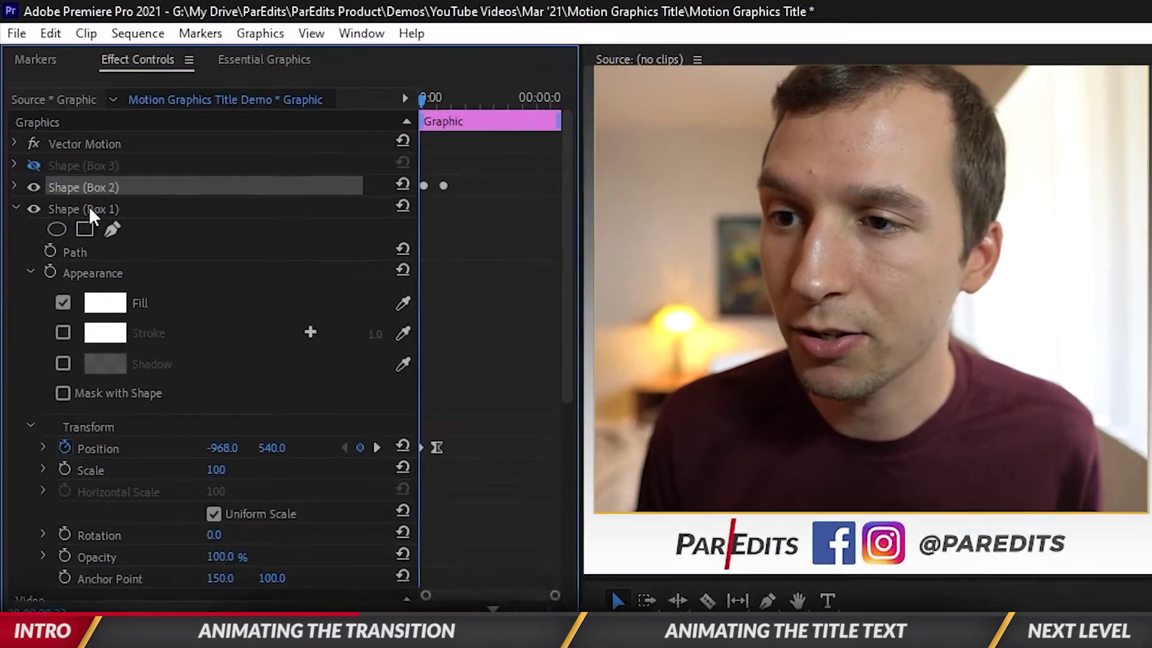
left_click(20, 96)
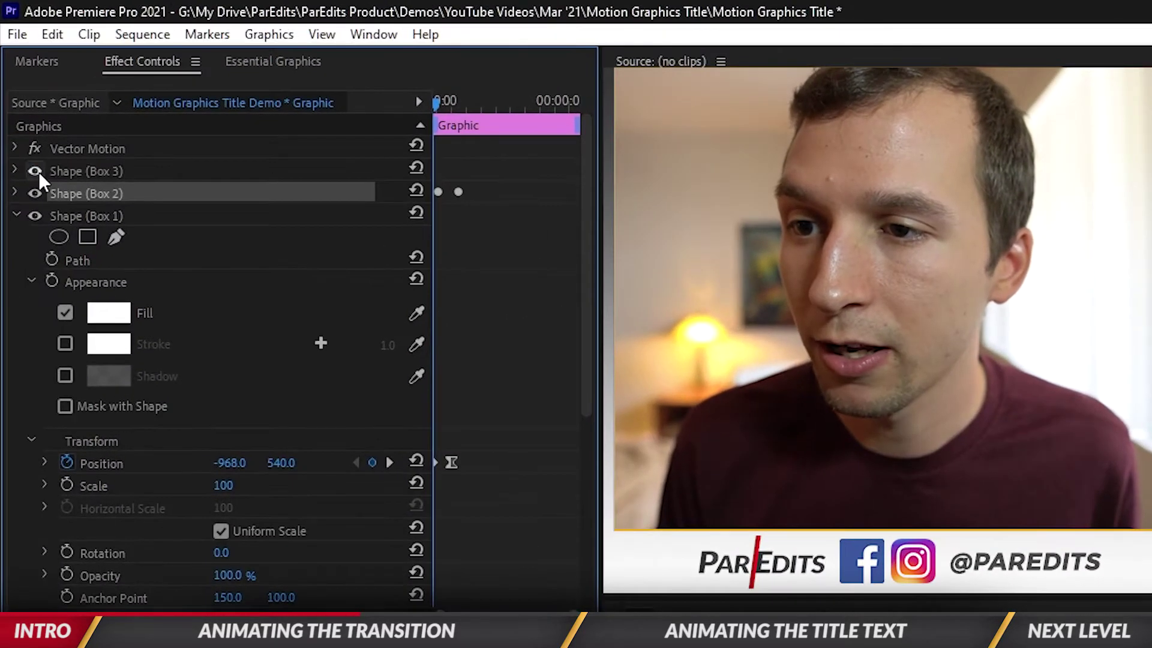
left_click(9, 96)
key("Right")
key("Right")
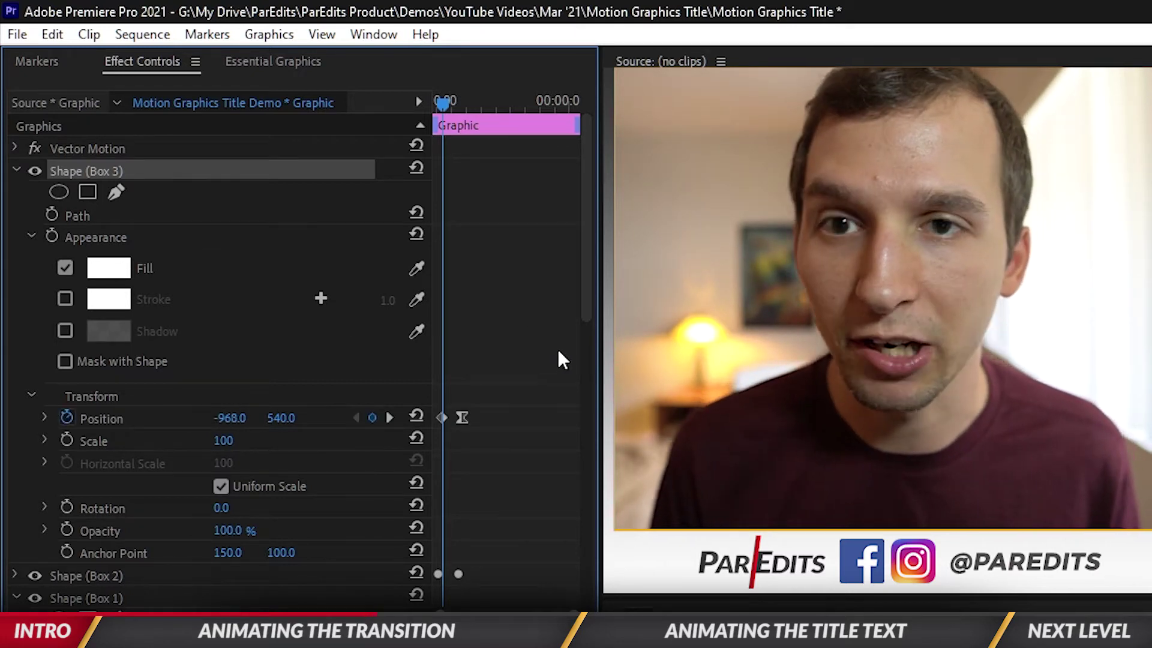
key("Left")
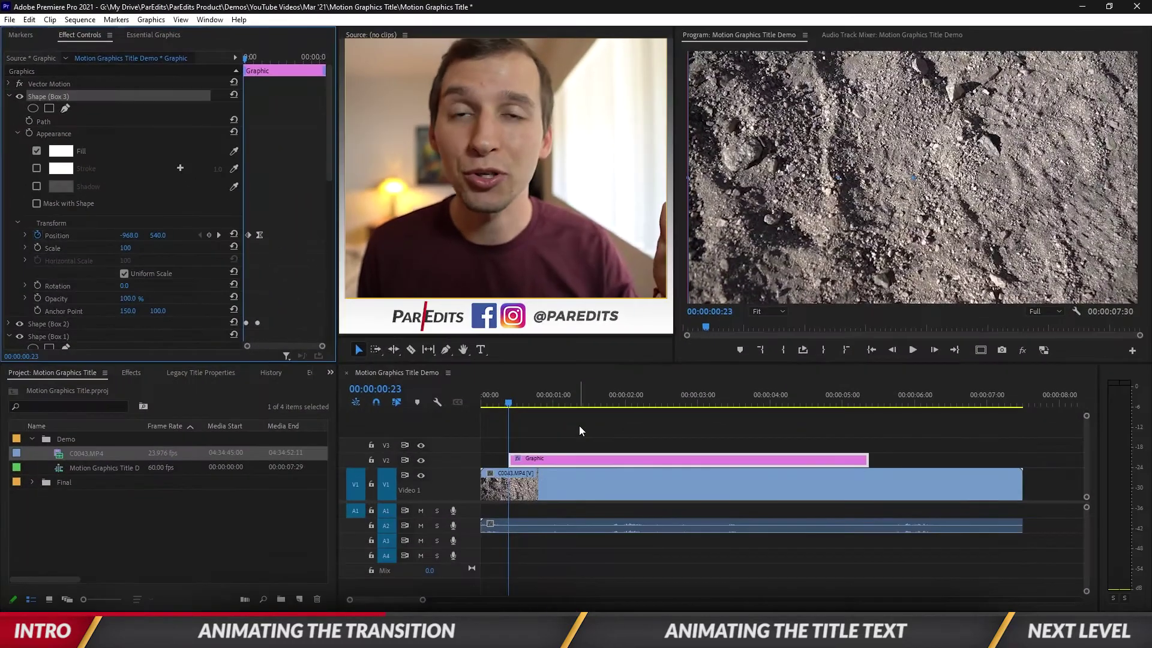
key("space")
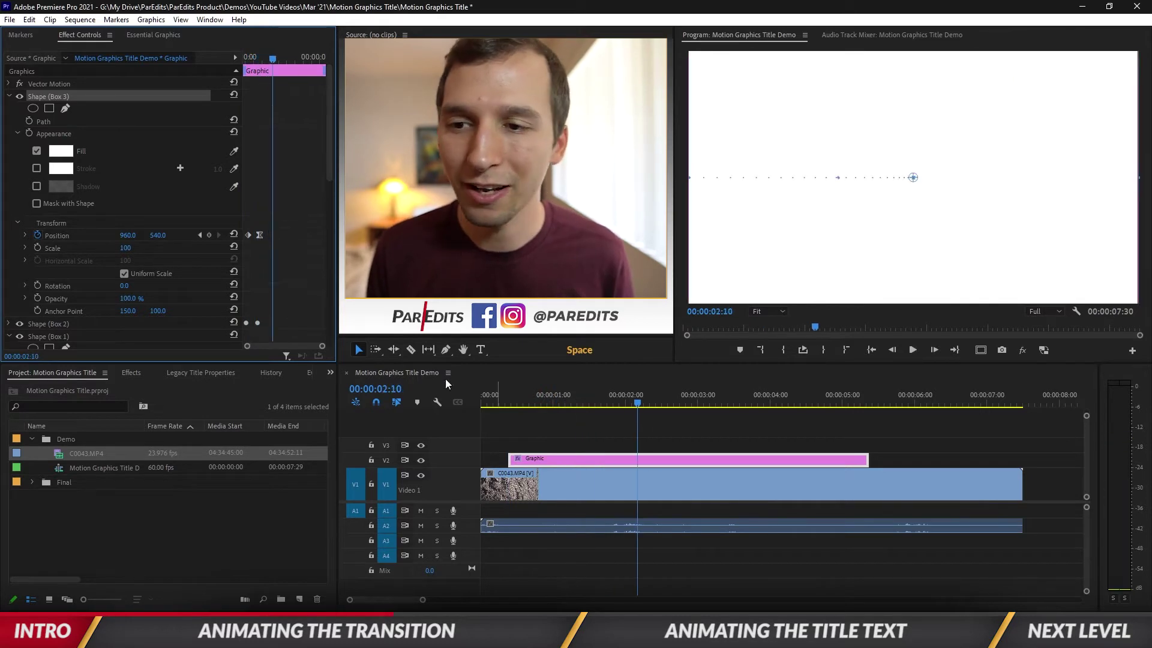
Set Box 3's fill colour to dark blue and play back the three-colour transition.
left_click(60, 151)
left_click(612, 367)
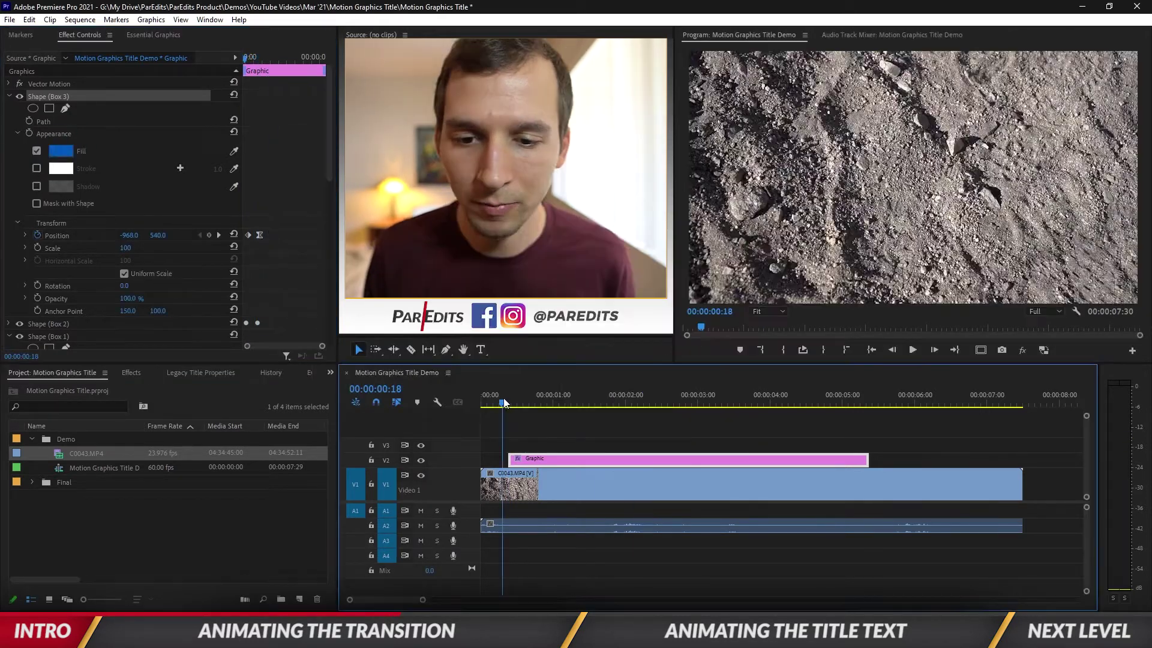
left_click(528, 404)
key("space")
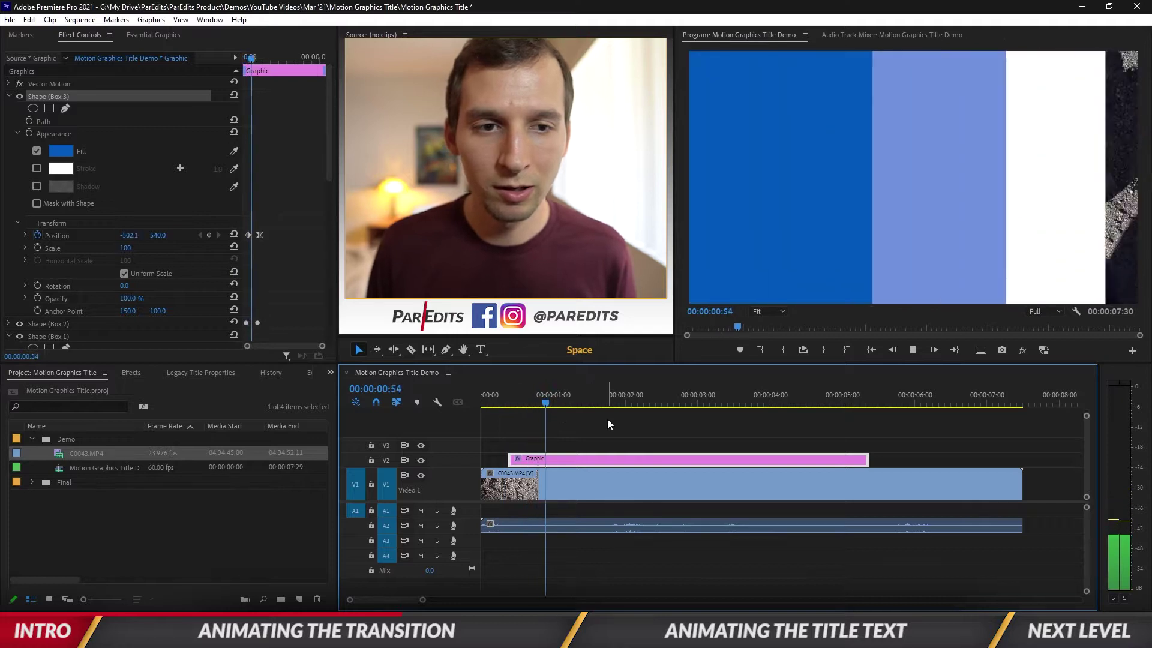
key("space")
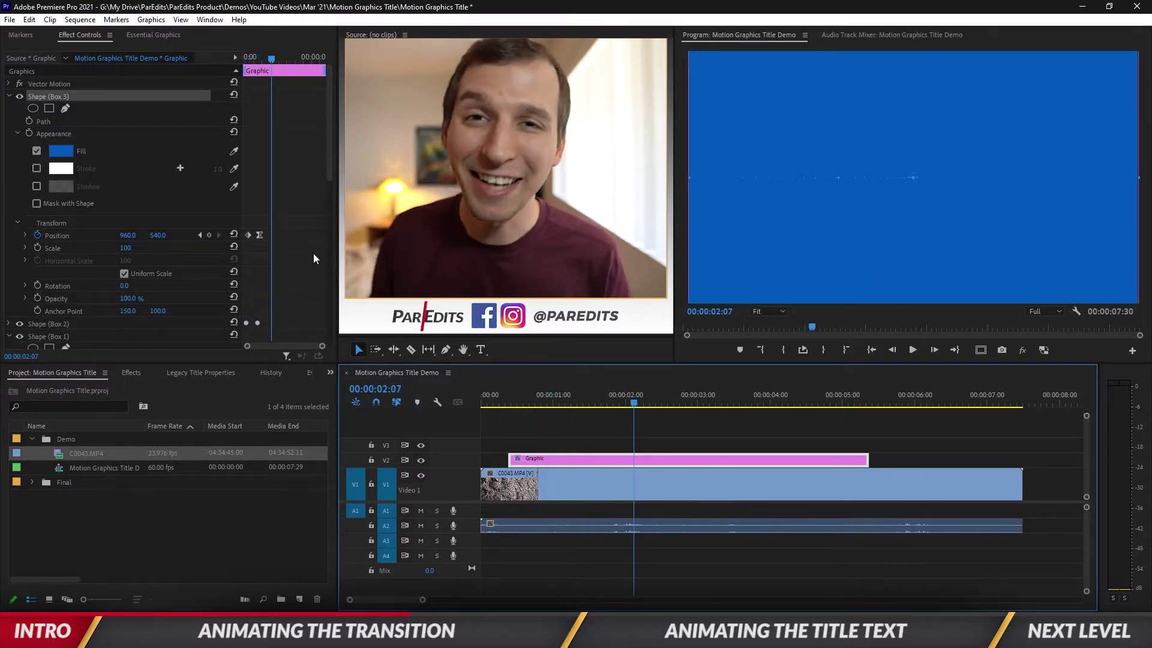
Add a Position keyframe at 960.0, 540.0 to Box 1 near the graphic's end and set its temporal interpolation to Linear.
left_click(275, 60)
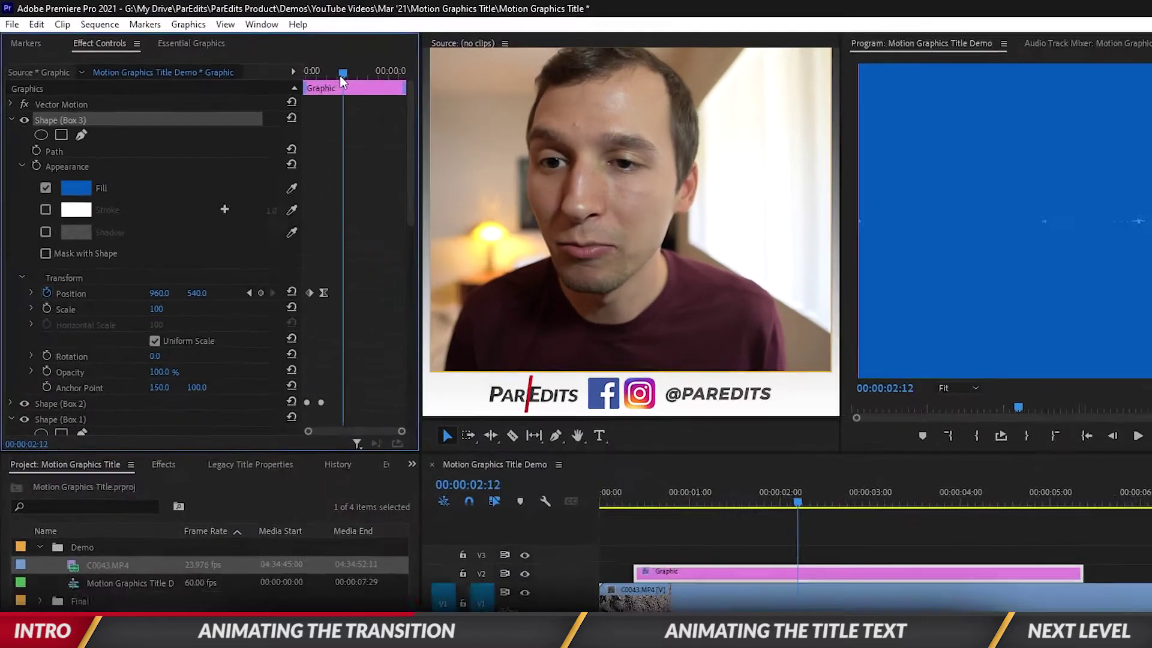
left_click_drag(340, 76, 376, 77)
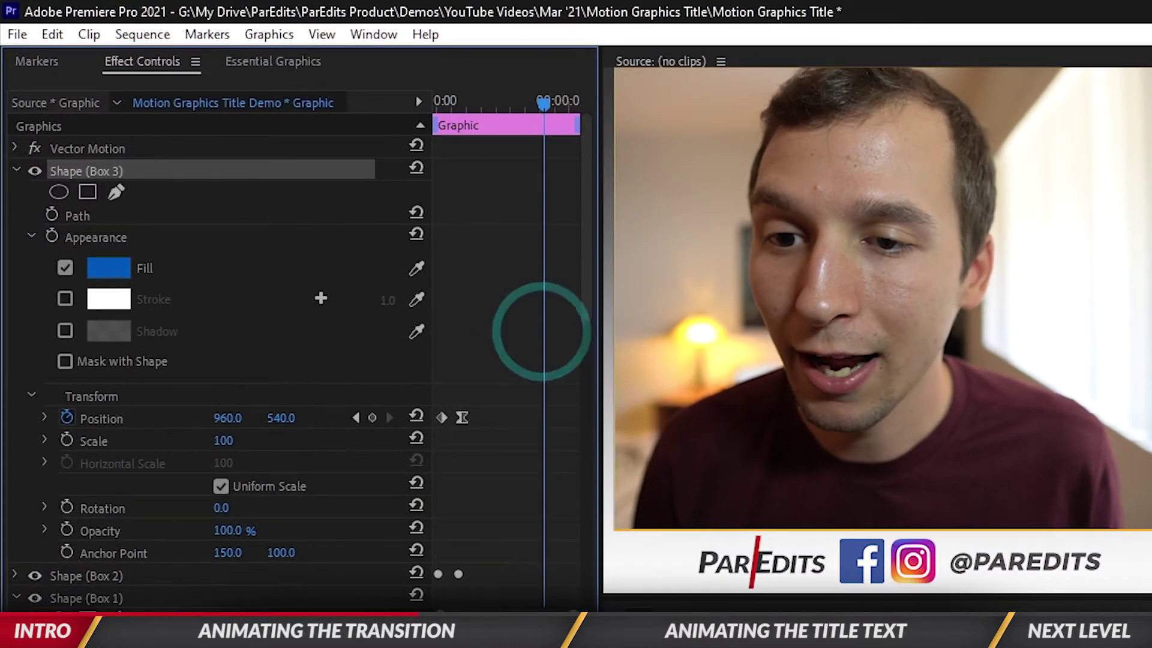
left_click(16, 170)
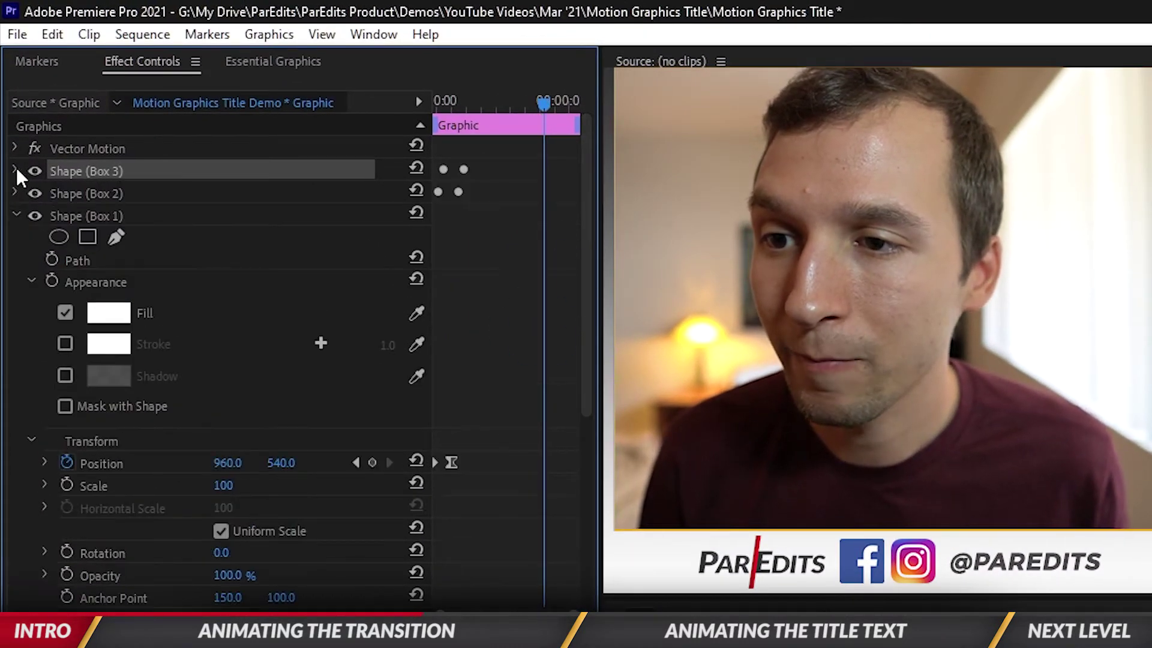
left_click(84, 217)
left_click_drag(587, 295, 592, 376)
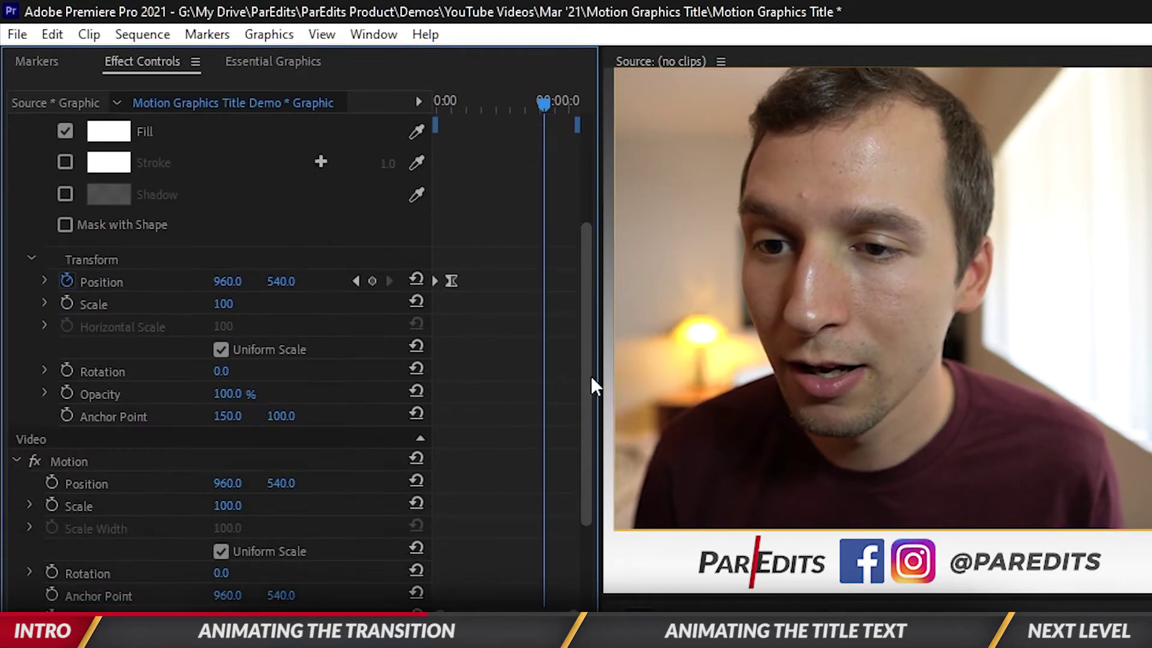
left_click(376, 286)
right_click(547, 281)
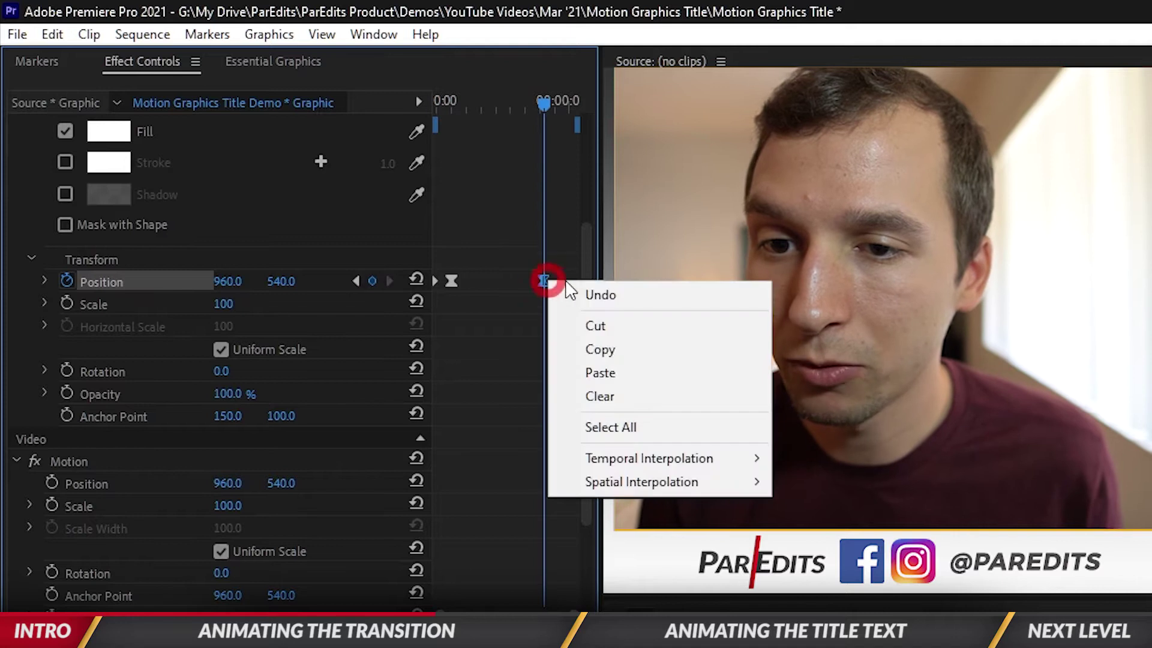
mouse_move(652, 458)
left_click(812, 458)
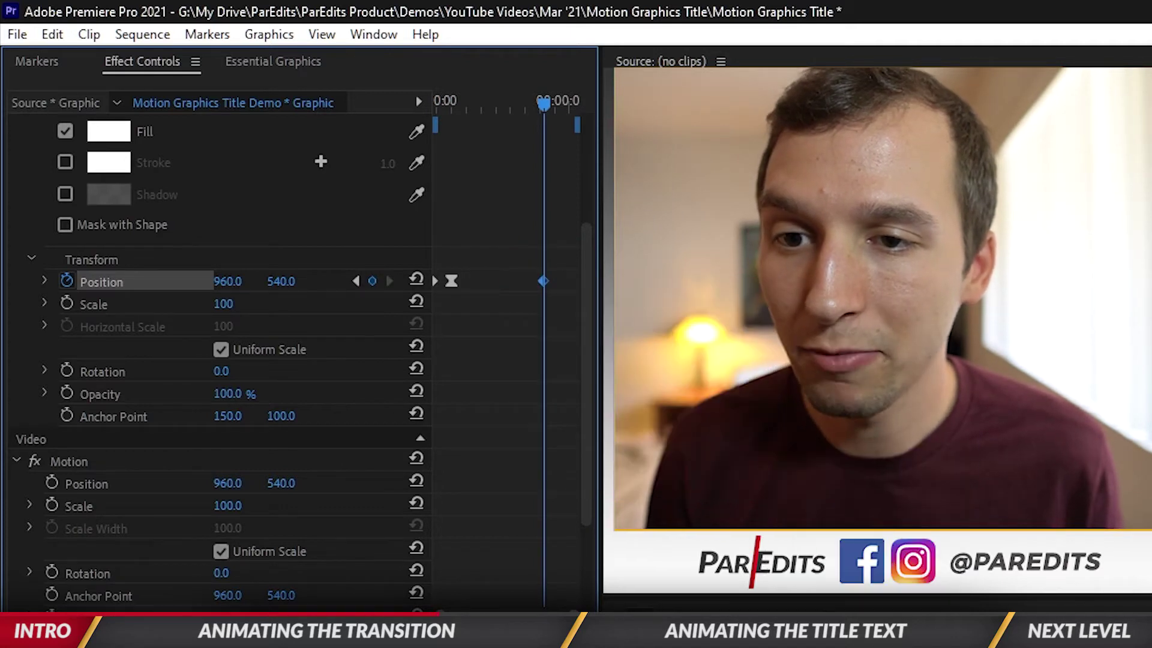
Hide Boxes 2 and 3 and keyframe Box 1's Position at -973.0, 540.0 at 00:00:04:55 for the slide-out.
scroll(501, 384, "up", 3)
scroll(501, 387, "up", 1)
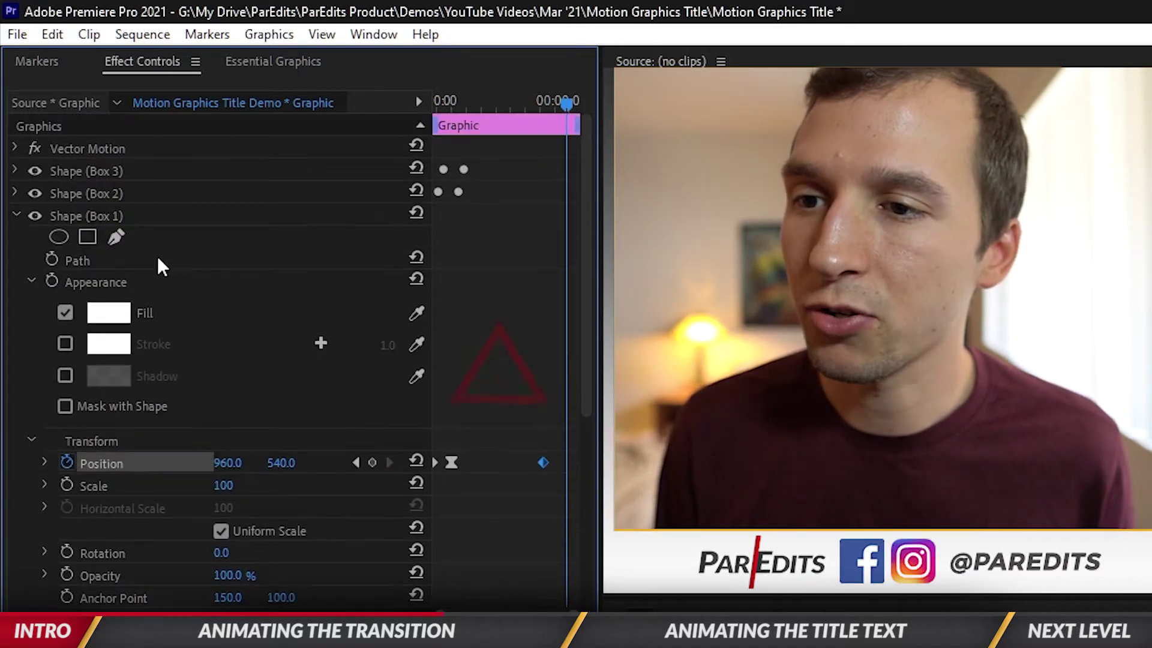
scroll(546, 319, "down", 4)
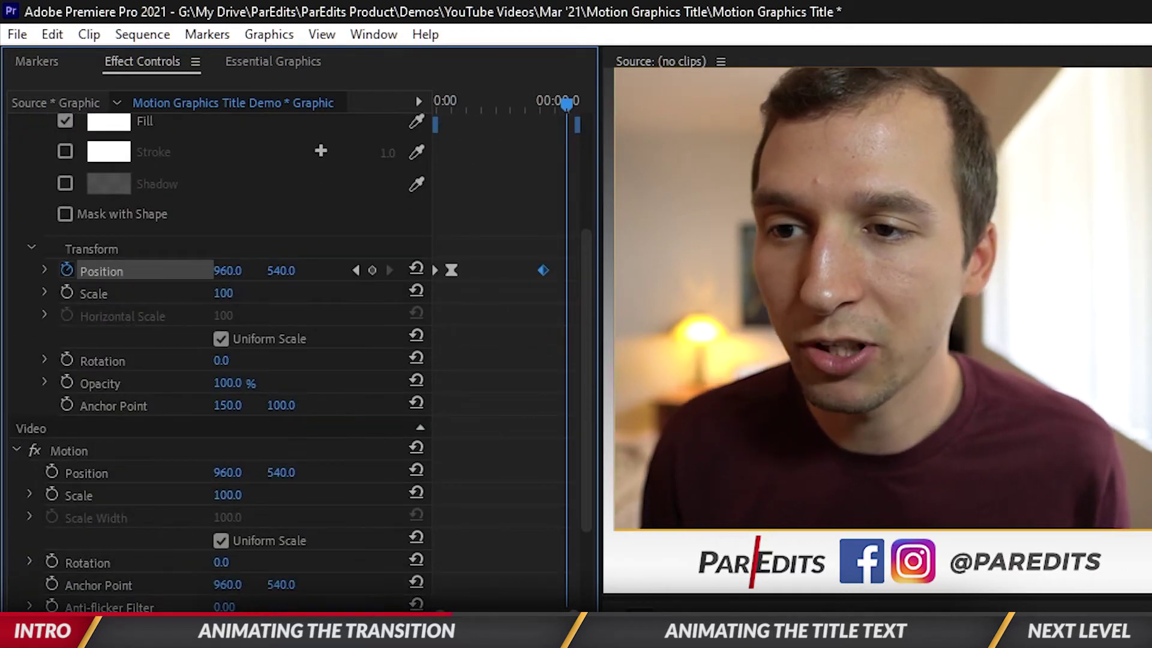
left_click_drag(227, 270, 180, 271)
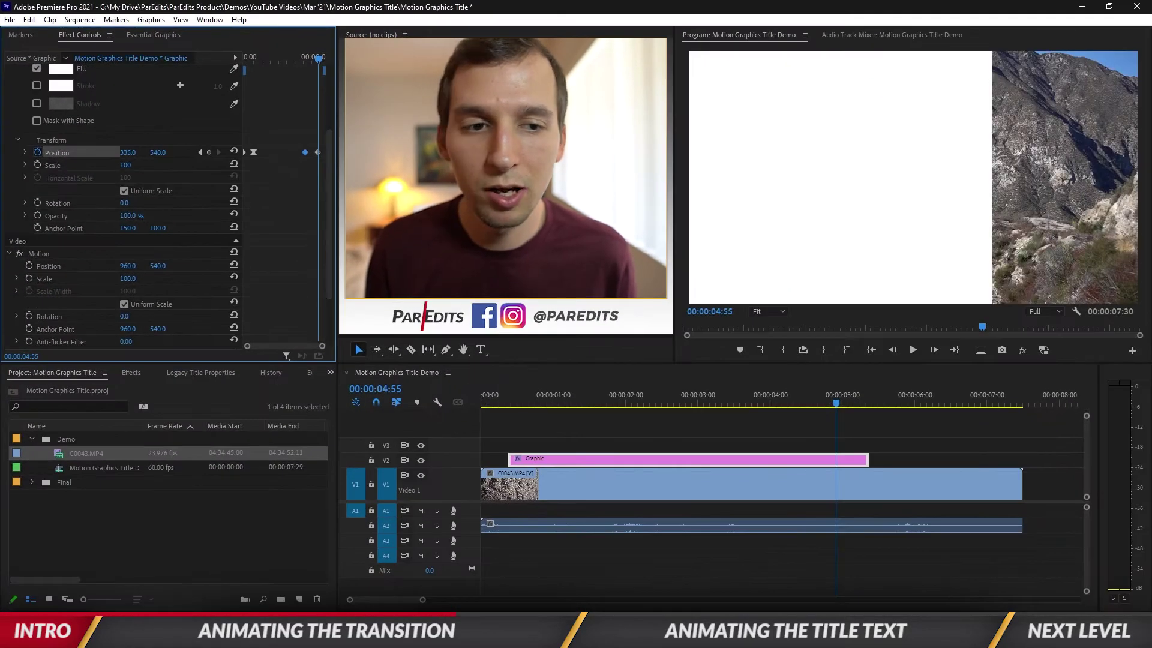
left_click_drag(129, 152, 70, 151)
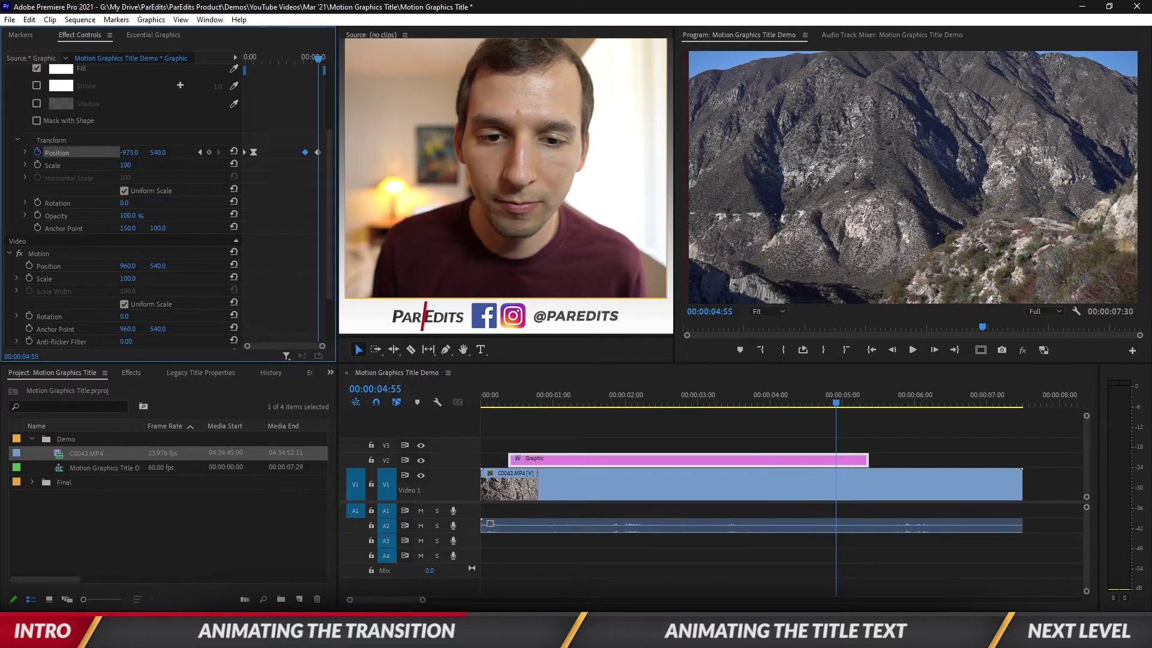
Apply Ease In to Box 1's last Position keyframe and shift both slide-out keyframes to the end of the graphic.
right_click(316, 153)
mouse_move(384, 254)
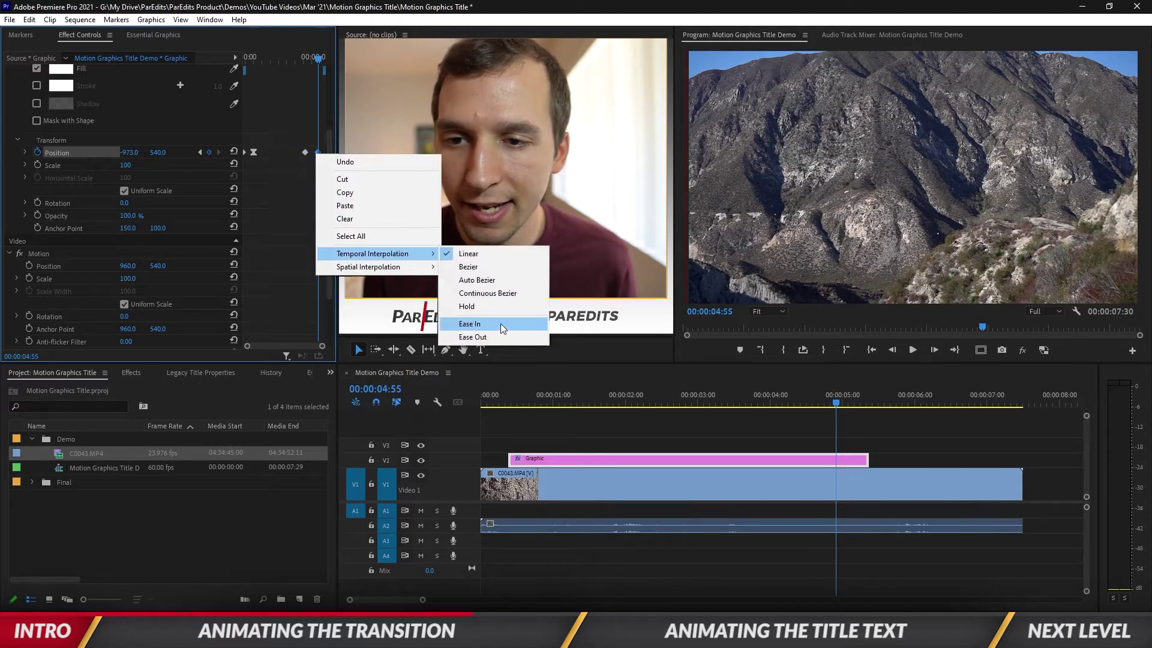
left_click(501, 324)
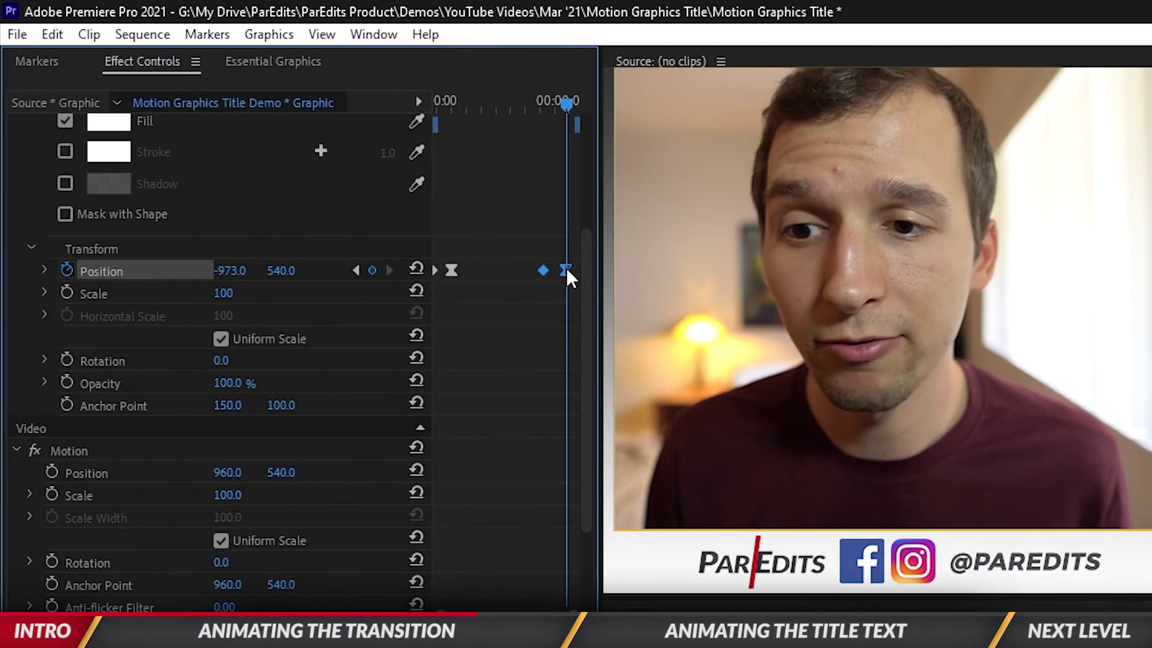
left_click_drag(568, 268, 578, 269)
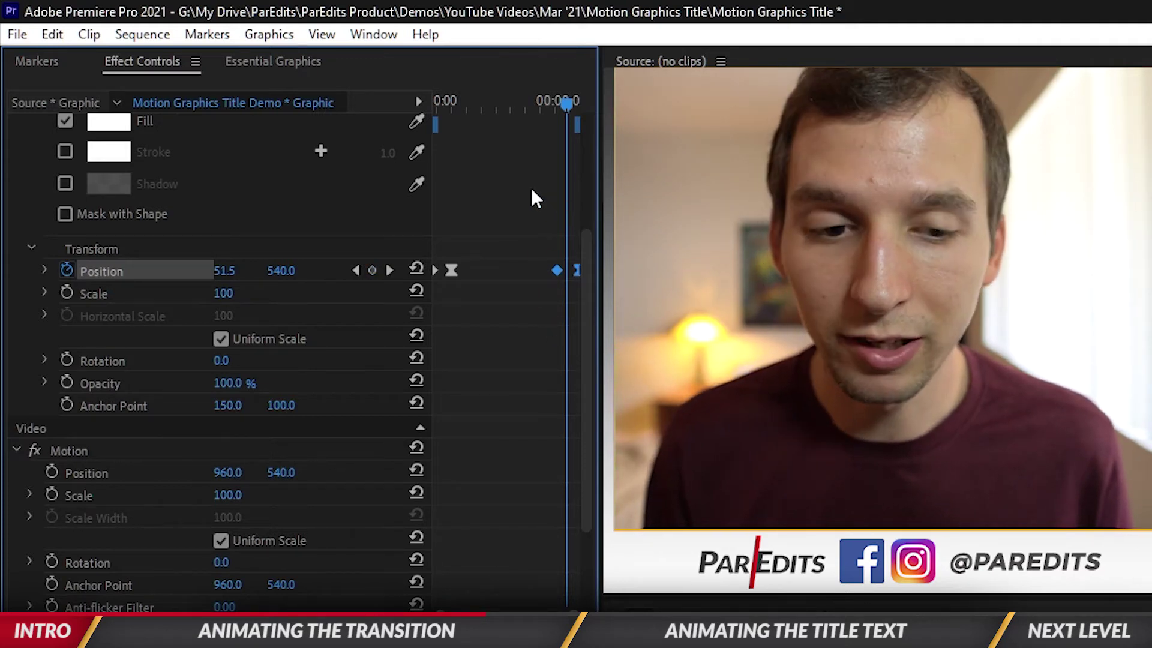
Place the playhead on Box 1's first slide-out keyframe and show Box 2 in place of Box 1.
scroll(531, 198, "up", 5)
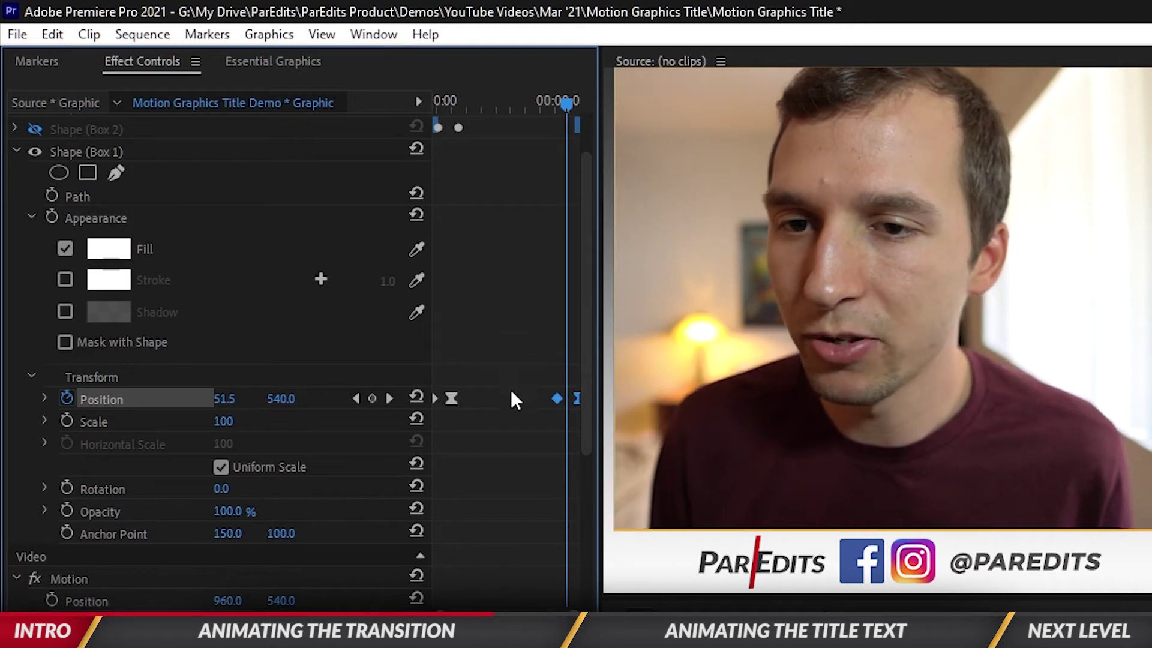
scroll(535, 192, "up", 3)
mouse_move(559, 106)
left_mouse_down()
mouse_move(542, 103)
mouse_move(554, 106)
left_mouse_up()
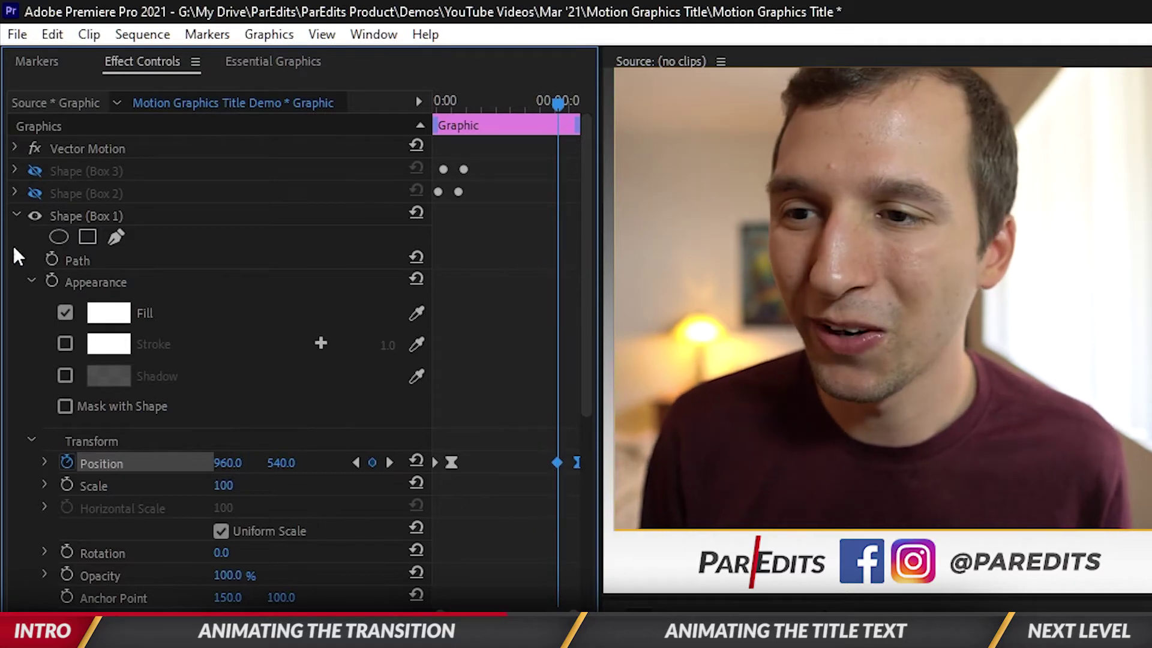
left_click(35, 216)
left_click(35, 193)
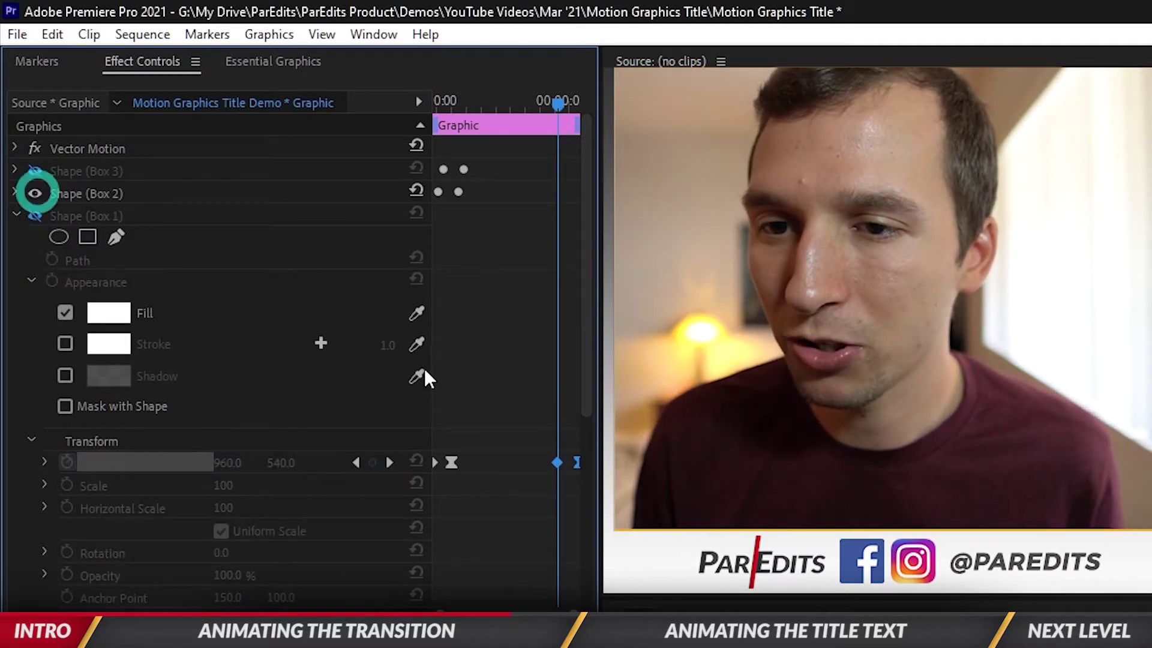
Paste Box 1's slide-out Position keyframes onto Box 2, starting a few frames earlier than on Box 1.
left_click(83, 193)
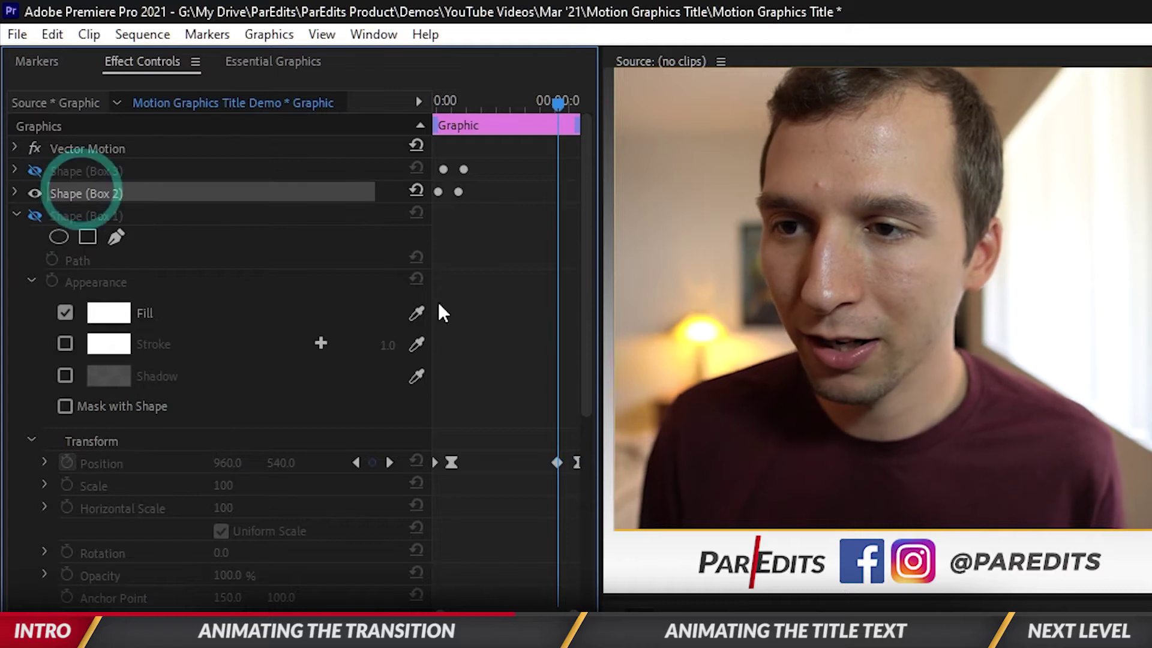
key("Left")
key("ctrl+v")
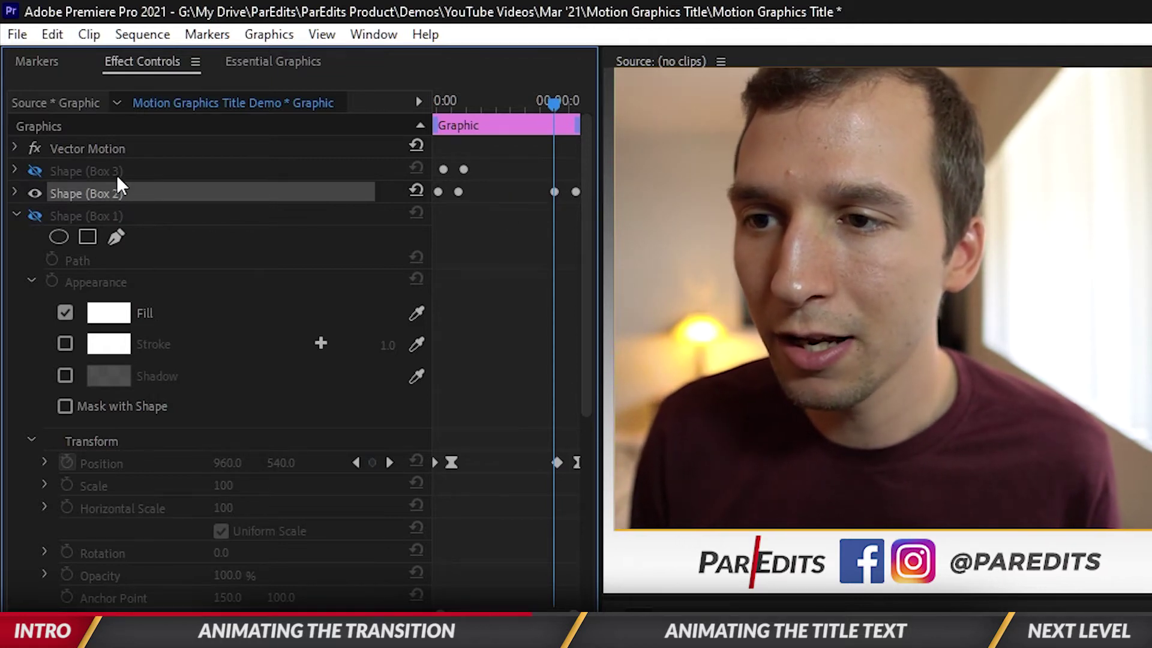
Show Box 3 and paste the slide-out Position keyframes onto it, starting a few frames before Box 2's.
left_click(35, 172)
left_click(88, 172)
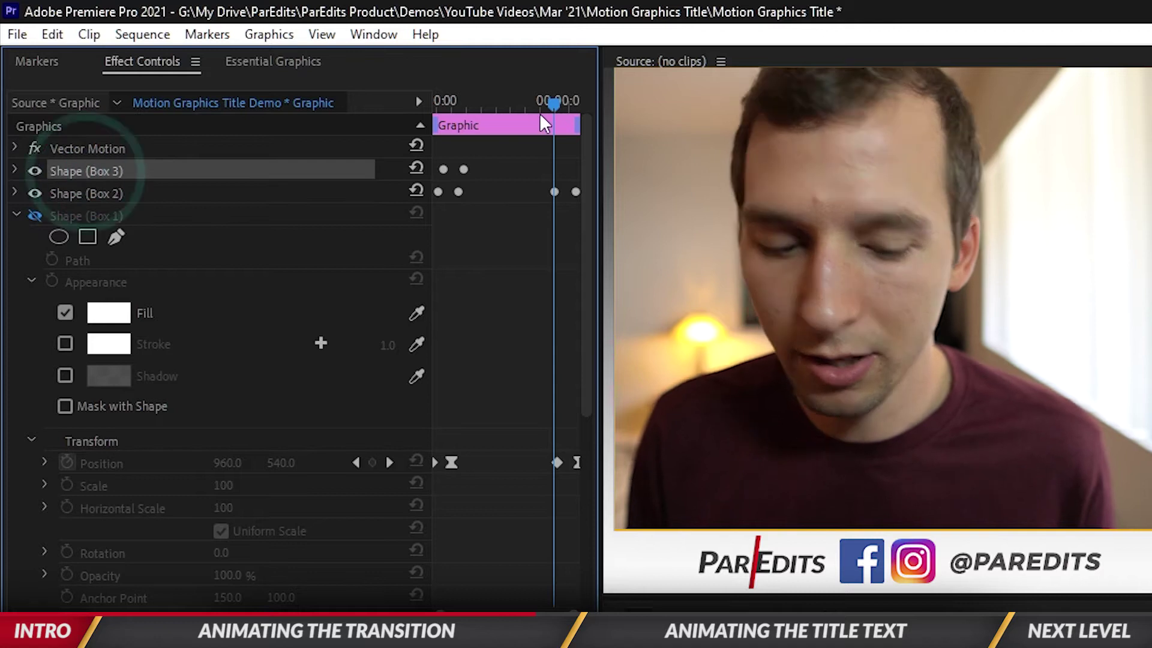
key("Left")
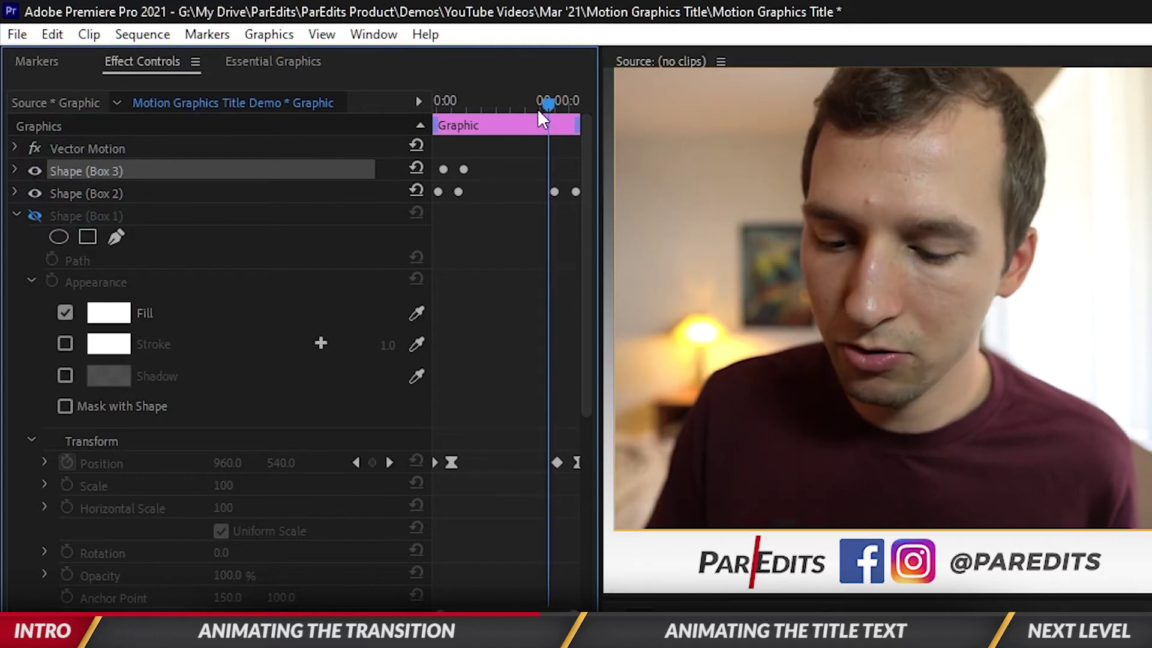
key("ctrl+v")
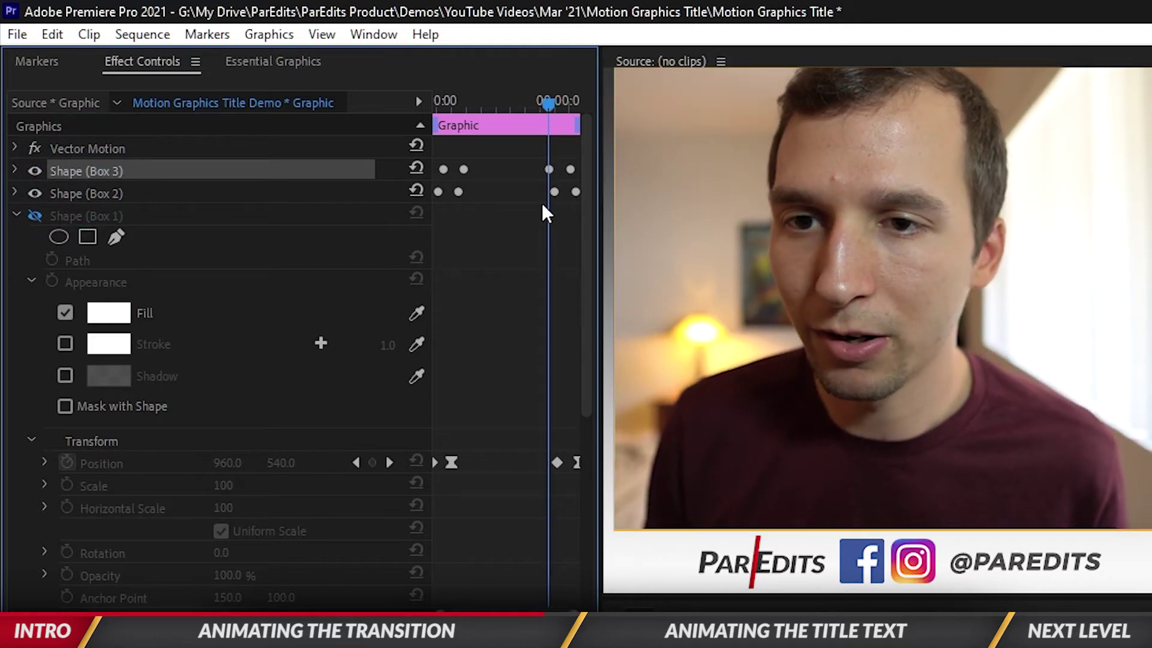
Play the sequence from the graphic's start to check how the three boxes slide in and out.
left_click_drag(528, 103, 426, 114)
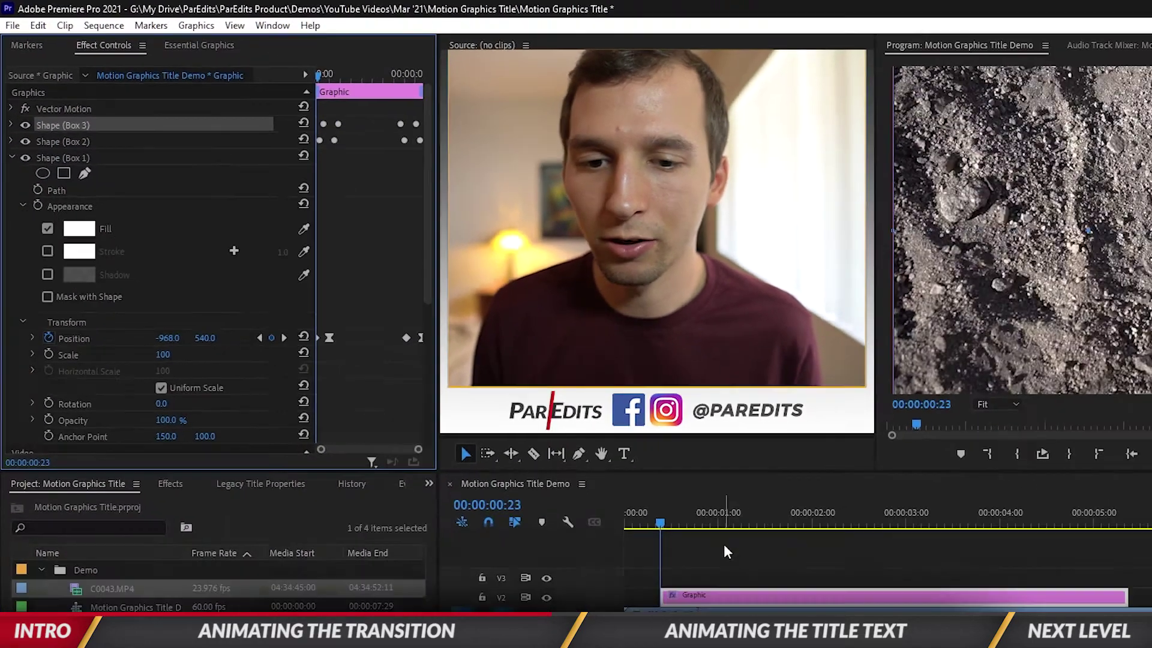
left_click(564, 432)
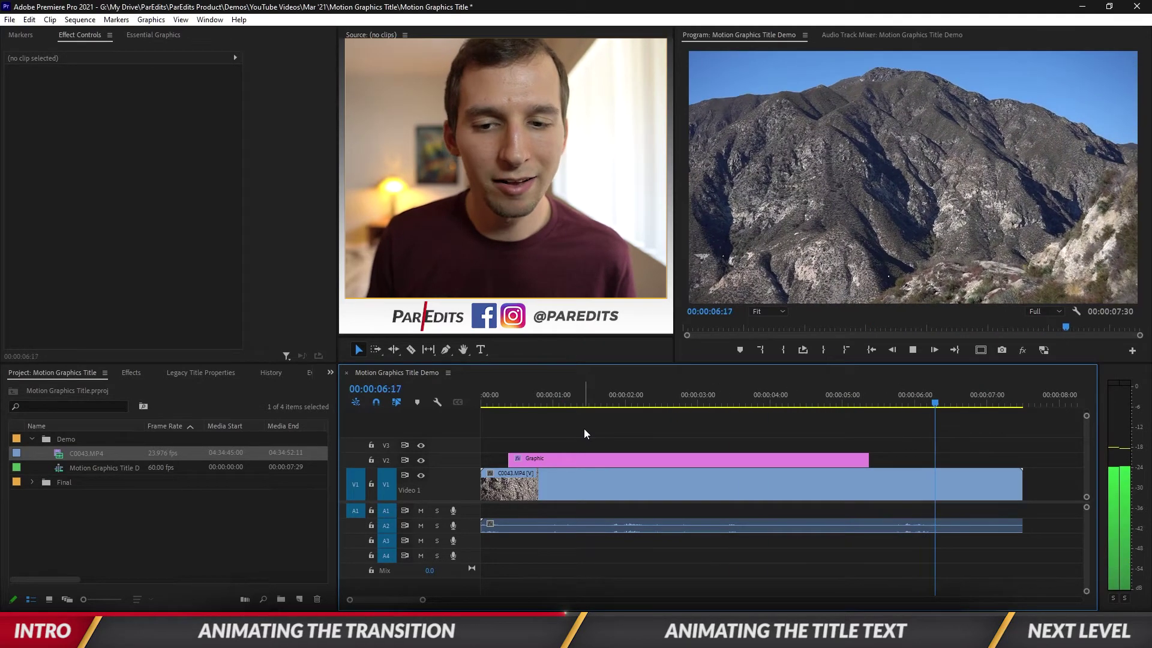
key("space")
left_click(872, 350)
key("space")
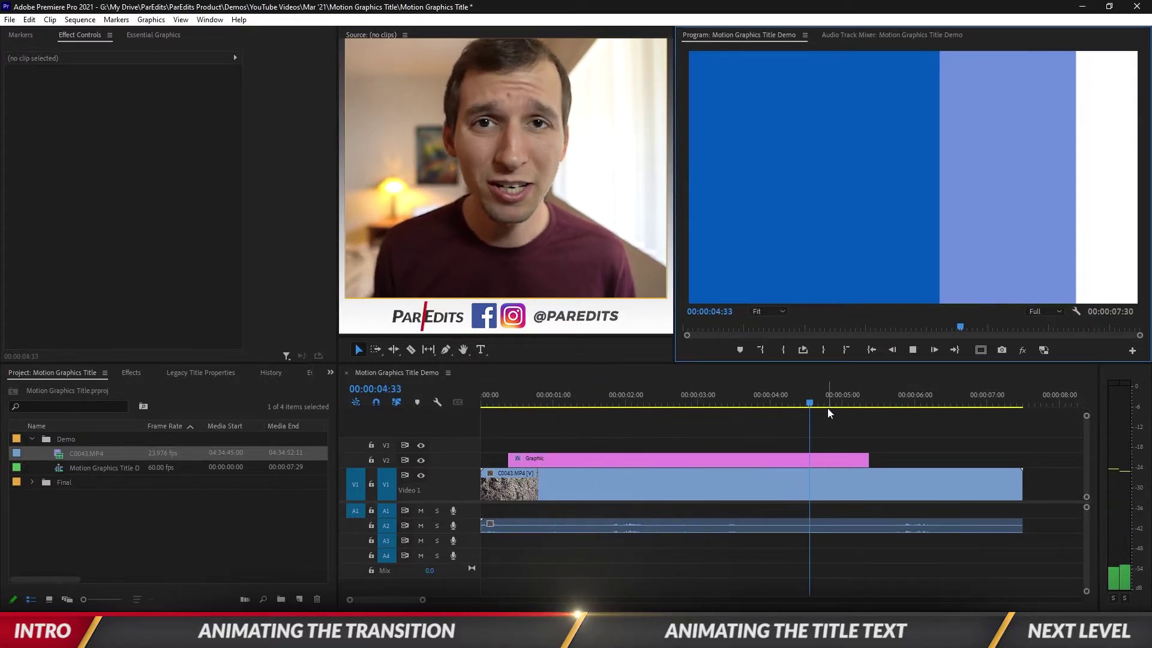
Add a text layer to the graphic at 00:00:01:23 and snap it to the centre of the frame.
left_click_drag(780, 404, 581, 403)
left_click(603, 459)
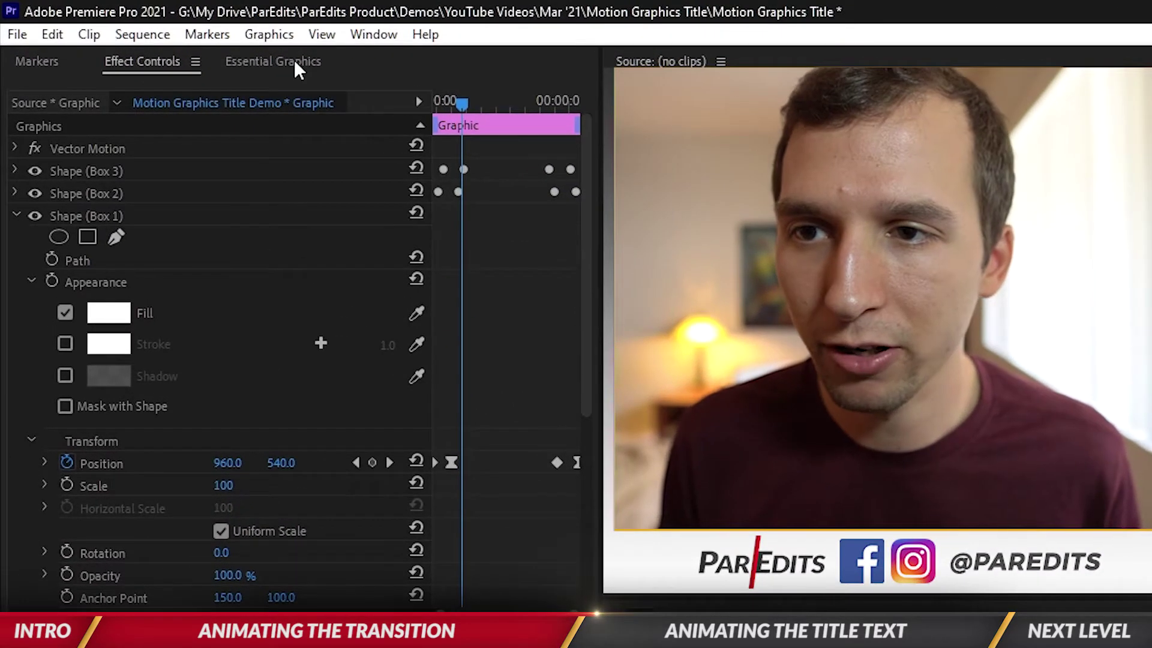
left_click(281, 59)
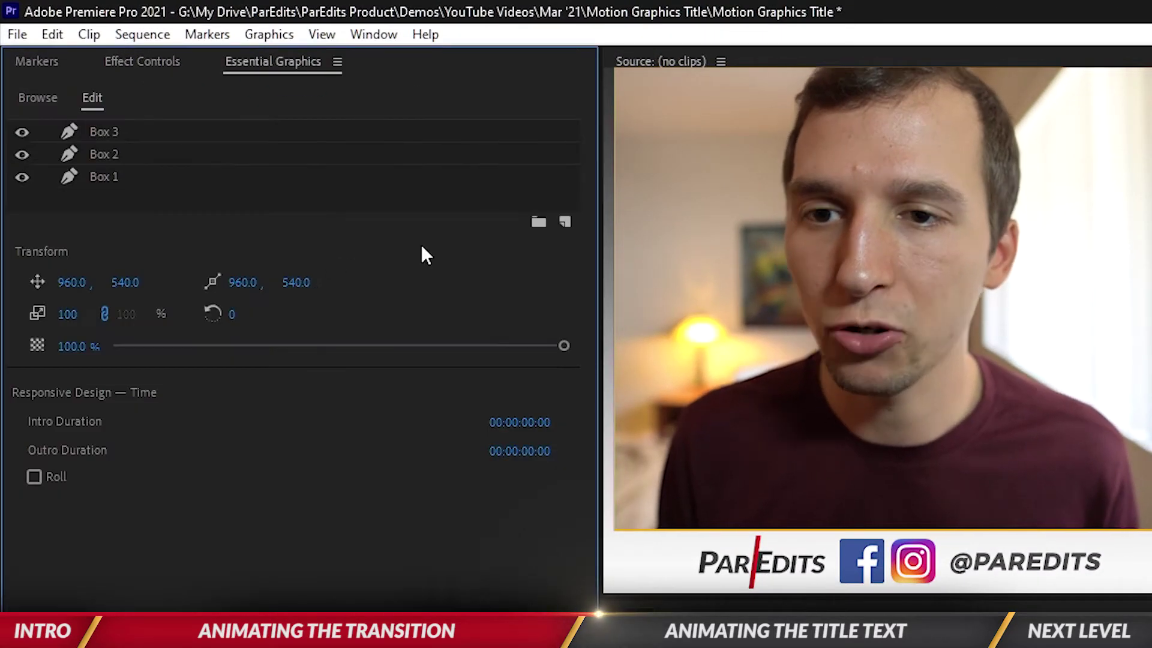
left_click(564, 223)
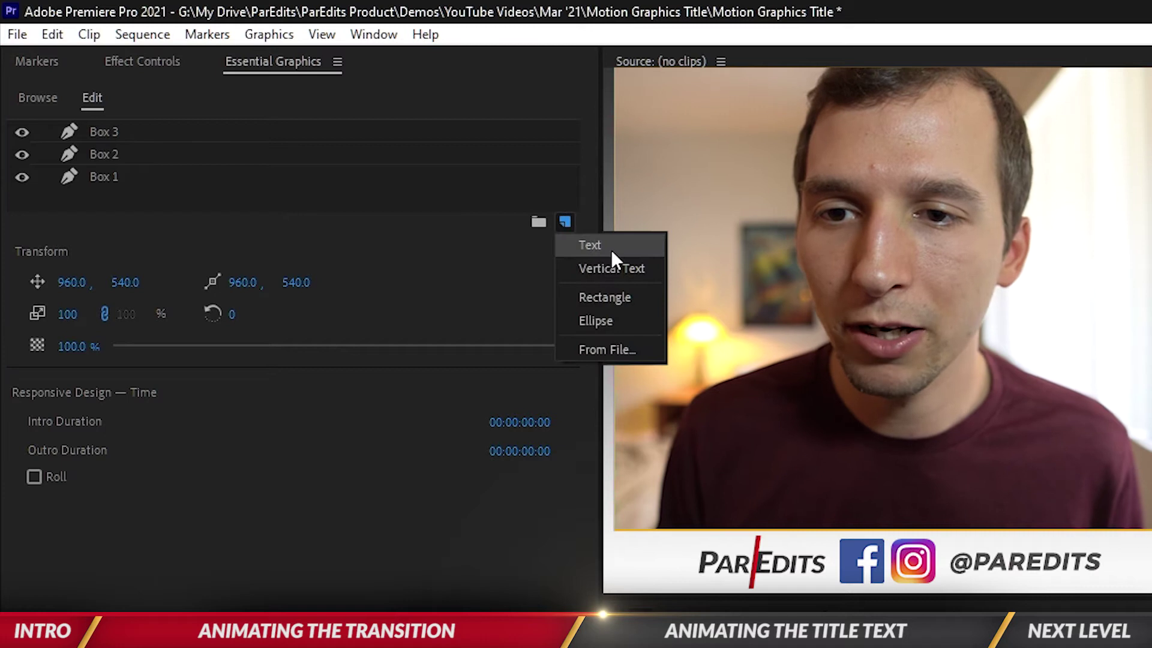
left_click(587, 244)
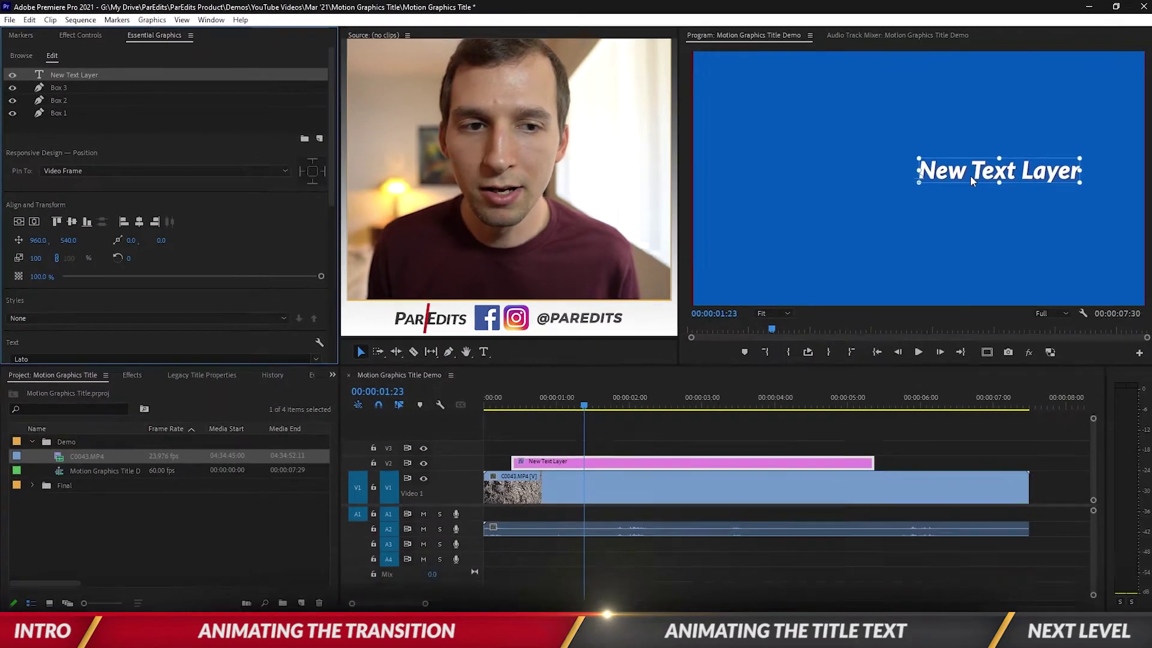
left_click_drag(984, 171, 893, 182)
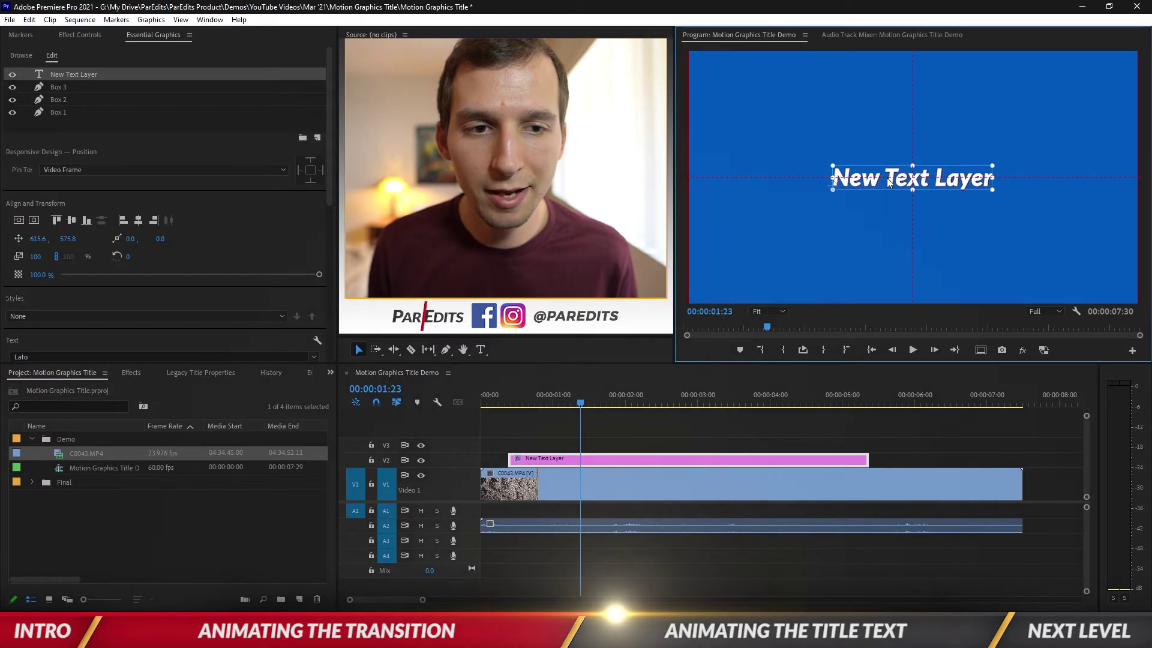
left_click(1075, 312)
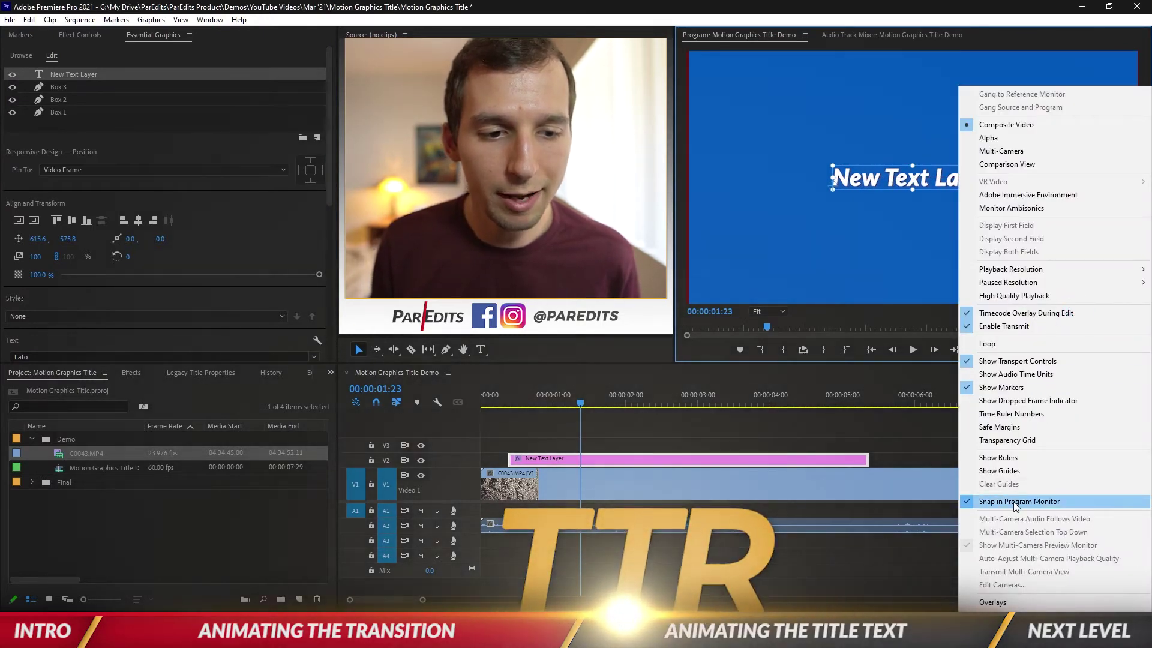
left_click(917, 182)
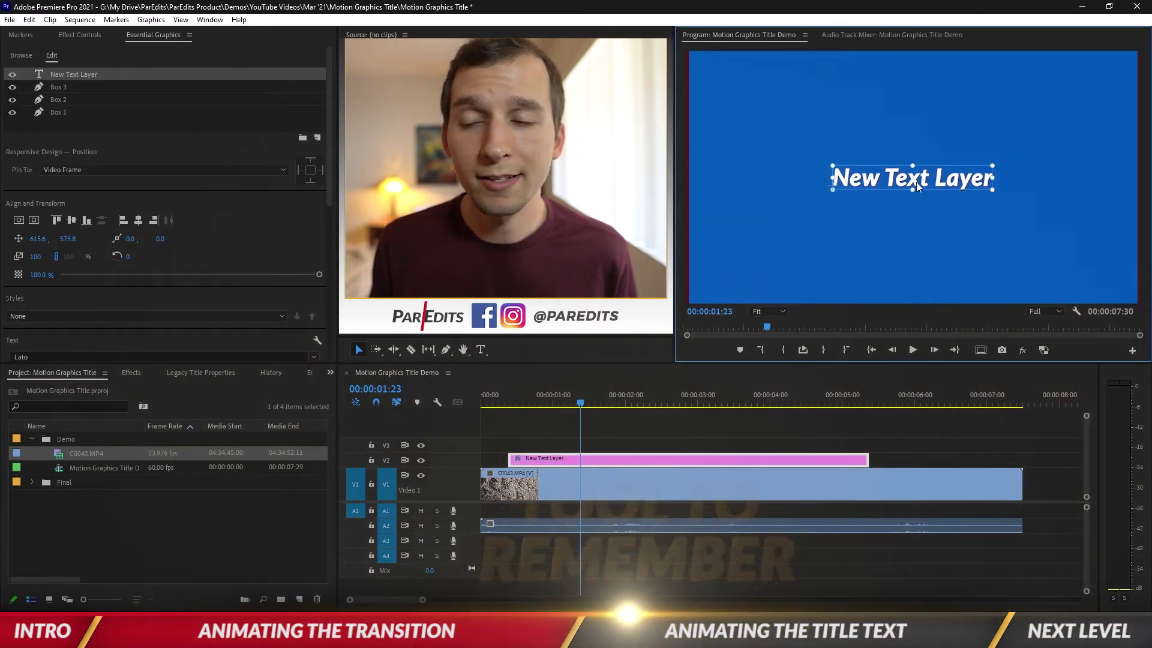
Centre-align the new text layer and replace its wording with "TITLE OR #".
scroll(184, 259, "down", 1)
scroll(184, 259, "down", 3)
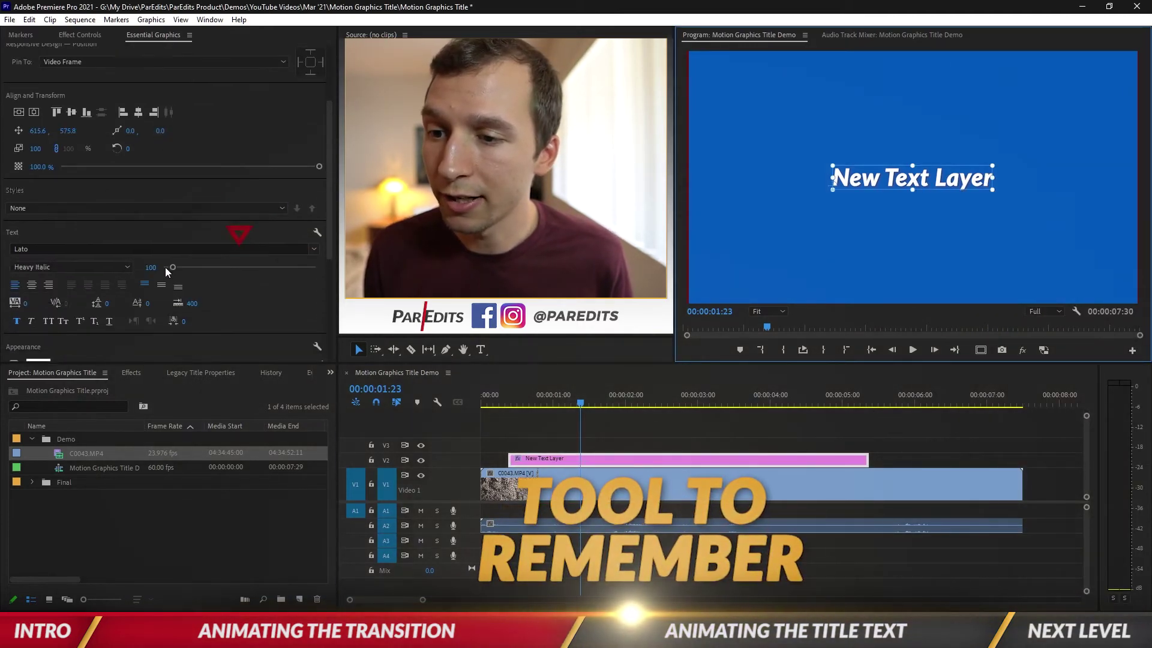
left_click(35, 286)
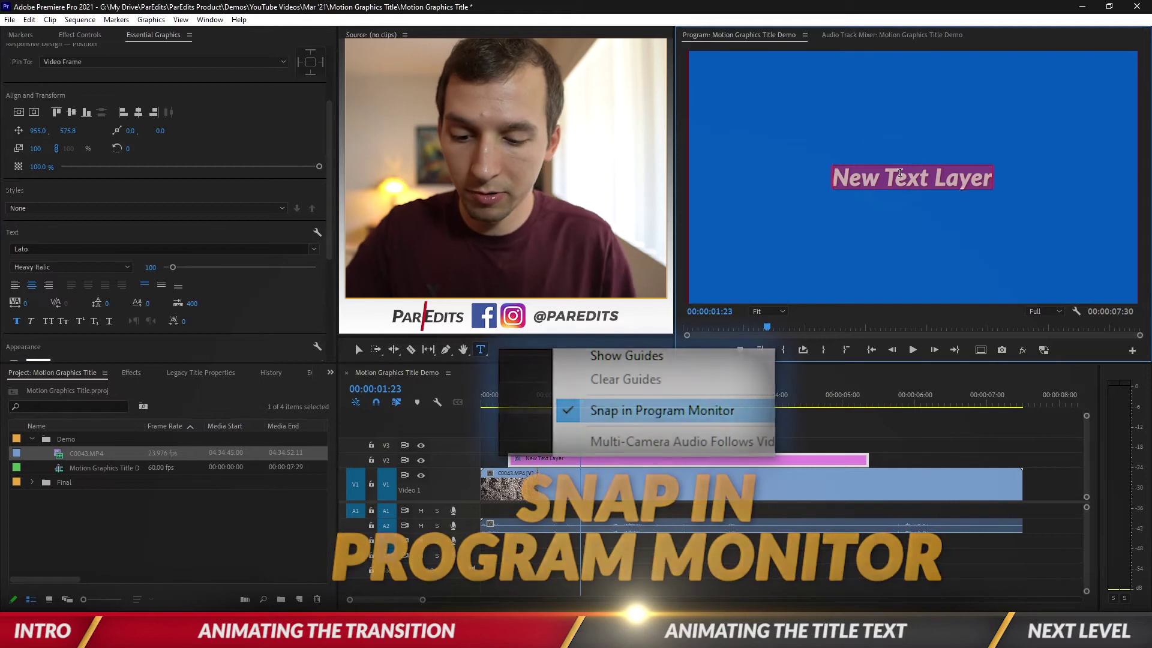
type("TITLE OR #")
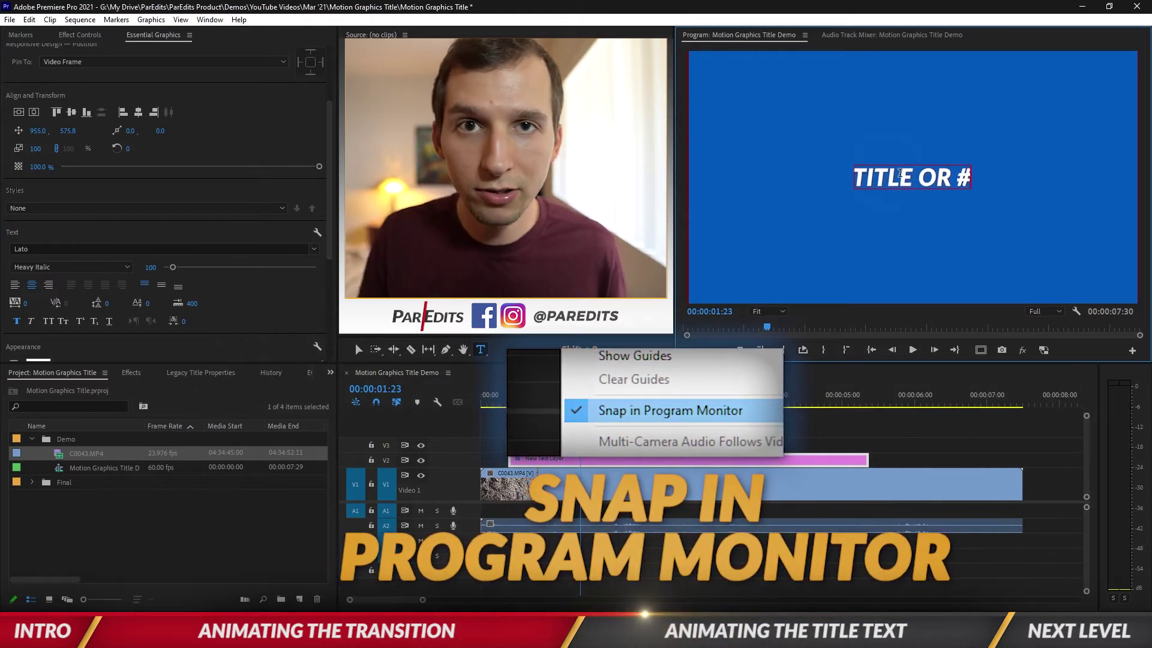
Set the title's font size to 200 and move it up to about 954.8, 512.5.
key("ctrl+a")
left_click_drag(143, 267, 147, 266)
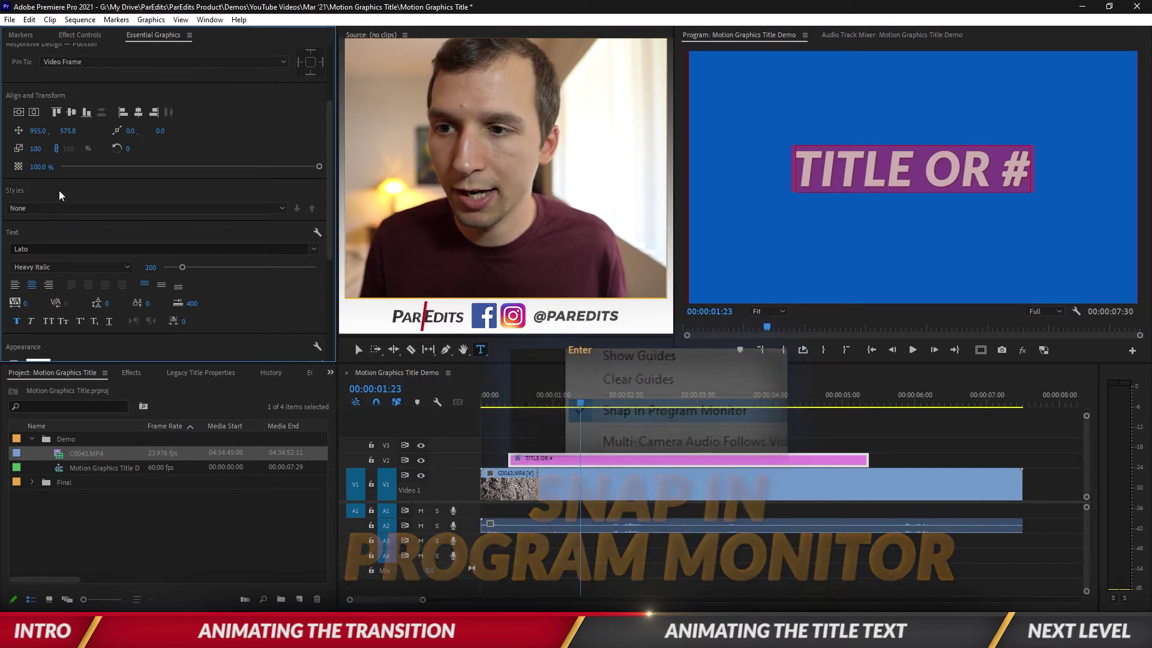
key("Escape")
left_click_drag(972, 181, 973, 165)
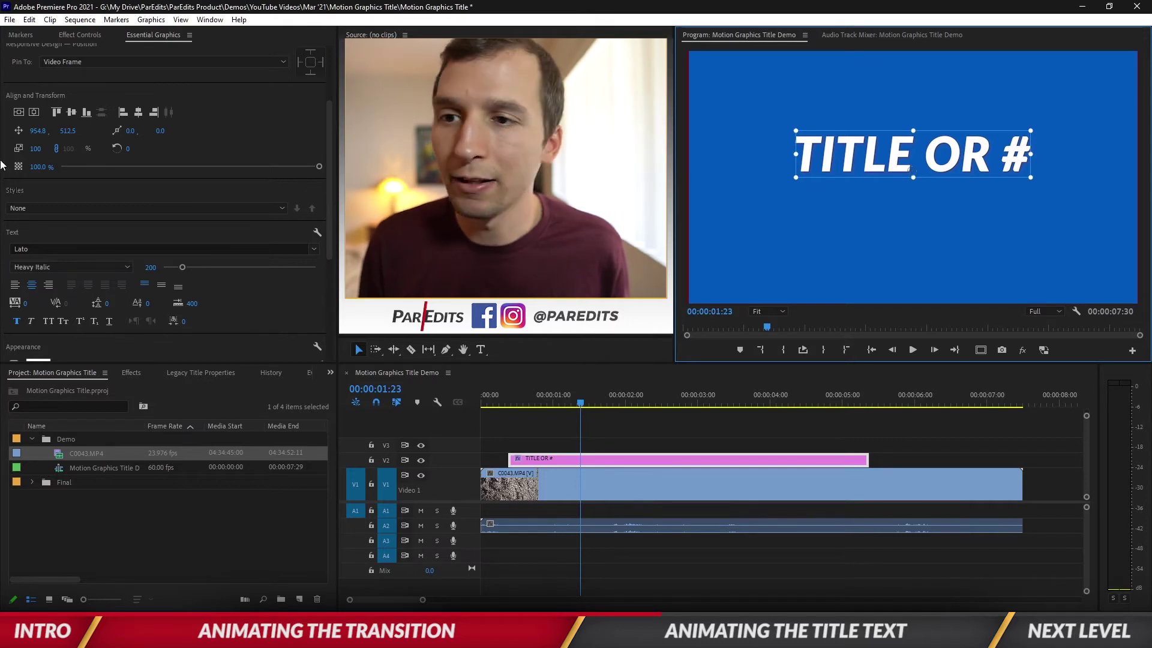
Duplicate the title layer and change the copy's text to "Insert subtext in this area.".
scroll(90, 120, "up", 3)
right_click(76, 77)
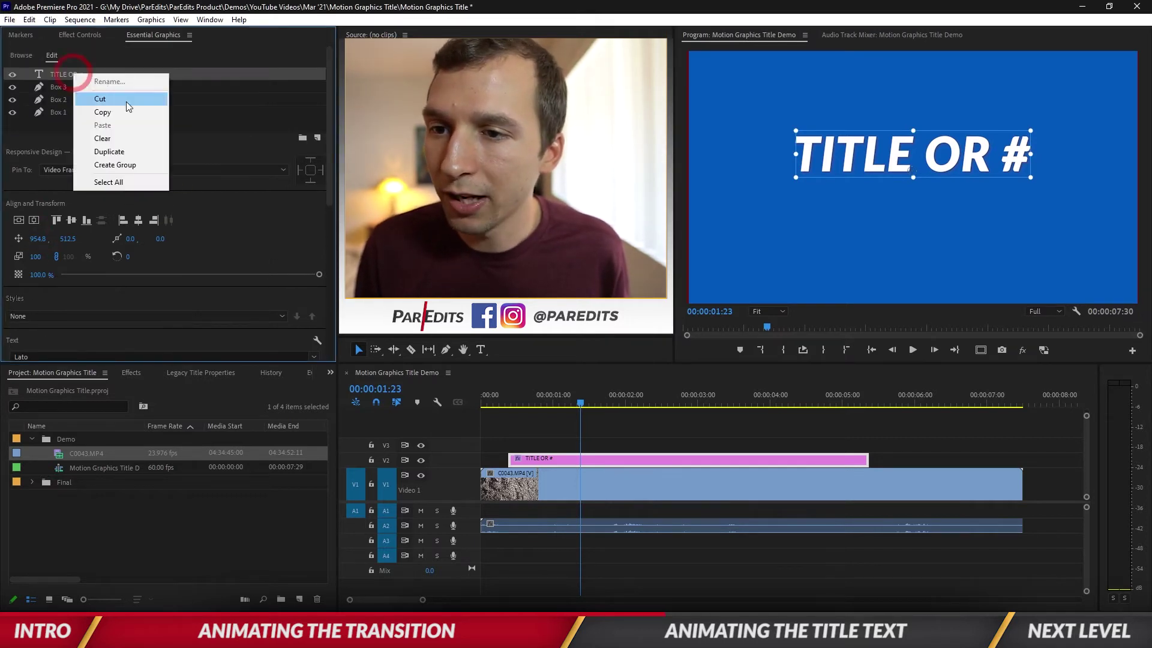
left_click(126, 151)
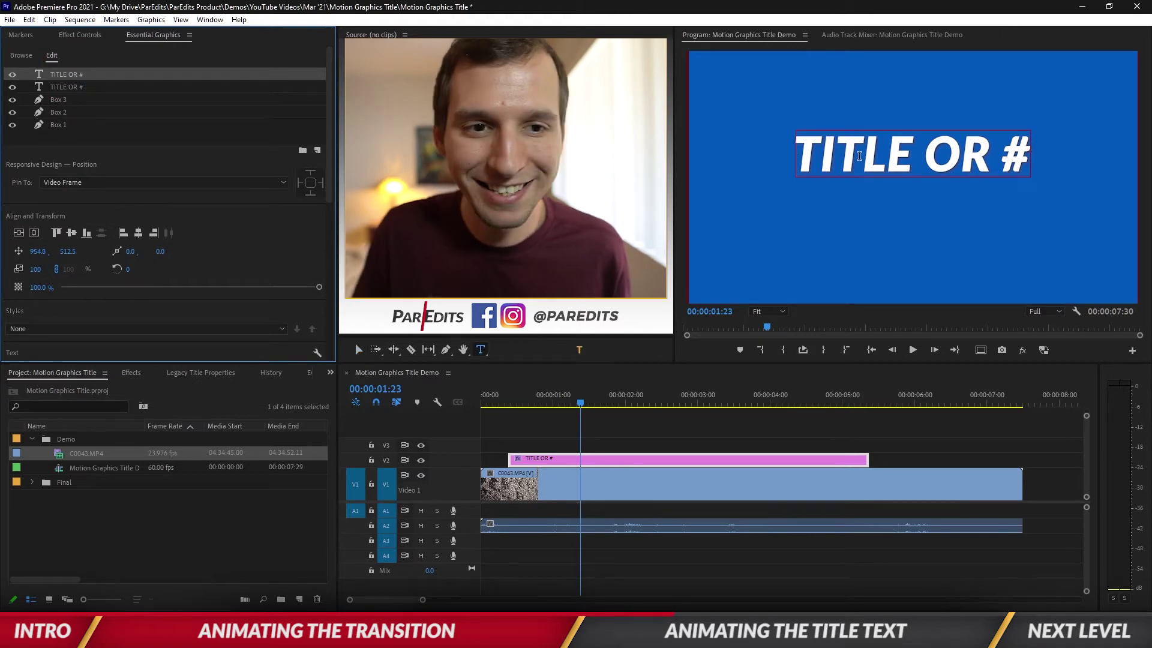
triple_click(859, 156)
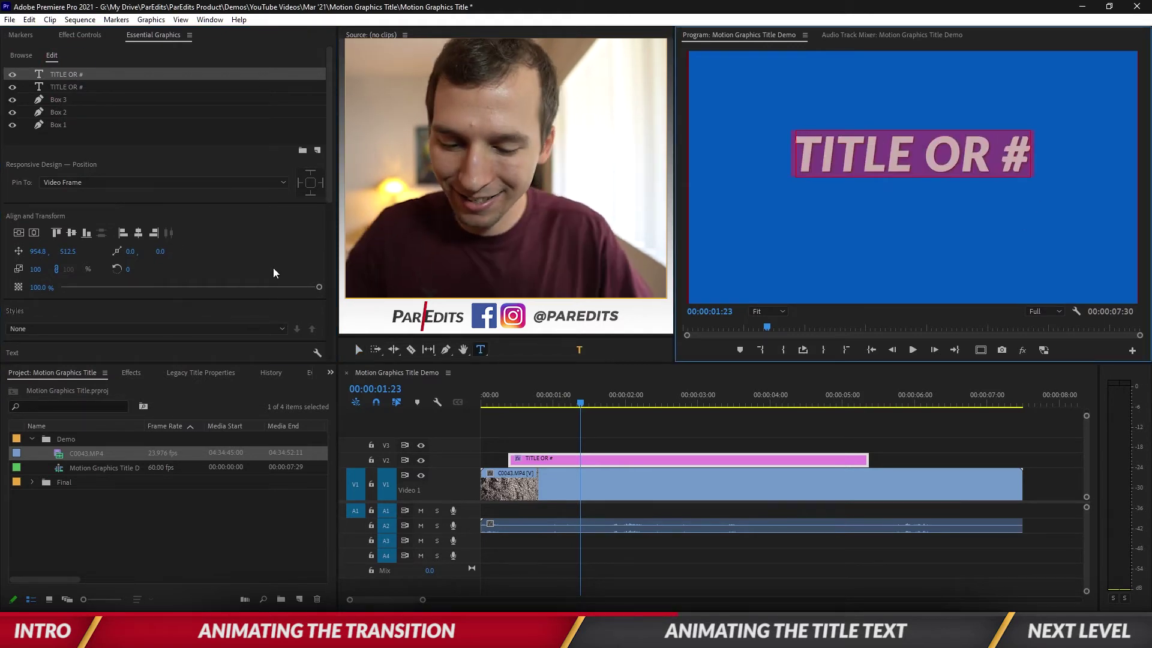
type("Insert ")
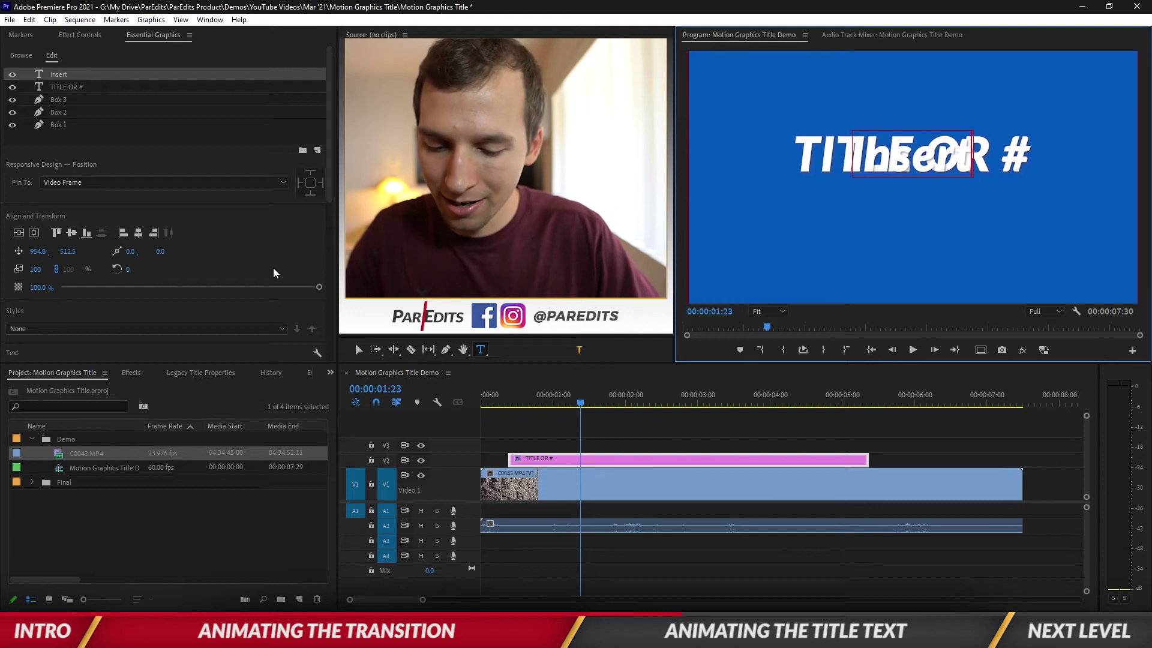
type("subtext")
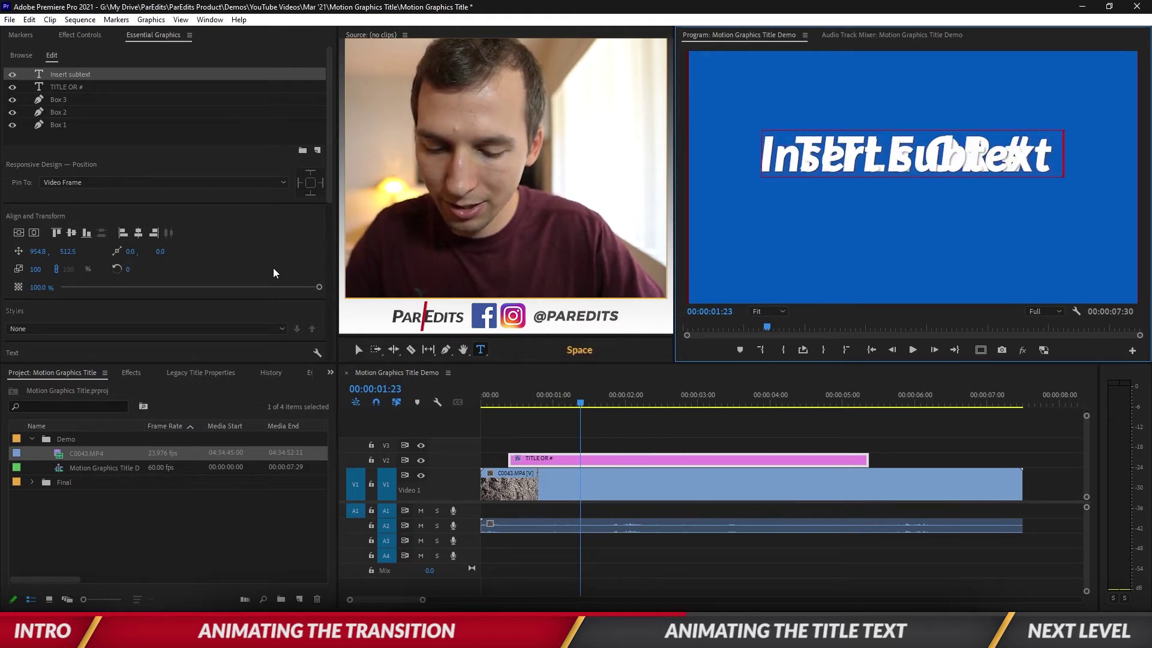
type(" in this area.")
Set the font size of the whole subtext line to 100.
scroll(276, 268, "down", 3)
key("ctrl+a")
left_click(147, 255)
type("100")
key("Return")
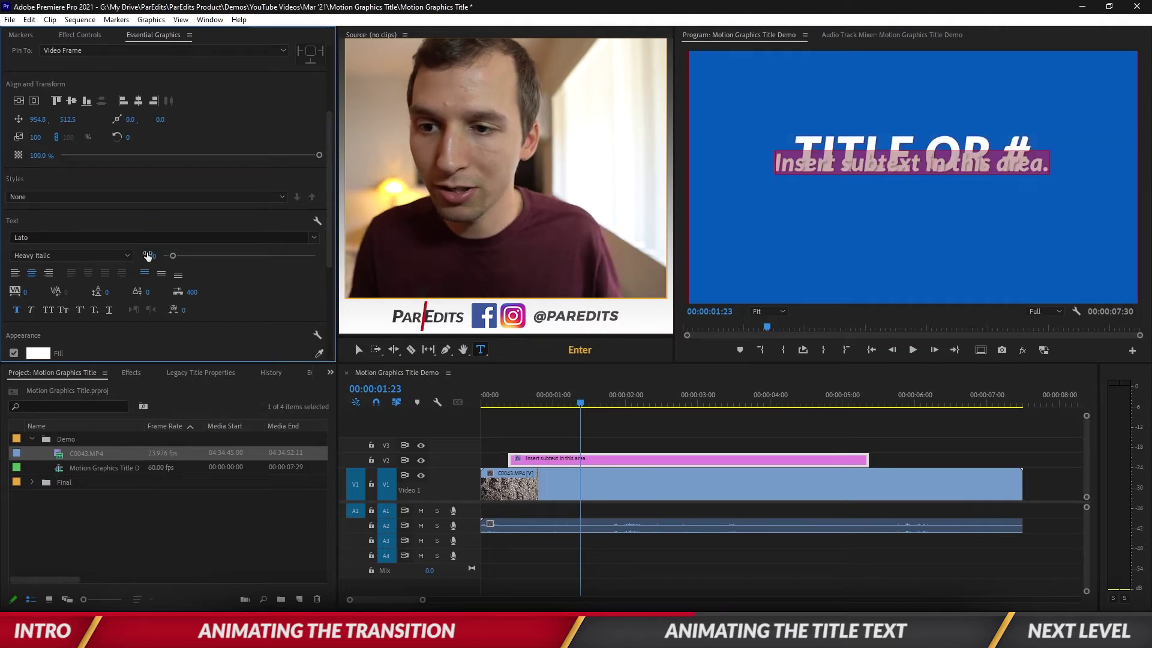
Place the subtext directly below the title and shift both lines down slightly together to balance them in the frame.
left_click(832, 180)
left_click_drag(832, 179, 839, 193)
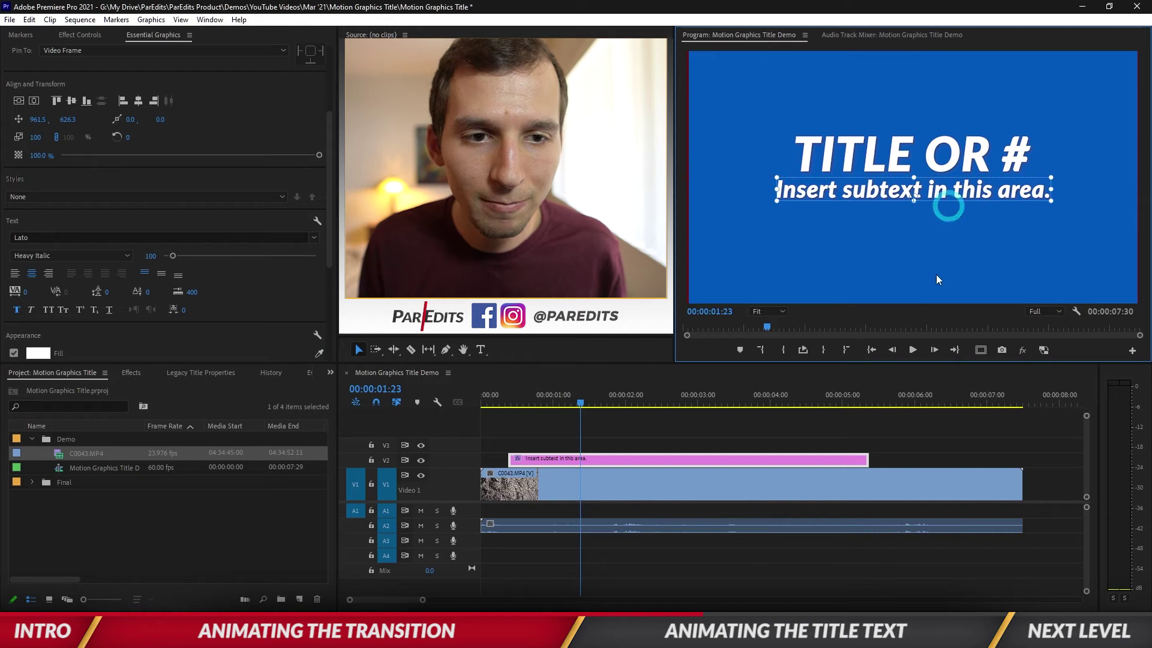
left_click(881, 158, "shift")
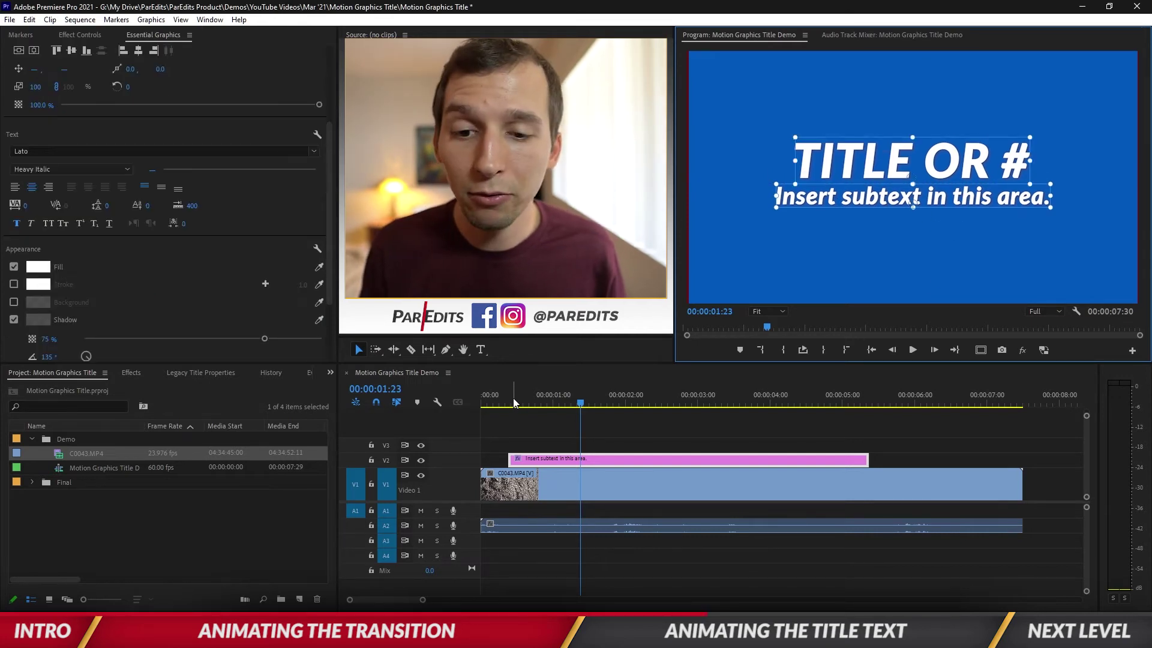
Play the sequence from the start of the graphic to preview the text over the box transition.
left_click(506, 401)
left_click(554, 437)
key("space")
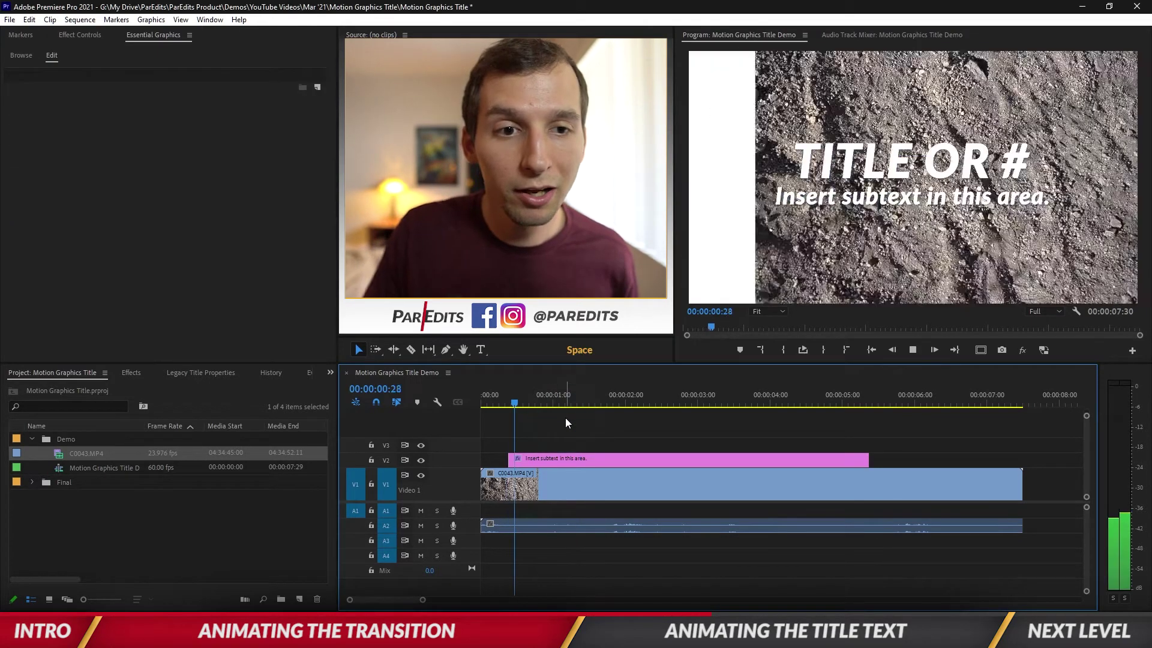
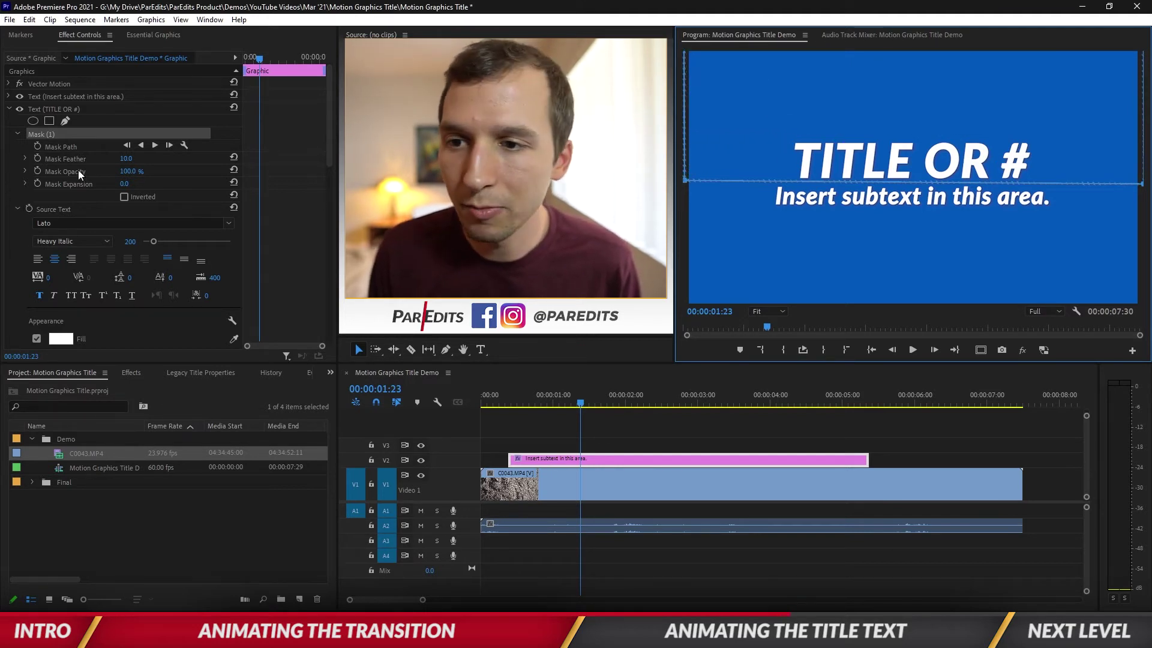
Set the title mask's feather to 0 and add Mask Path keyframes at 00:00:01:23 and a little further along.
left_click_drag(126, 159, 90, 158)
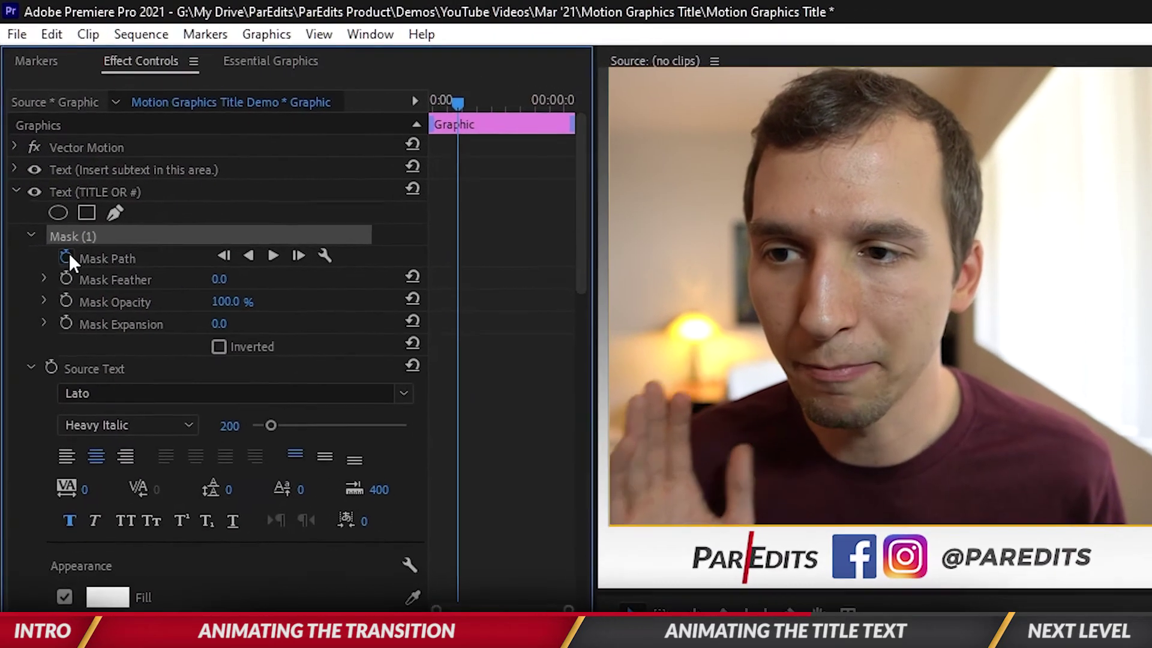
left_click(48, 189)
left_click_drag(462, 100, 478, 101)
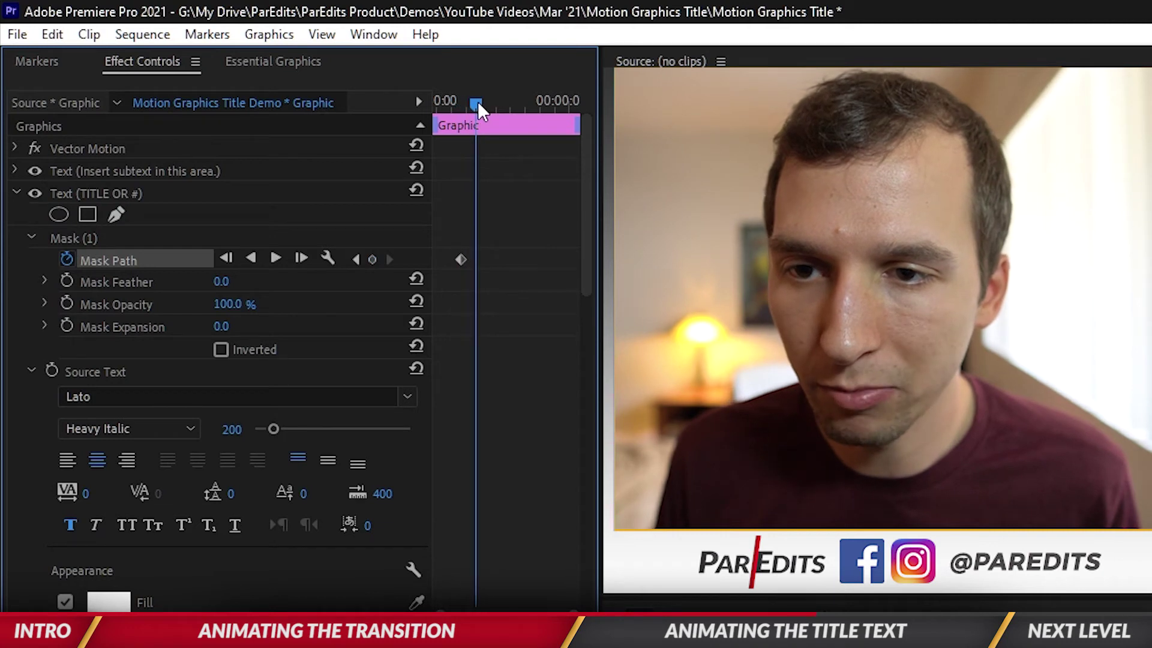
left_click(84, 238)
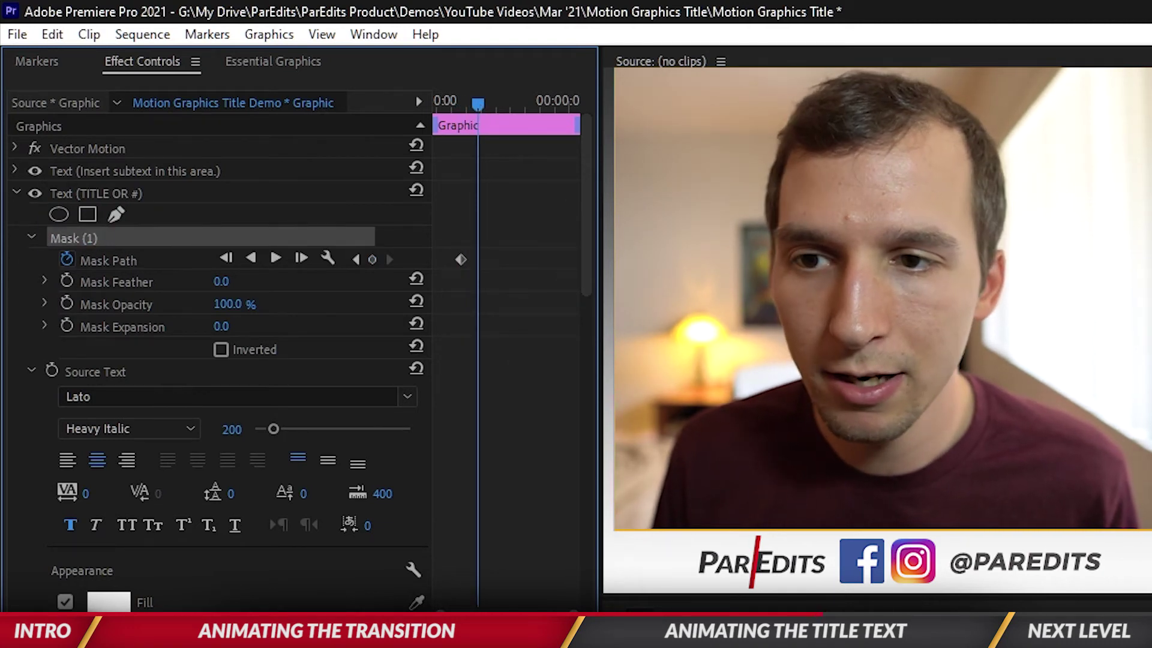
left_click(373, 258)
Slide the title mask completely off the left edge of the frame at 00:00:01:23 and play the title reveal.
left_click(356, 258)
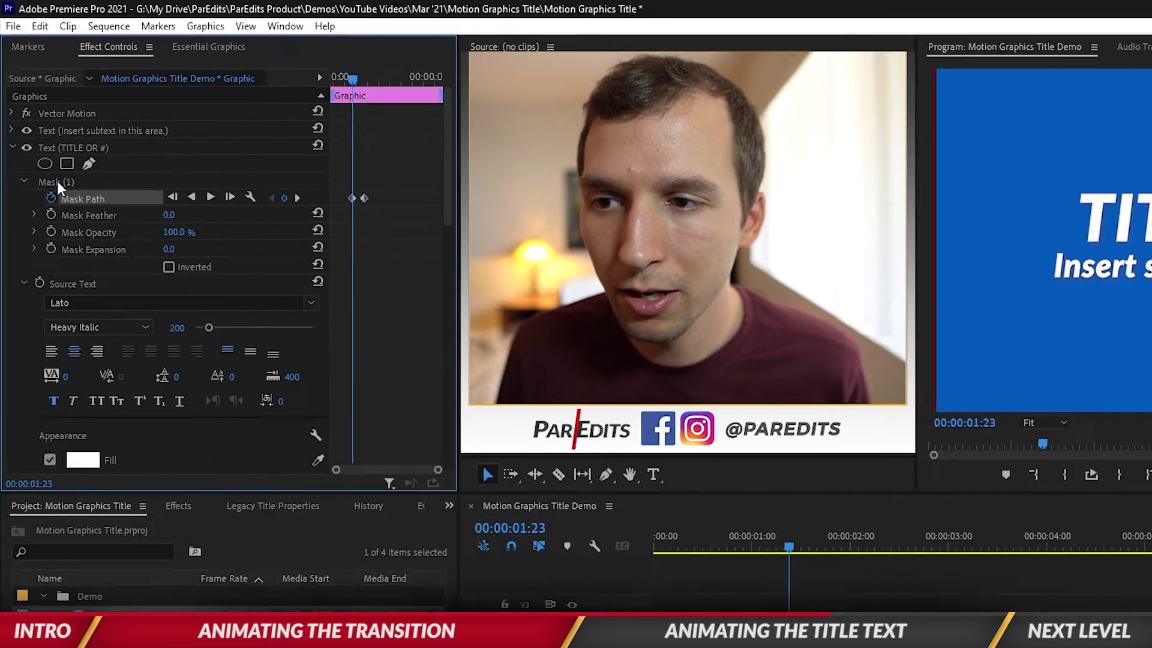
left_click(56, 181)
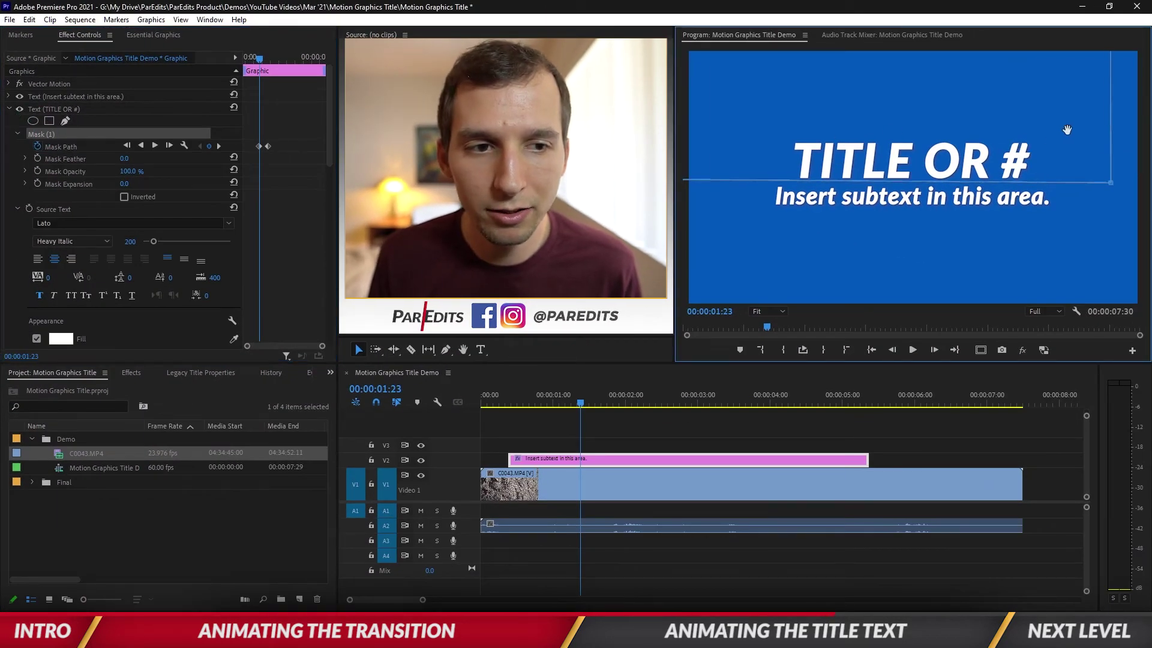
left_click_drag(1067, 130, 1017, 128)
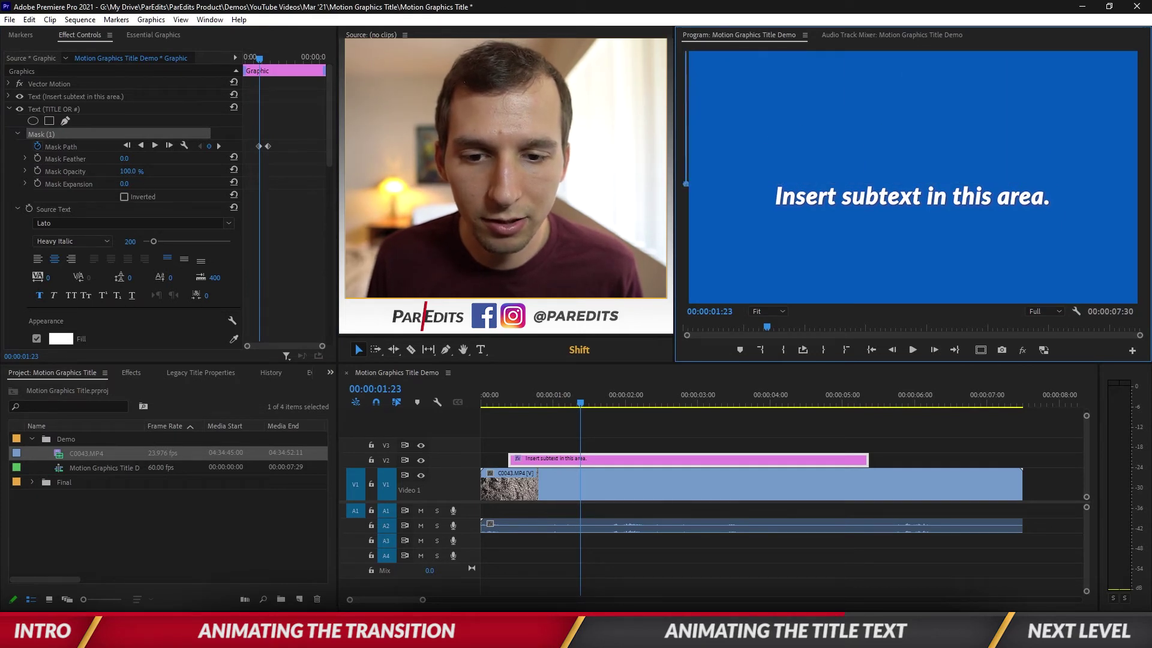
left_click(617, 432)
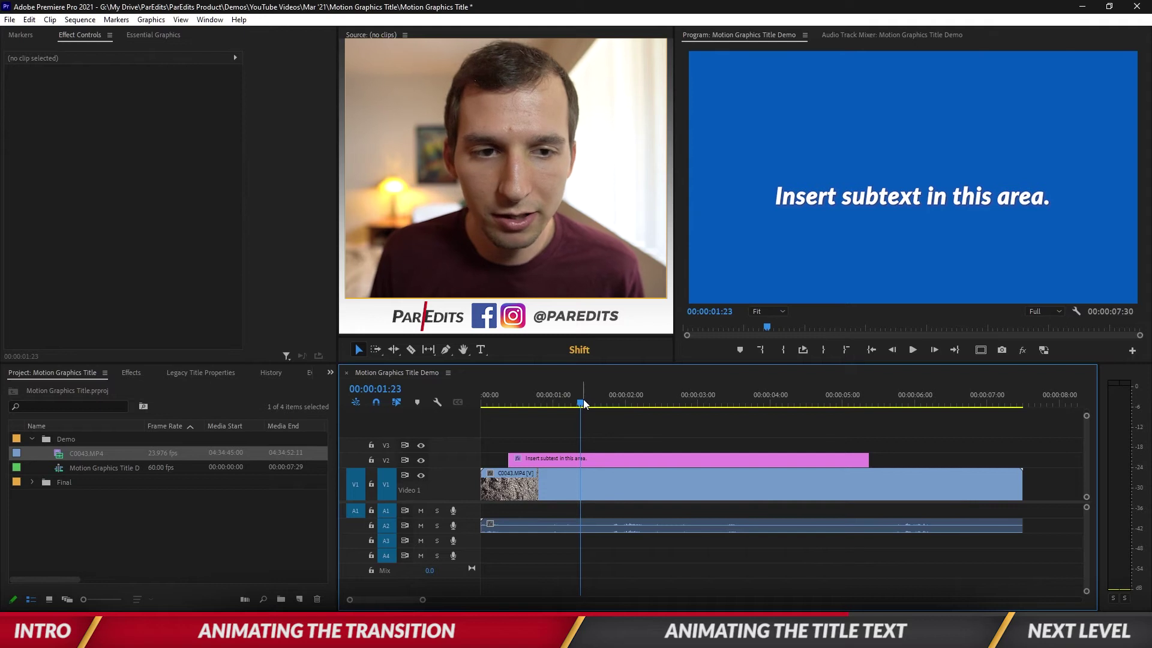
key("space")
key("space")
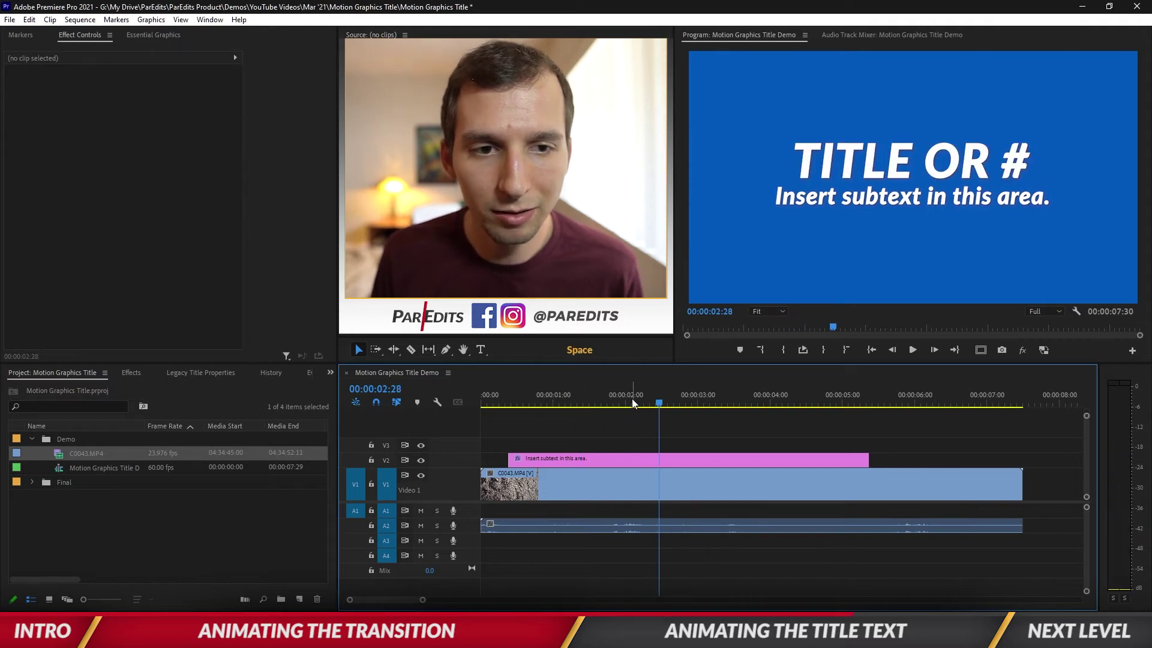
Delete the audio clip beneath the video in the sequence.
left_click(683, 525)
key("Delete")
Add Mask Path keyframes to the title mask at 00:00:04:16 and a little earlier.
left_click(668, 459)
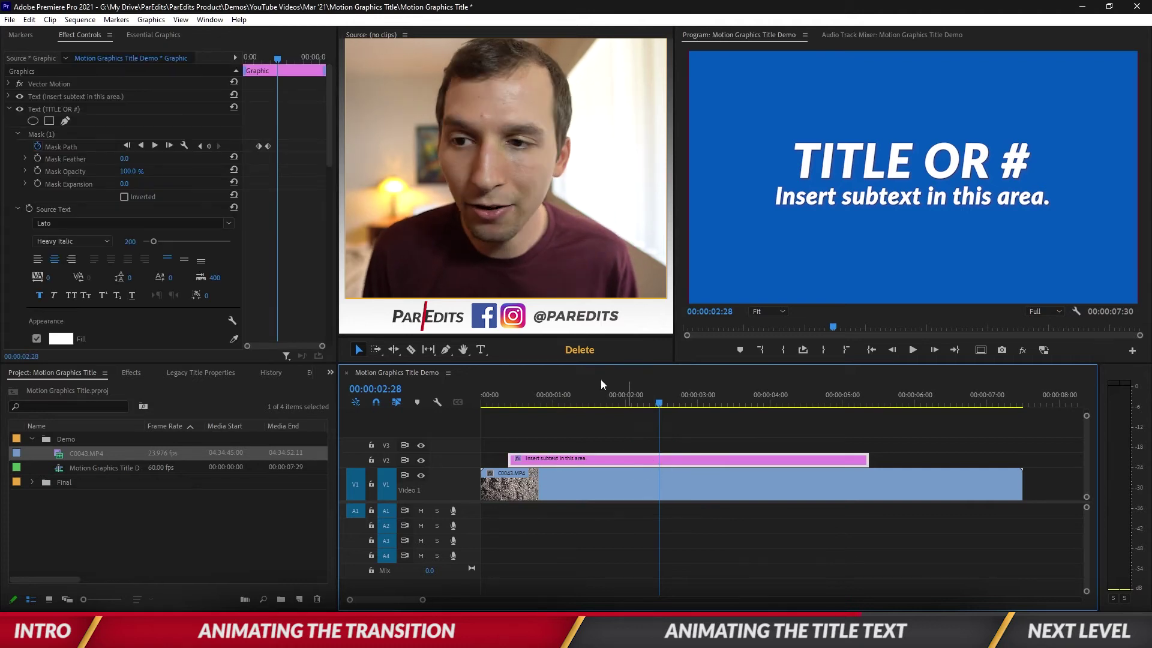
left_click_drag(277, 59, 304, 65)
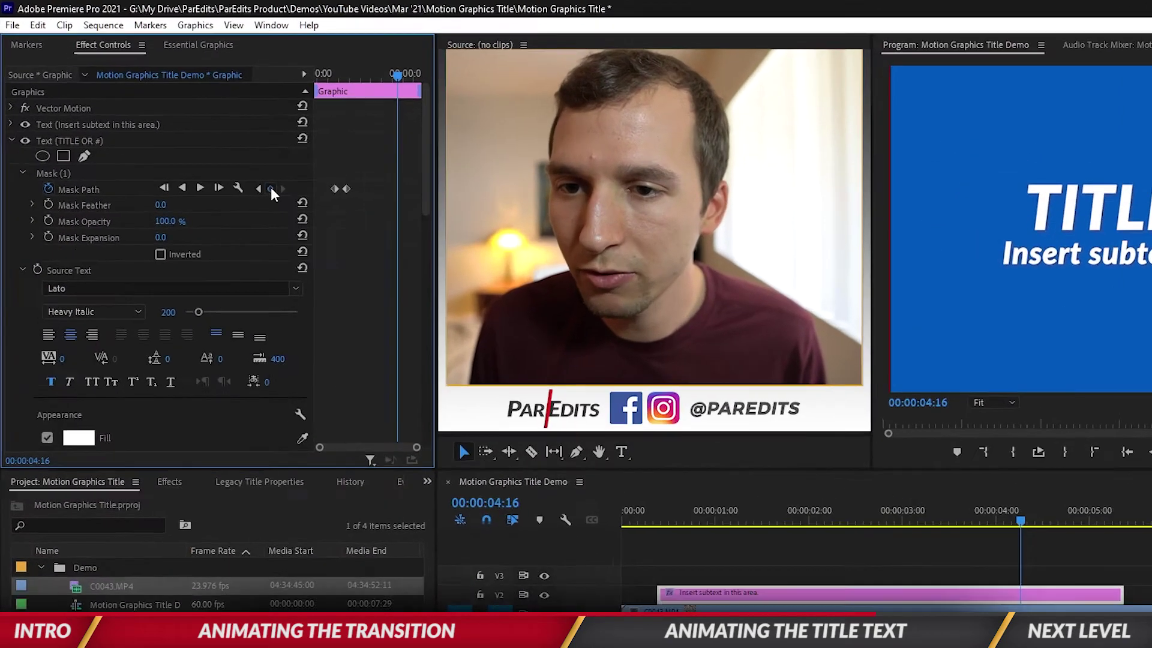
left_click(209, 146)
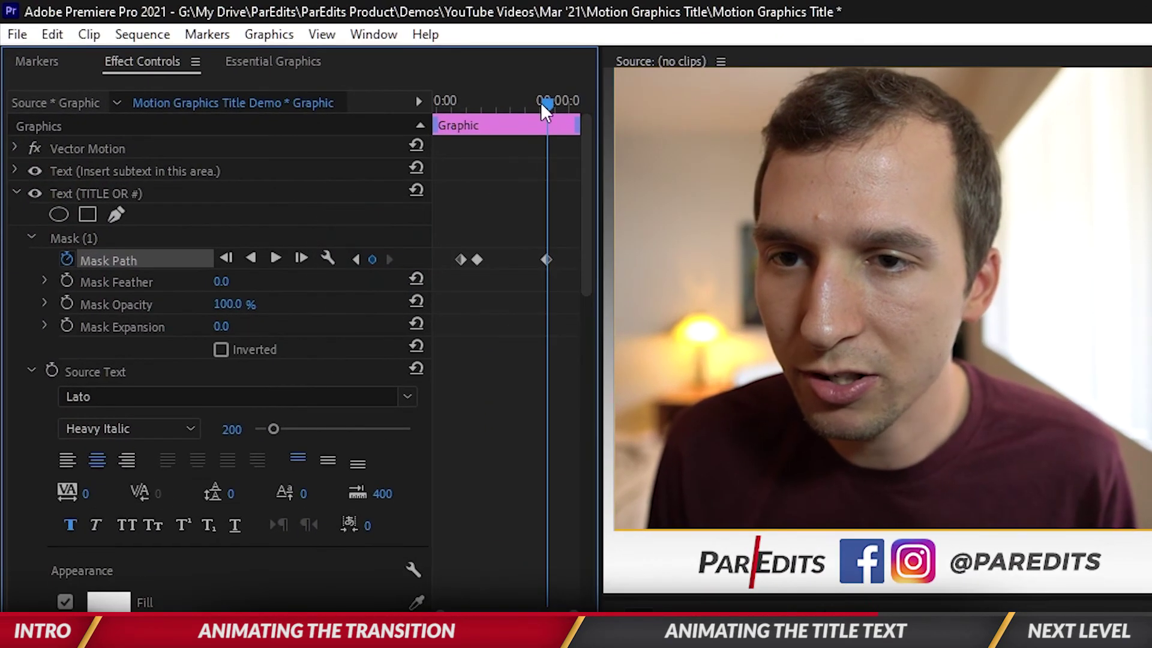
left_click_drag(555, 102, 531, 102)
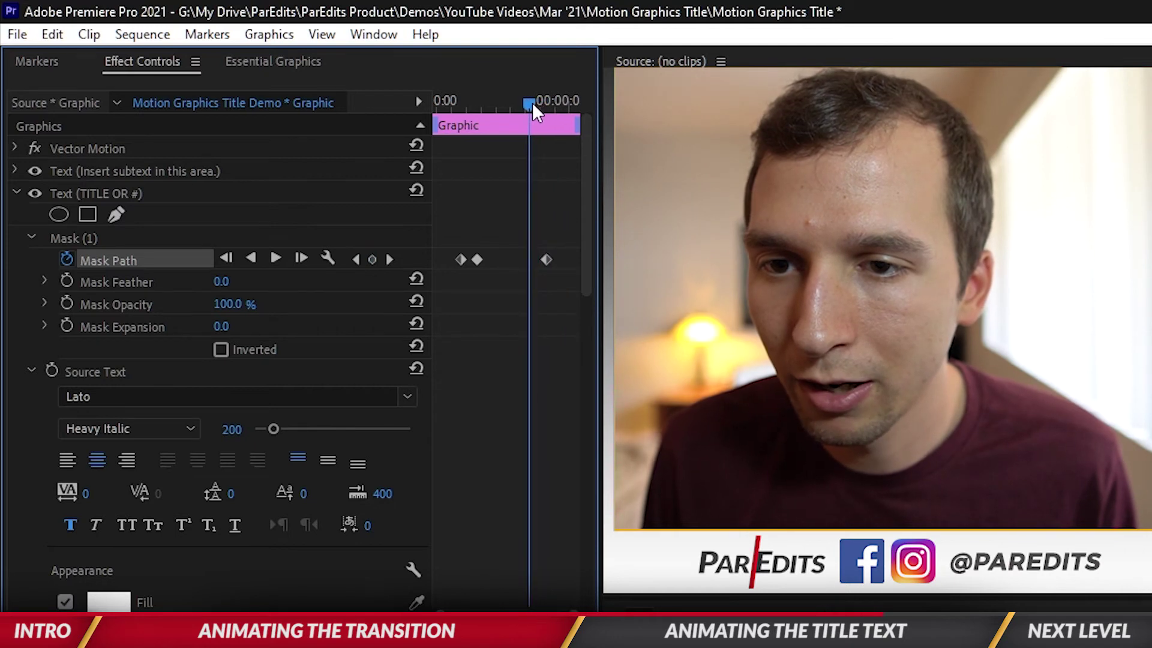
left_click(372, 259)
Slide the title mask completely off the left edge of the frame at 00:00:04:16 and preview from the start of the graphic.
left_click(389, 259)
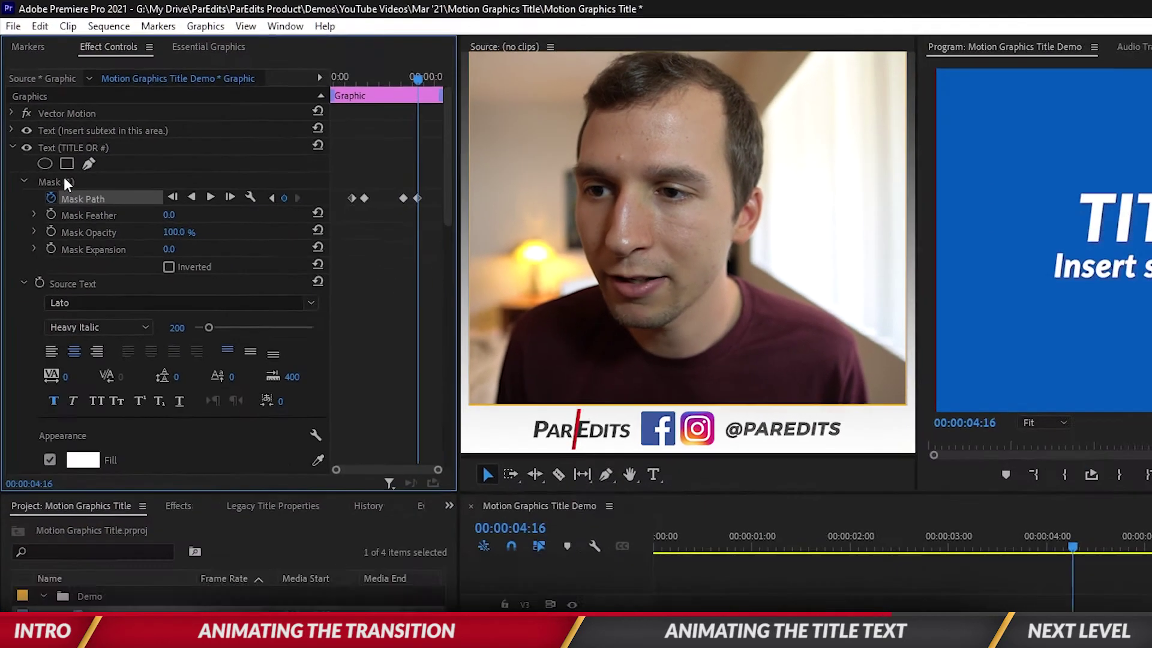
left_click(65, 181)
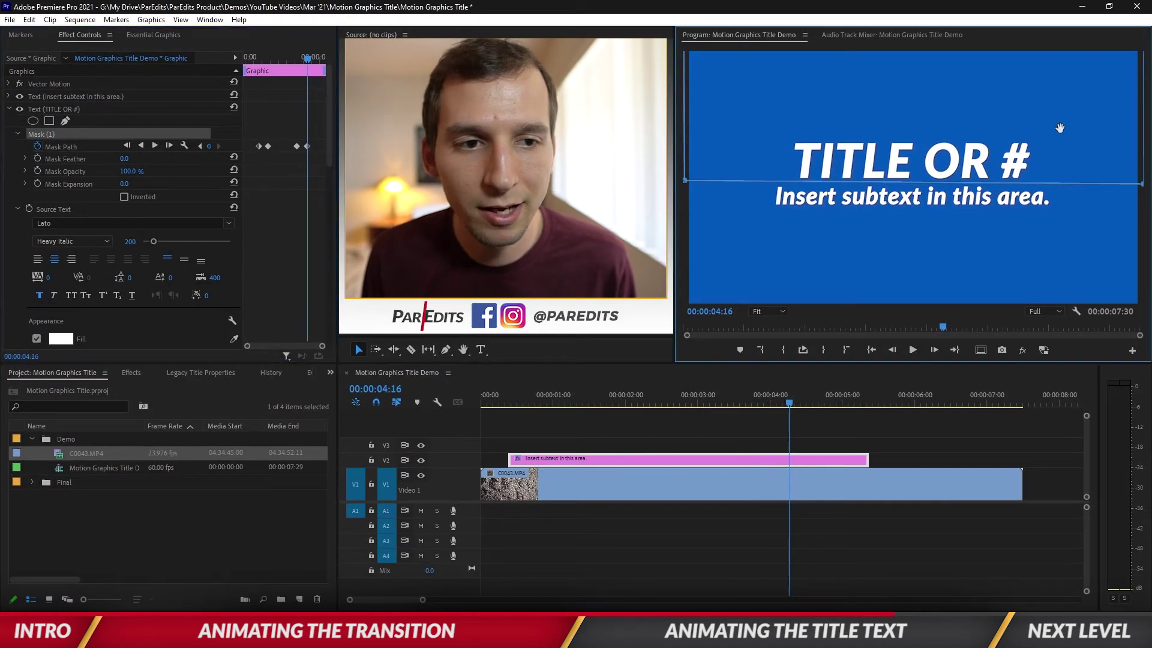
left_click_drag(1061, 128, 1009, 133)
left_click_drag(886, 144, 784, 148)
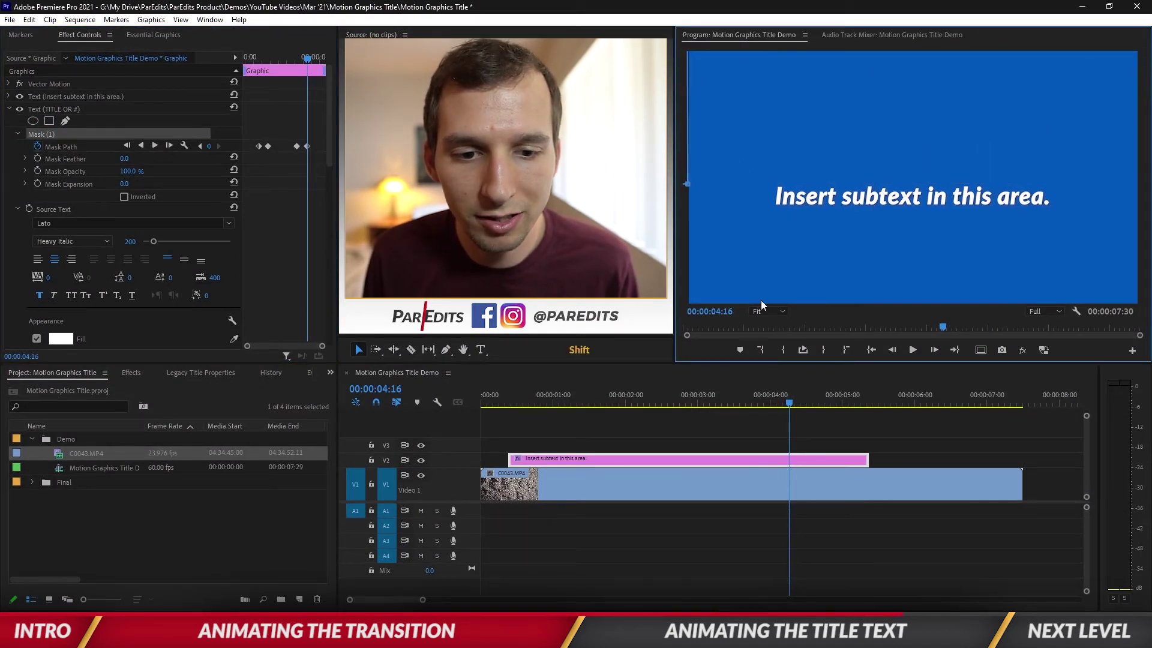
left_click(513, 405)
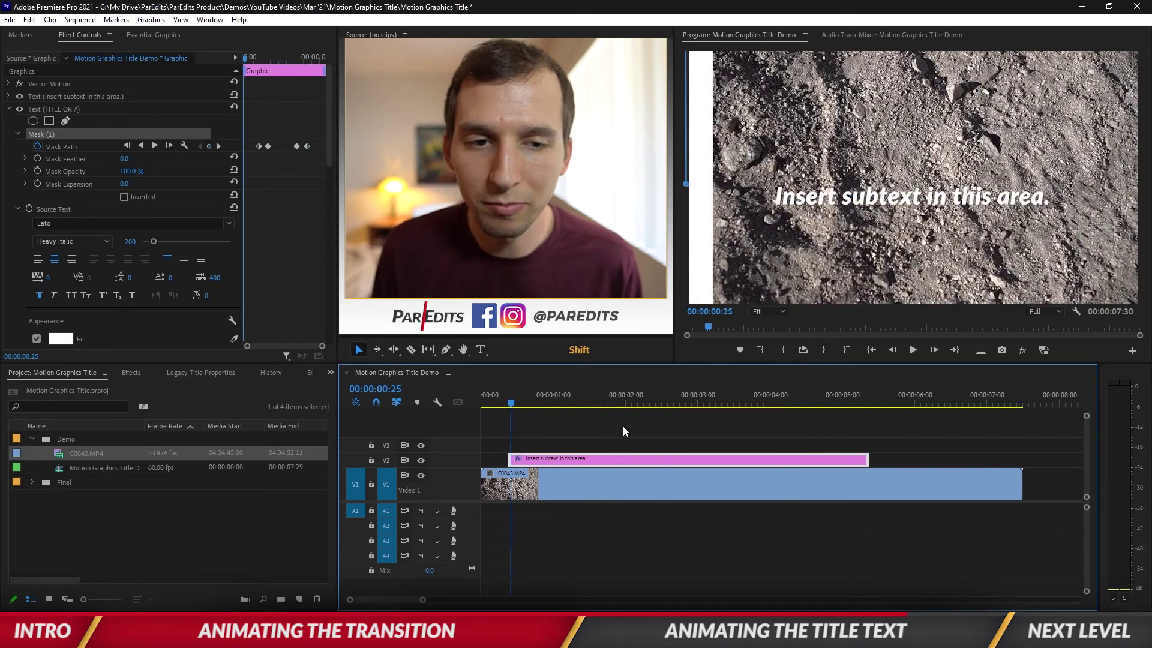
key("space")
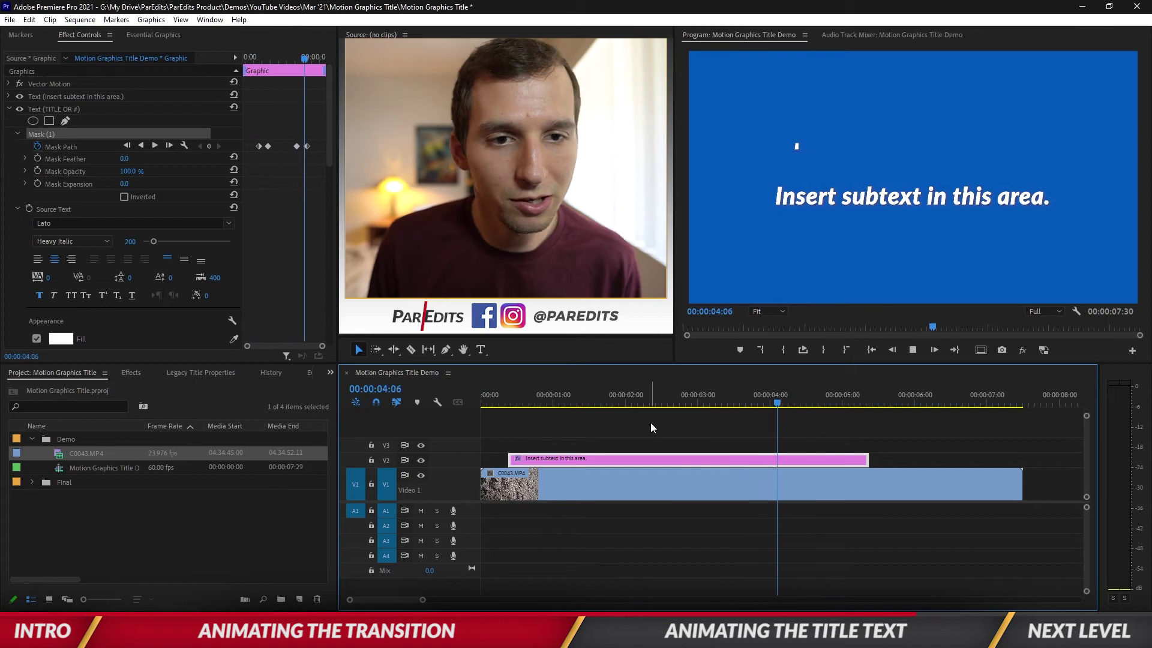
Add a rectangular mask across the full frame width around the subtext at the title mask's first keyframe.
left_click_drag(585, 407, 622, 414)
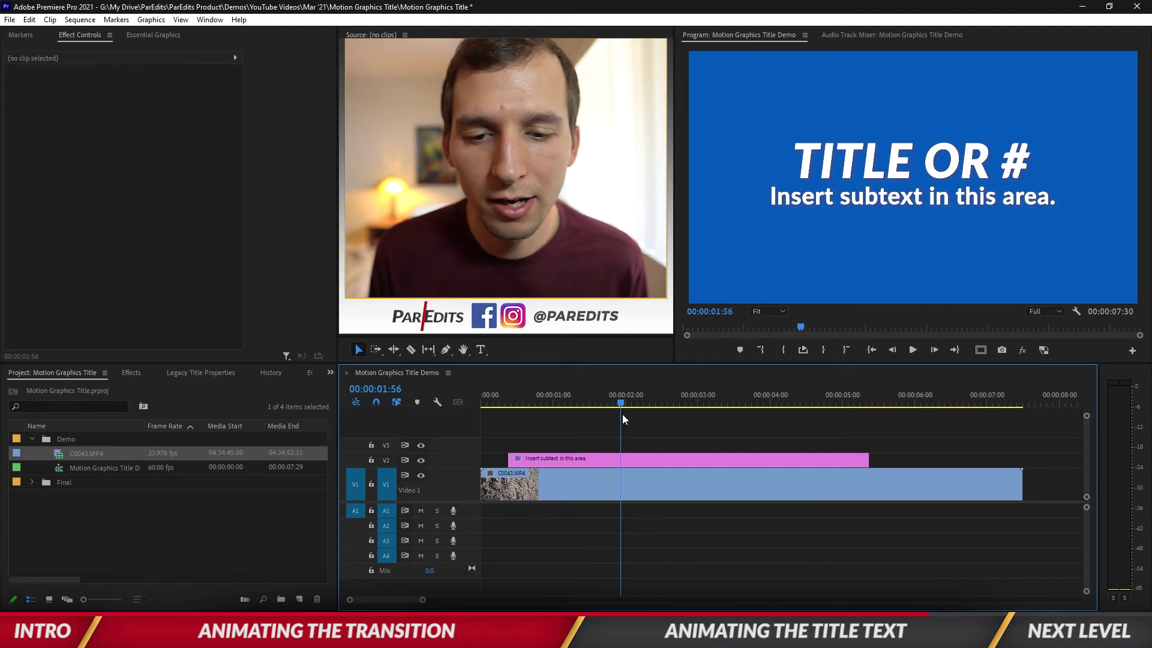
left_click(641, 460)
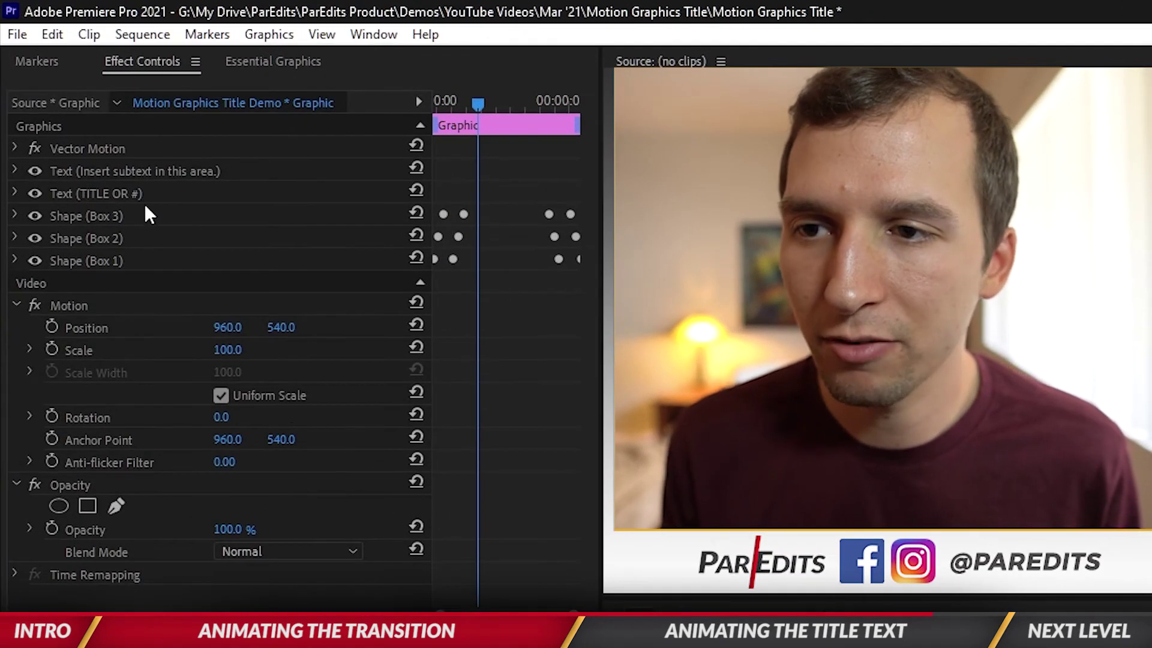
left_click(16, 192)
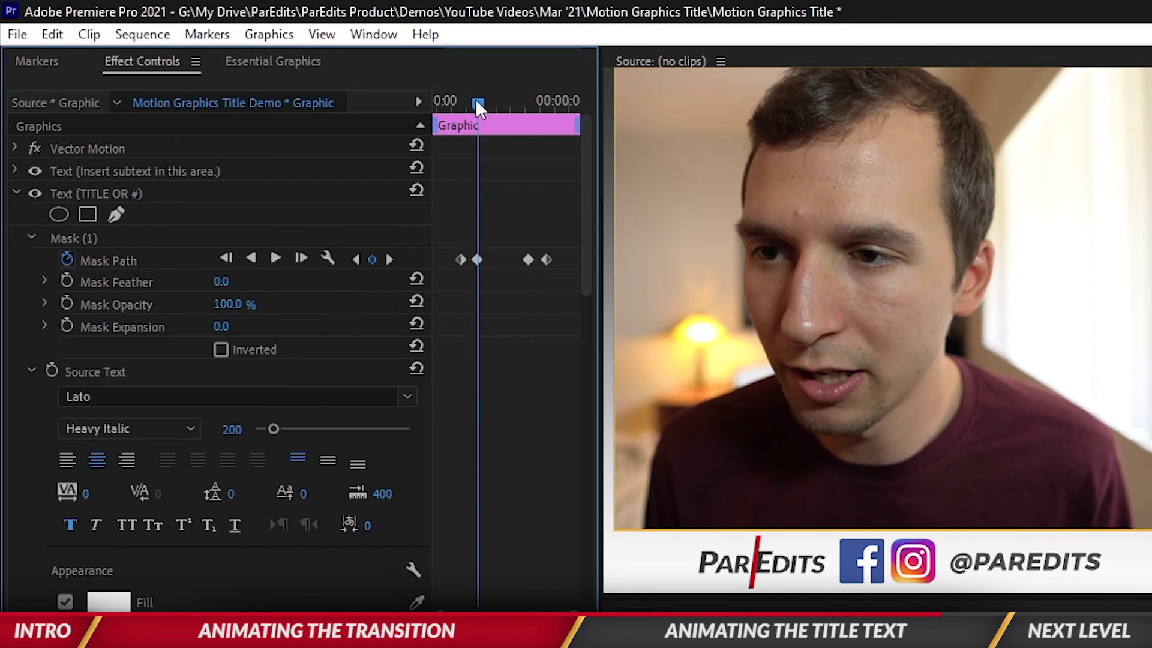
left_click_drag(478, 103, 464, 101)
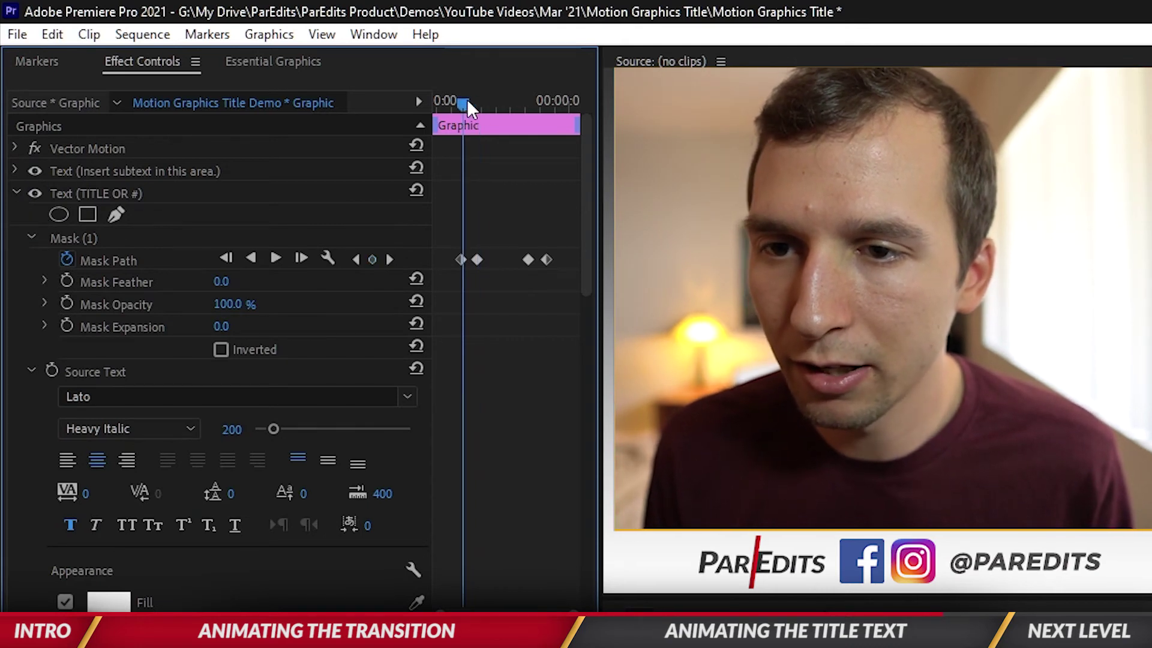
left_click(17, 193)
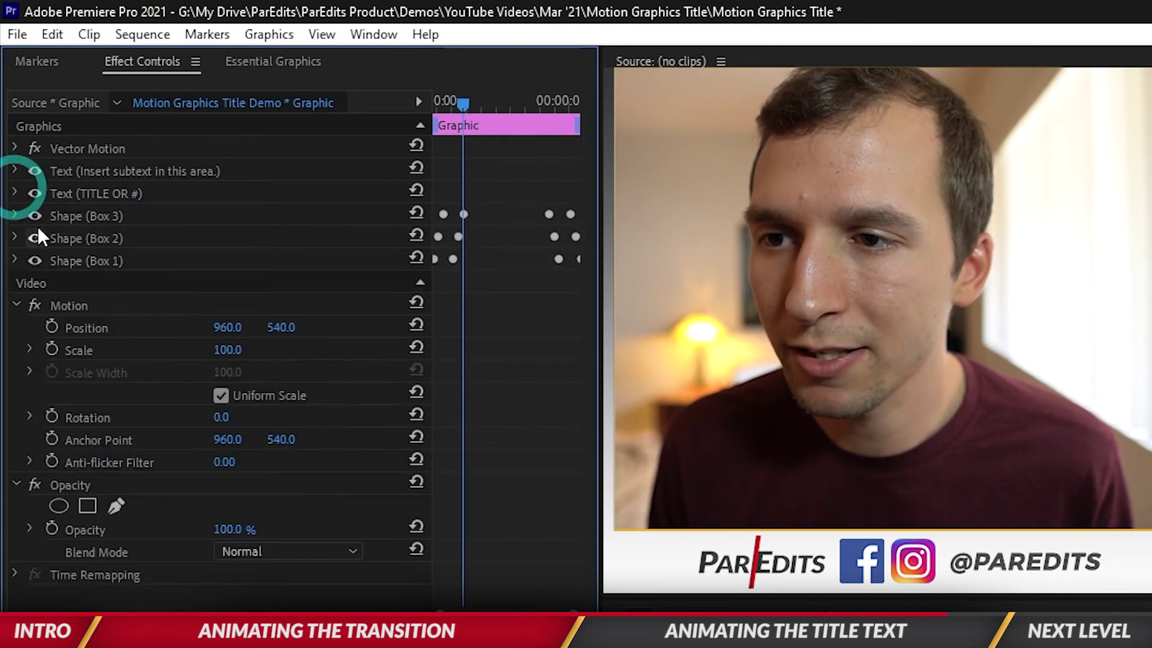
left_click(15, 170)
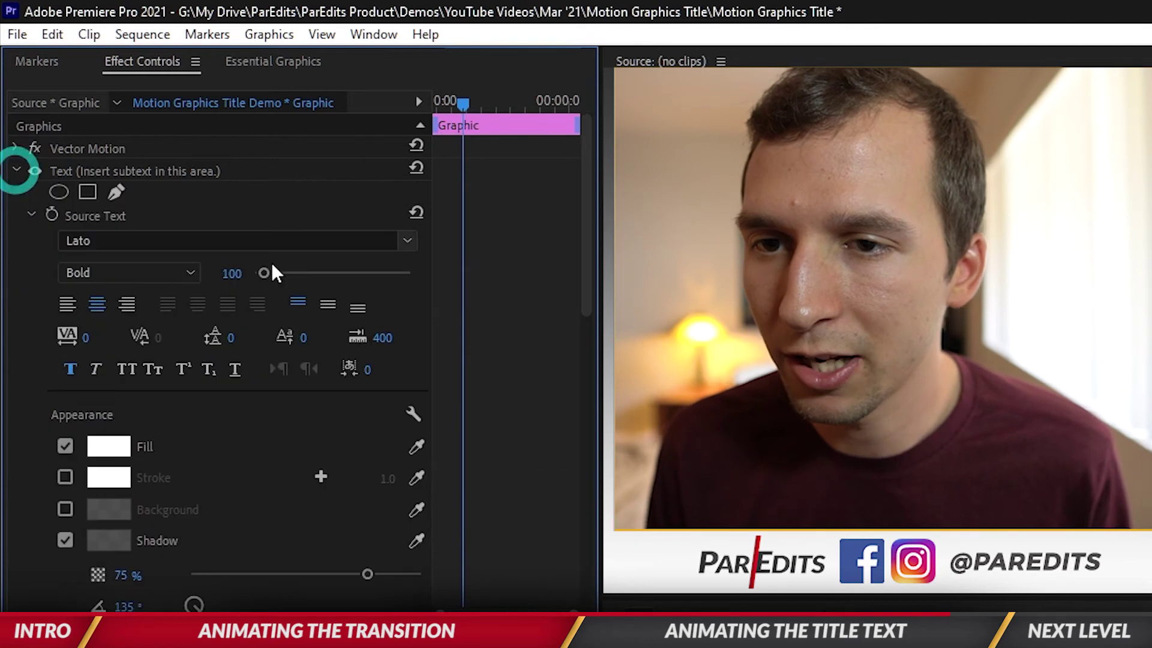
left_click(87, 192)
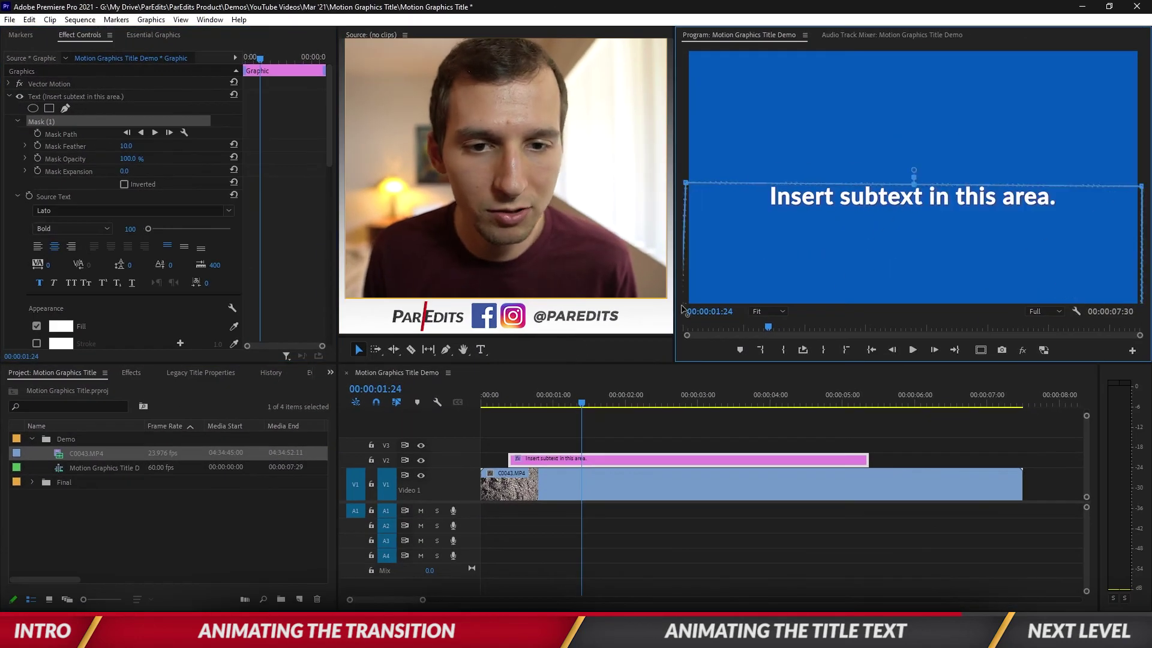
Add a Mask Path keyframe to the subtext mask in line with the title mask's third keyframe.
left_click_drag(329, 161, 328, 120)
left_click_drag(260, 58, 294, 59)
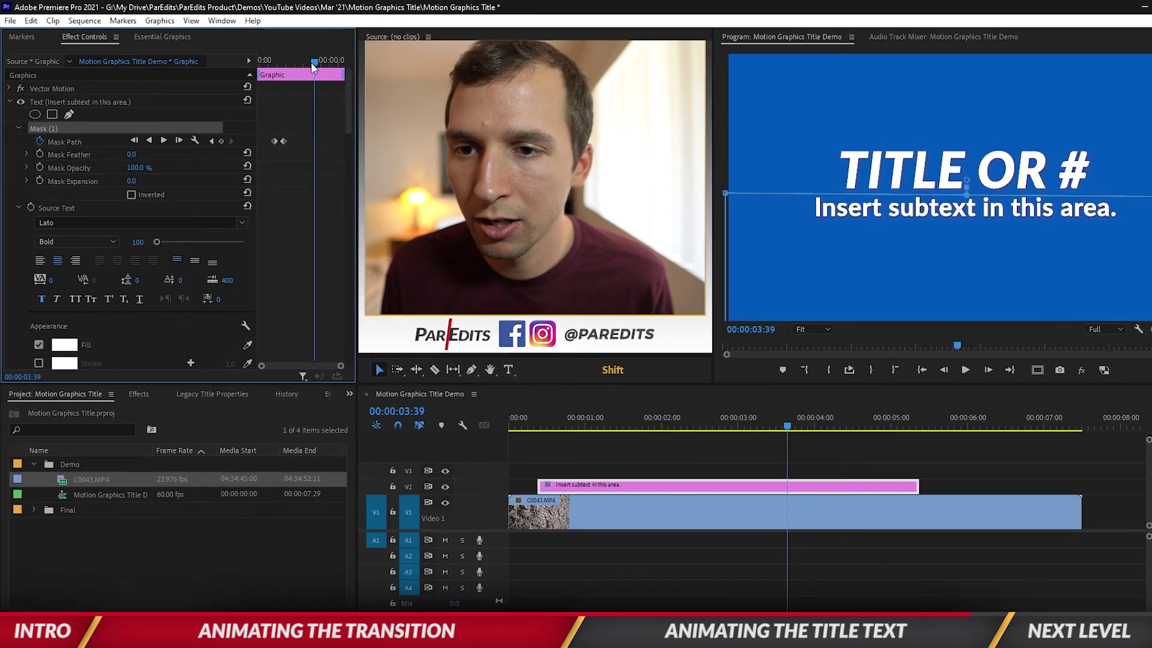
left_click_drag(348, 104, 344, 215)
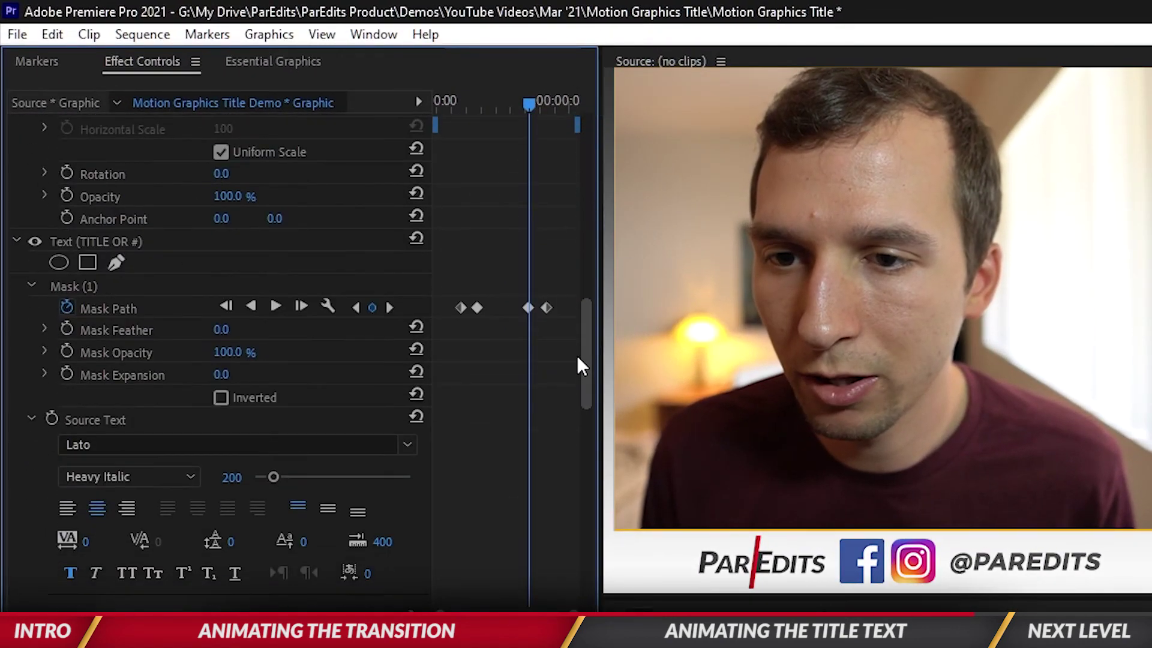
left_click_drag(577, 356, 573, 174)
left_click(170, 217)
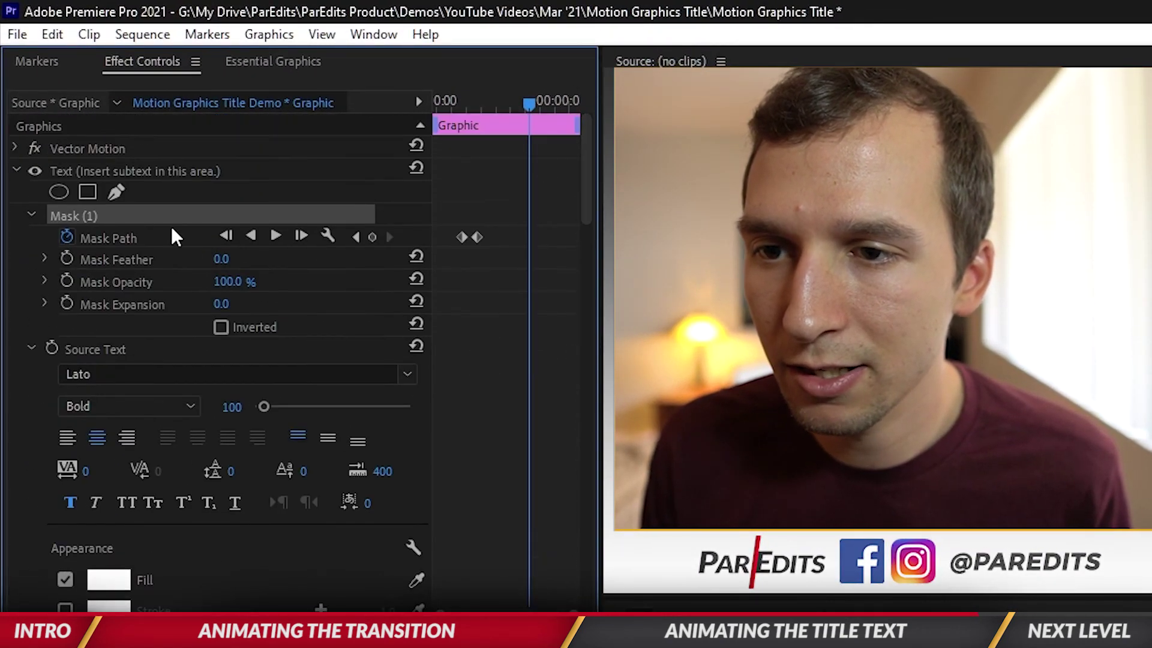
left_click(372, 237)
Slide the subtext mask completely off the left edge of the frame at 00:00:04:16.
left_click_drag(533, 98, 550, 99)
left_click(84, 215)
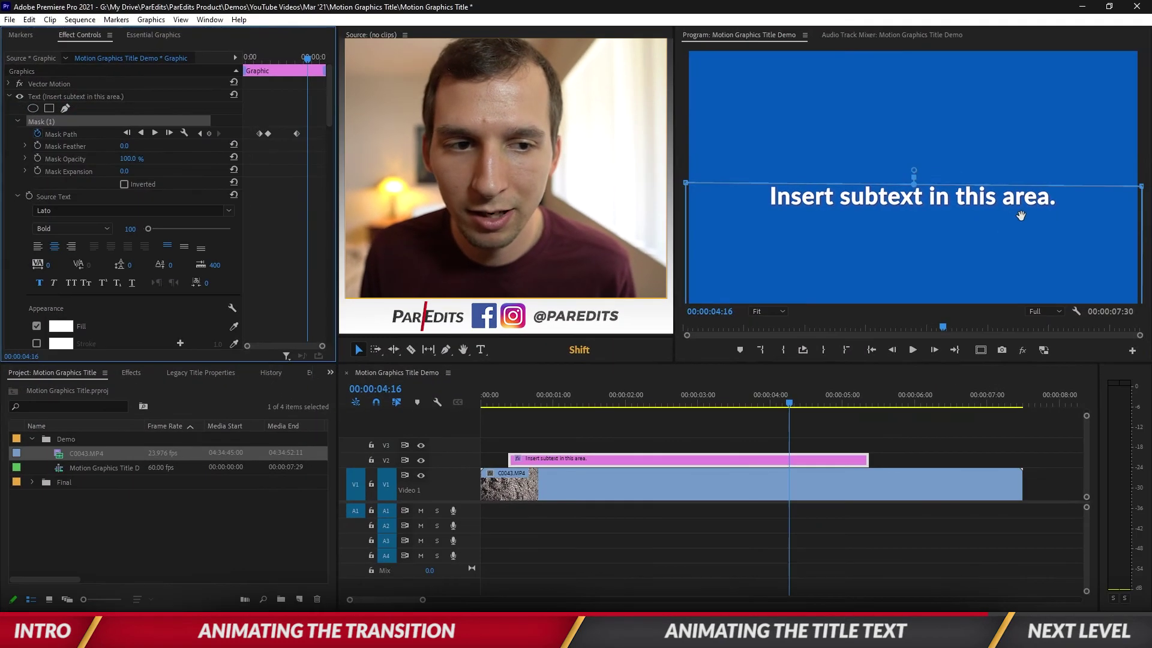
left_click_drag(1021, 215, 910, 210)
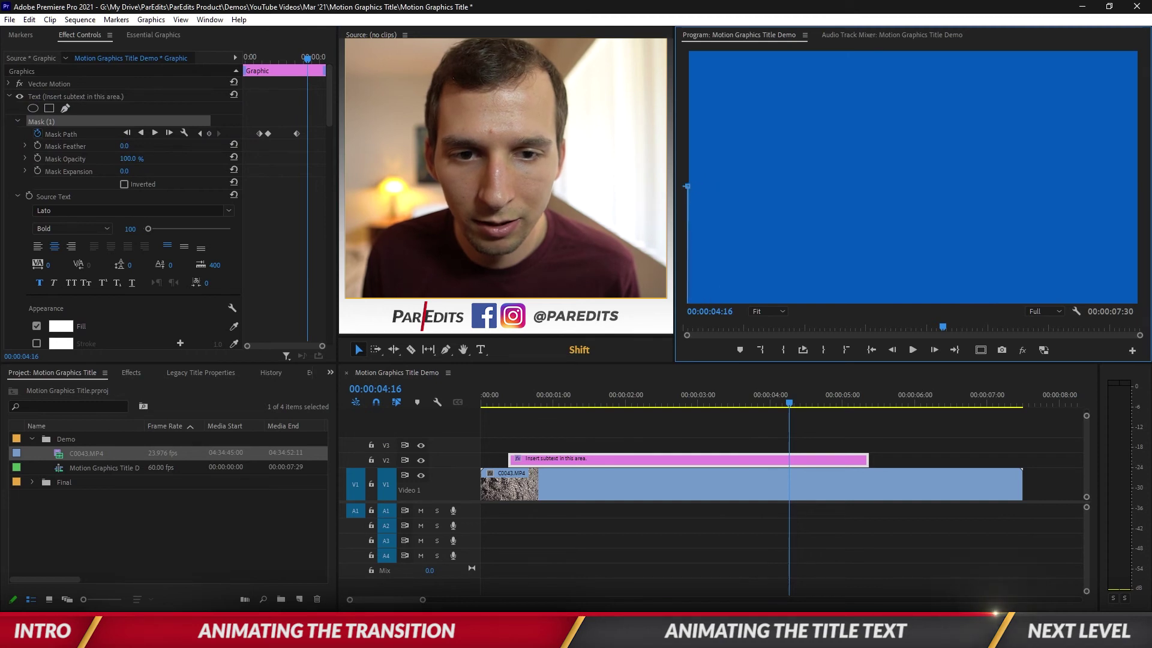
Play the sequence from its beginning to preview the complete title and subtext animation.
left_click(873, 350)
key("space")
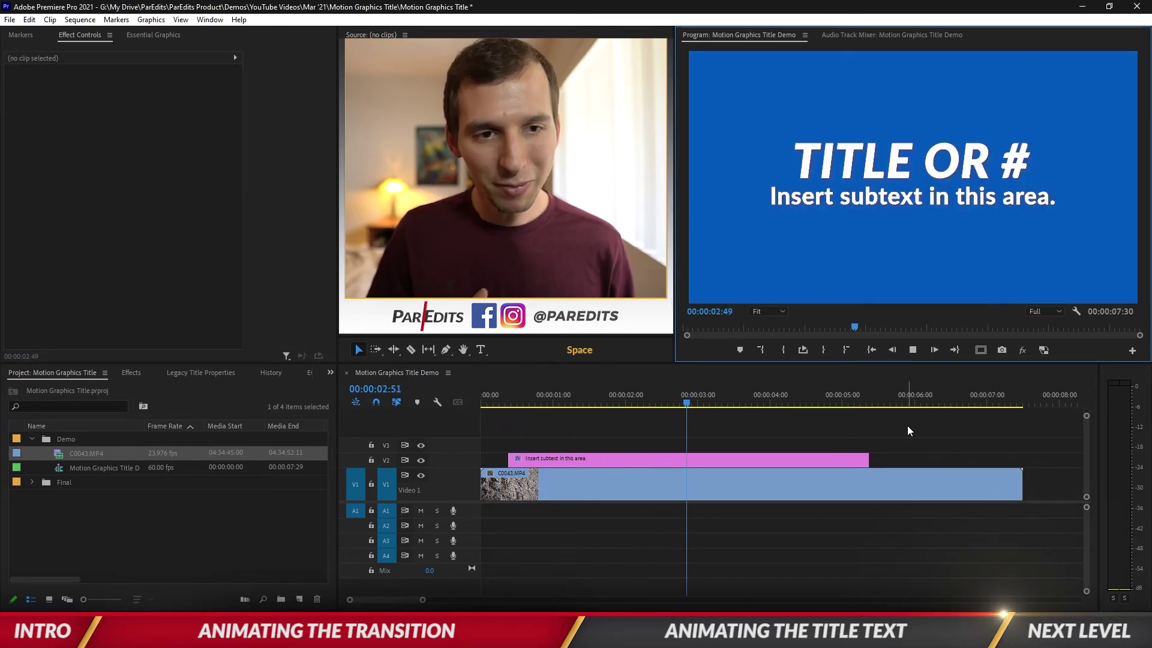
key("End")
left_click(880, 351)
key("space")
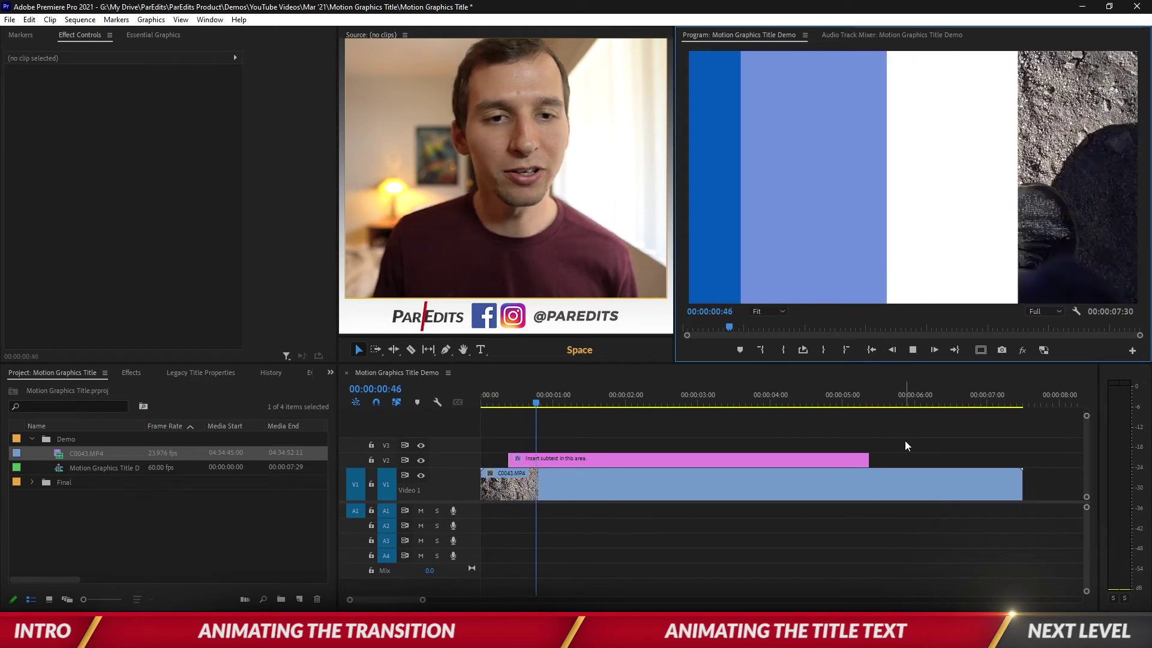